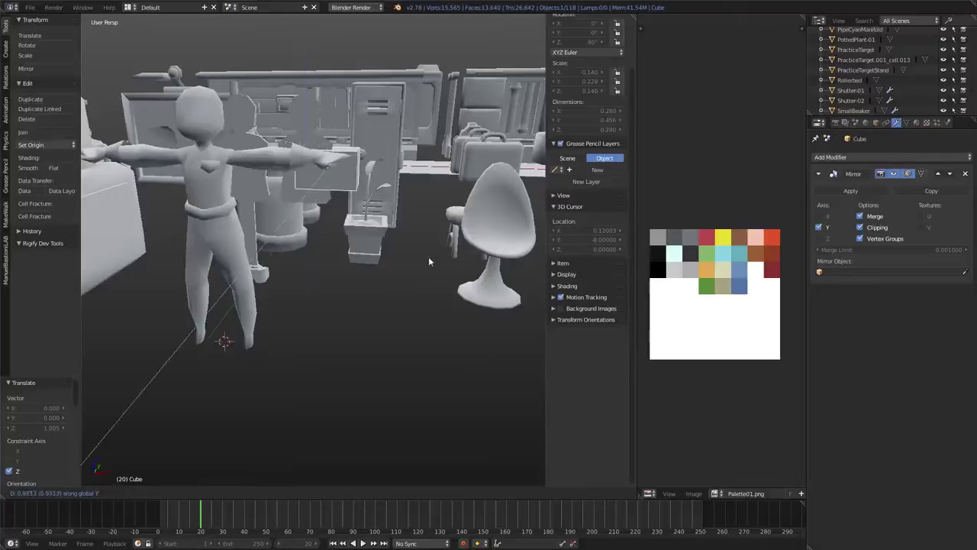
- Move the cube sideways and up so it sits near the character's hands
left_click(422, 262)
key("g")
key("z")
left_click(411, 270)
- Scale the cube down along X and Z into a 0.228 × 0.412 × 0.228 box
key("s")
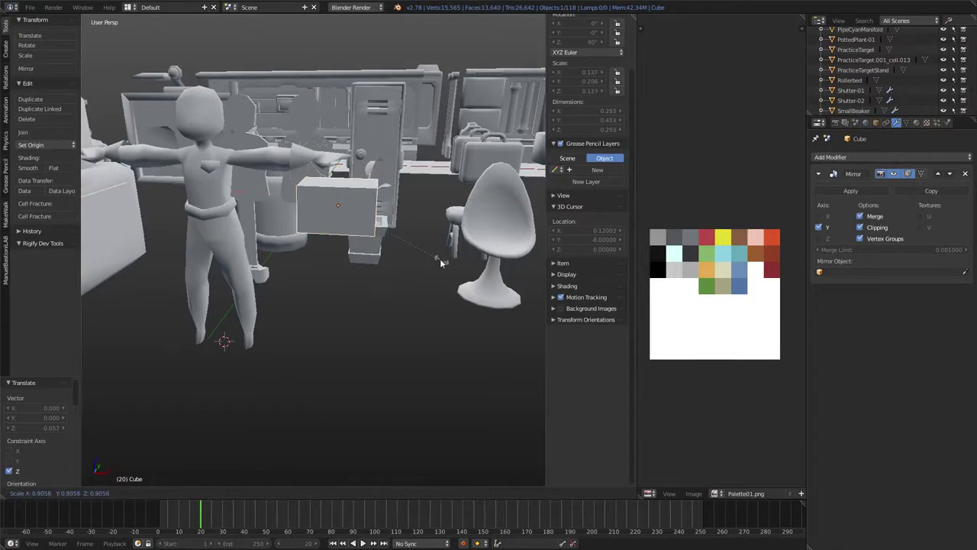
key("x")
left_click(433, 254)
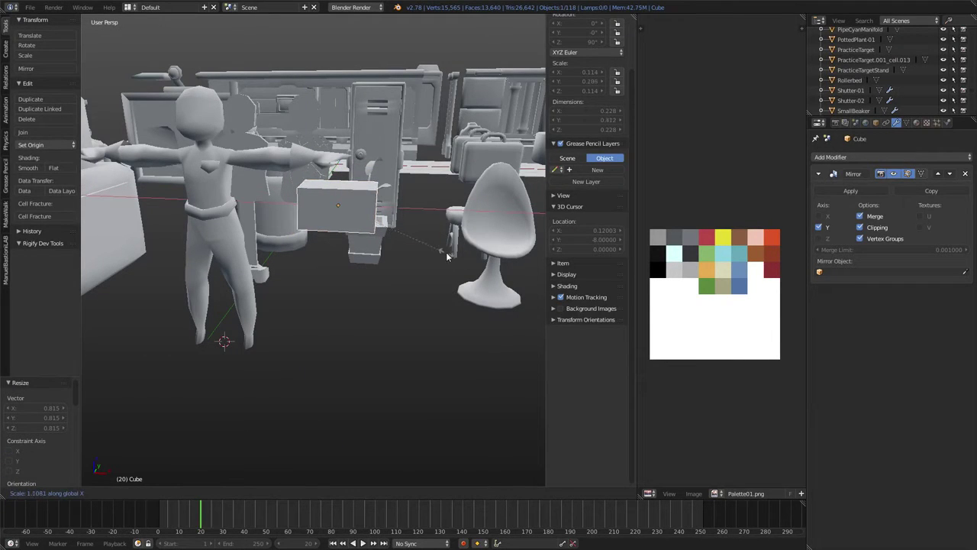
key("s")
key("z")
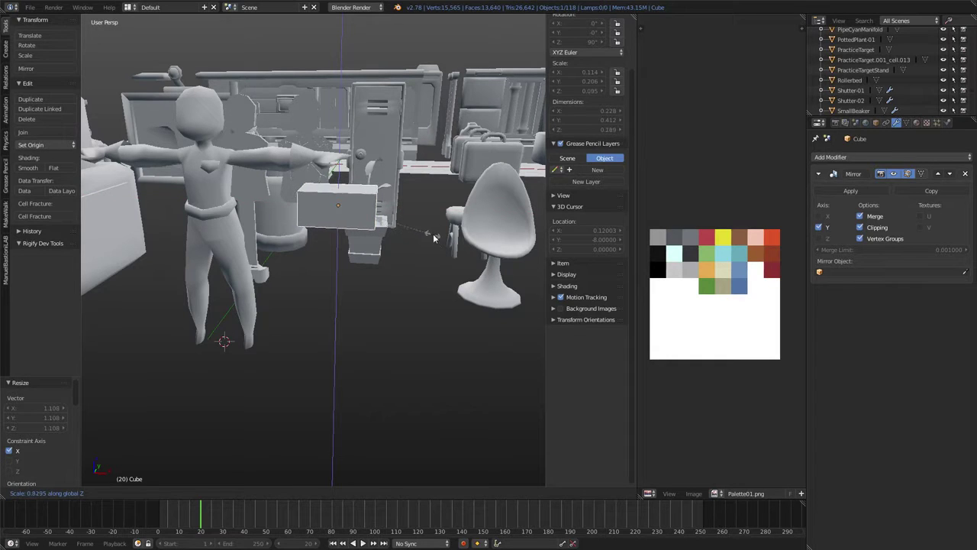
left_click(448, 247)
middle_click_drag(448, 246, 359, 236)
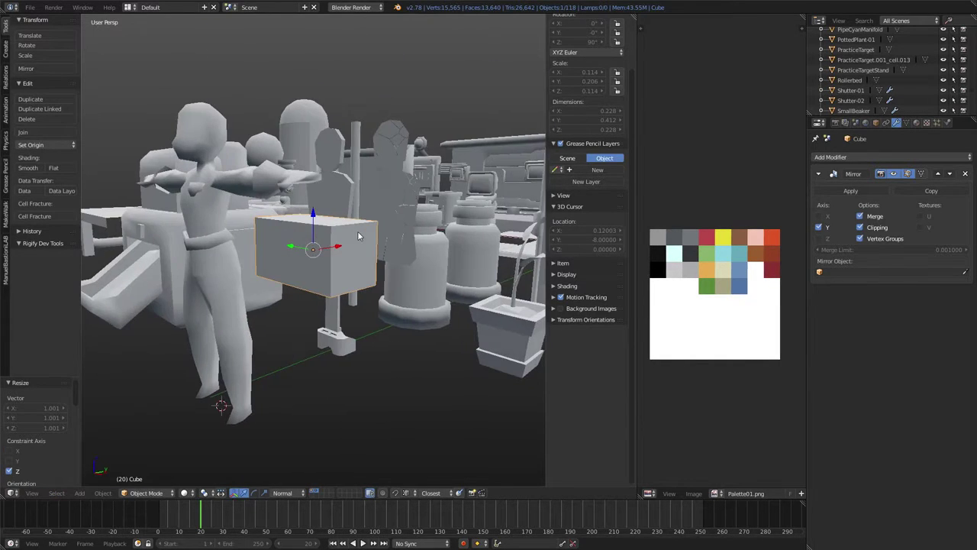
- Isolate the cube in local view and raise its top face in Edit Mode
key("KP_Divide")
mouse_move(332, 206)
middle_mouse_down()
mouse_move(394, 259)
mouse_move(358, 252)
middle_mouse_up()
key("Tab")
key("ctrl+Tab")
left_click(313, 275)
right_click(359, 251)
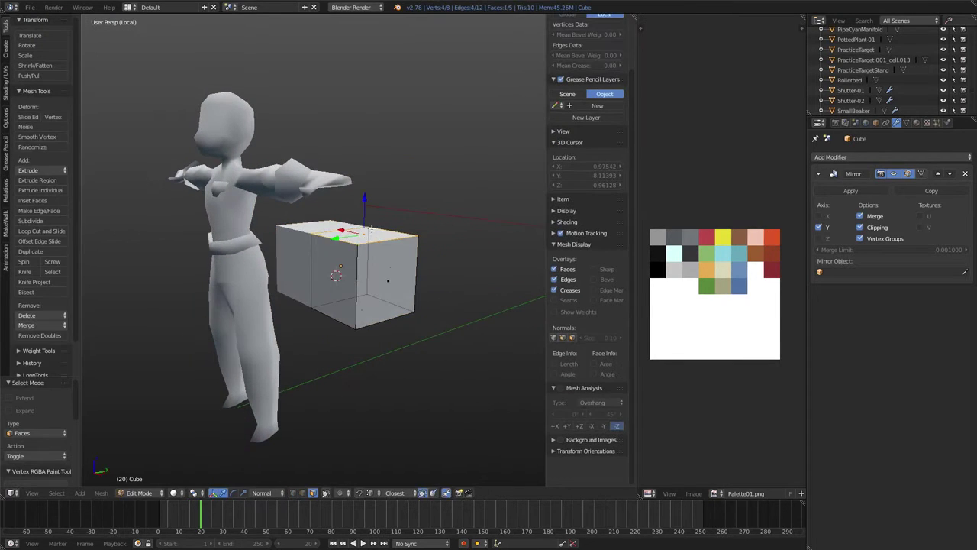
key("g")
key("z")
left_click(370, 247)
- Shift the whole box mesh sideways along the X axis
middle_click_drag(370, 246, 448, 258)
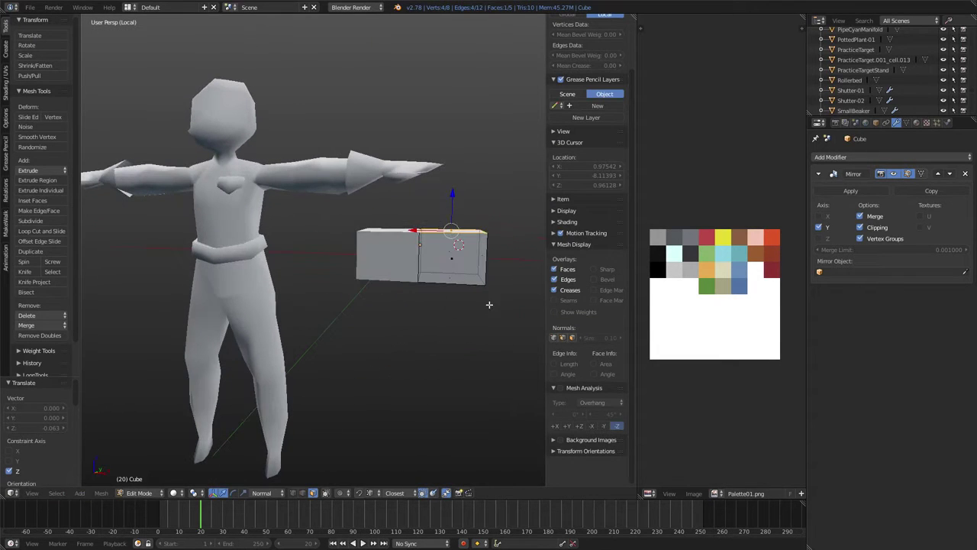
key("a")
key("a")
key("g")
key("x")
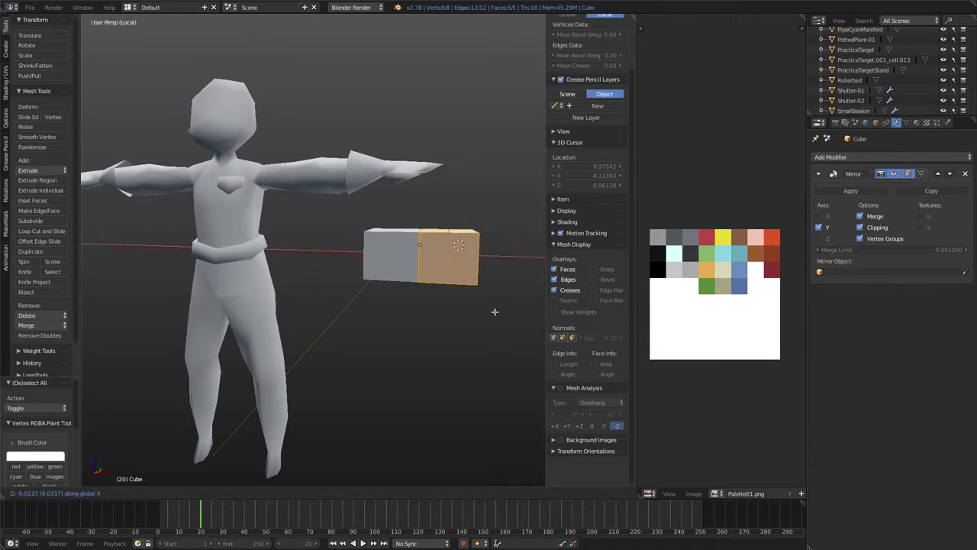
left_click(495, 311)
- Raise the top face again to reach 0.228 × 0.364 × 0.165
middle_click_drag(495, 311, 404, 328)
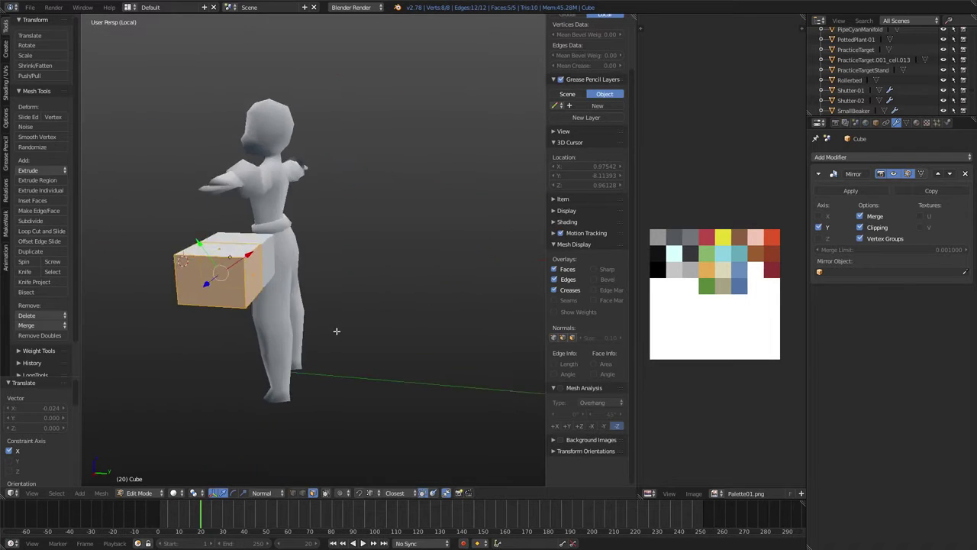
scroll(402, 307, "up", 5)
right_click(411, 276)
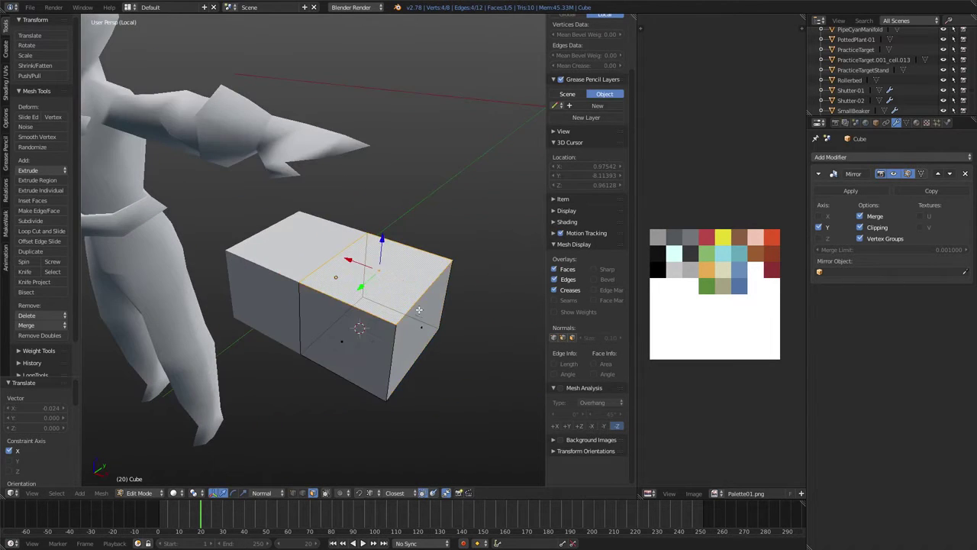
key("g")
key("z")
left_click(399, 255)
- Try a horizontal loop cut around the box, then undo it
key("ctrl+r")
left_click(360, 200)
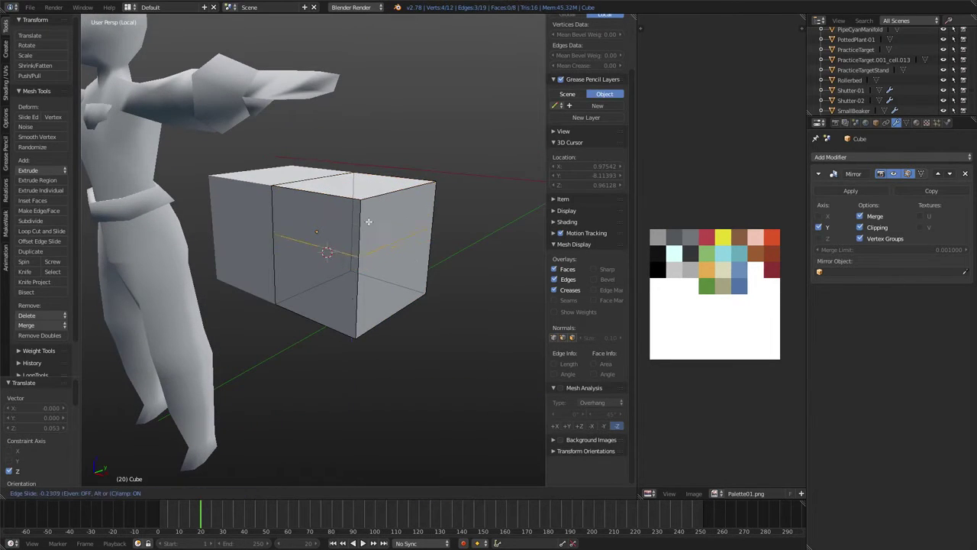
right_click(370, 221)
key("ctrl+z")
middle_click_drag(395, 231, 457, 311)
- Extrude the top face upward and taper it along the Y axis
key("Tab")
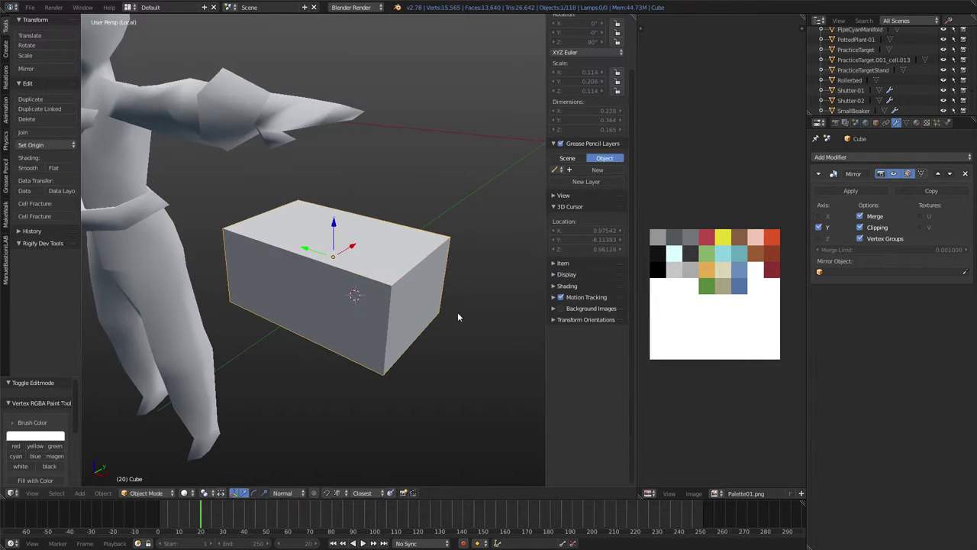
key("Tab")
middle_click_drag(402, 277, 429, 303)
key("e")
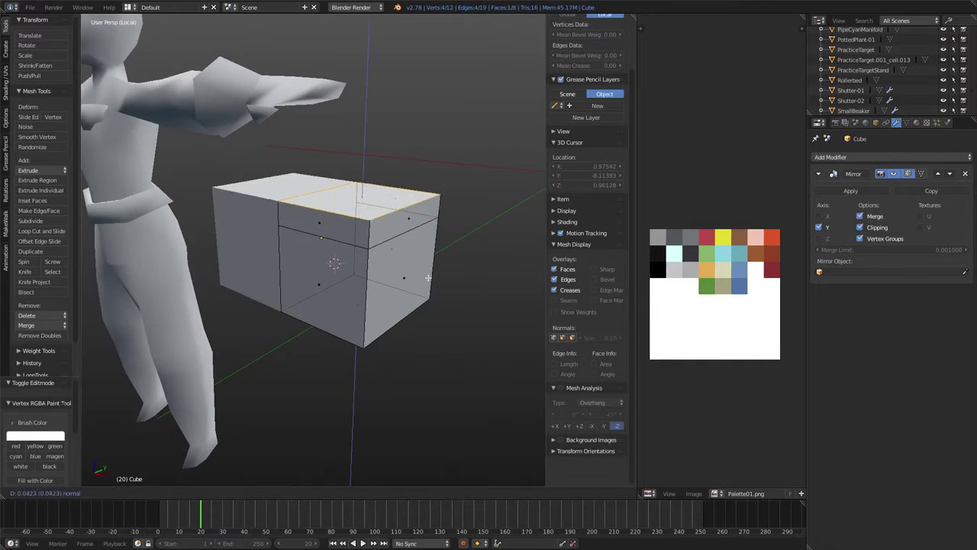
left_click(429, 264)
mouse_move(430, 263)
middle_mouse_down()
mouse_move(406, 249)
mouse_move(385, 259)
mouse_move(450, 308)
mouse_move(380, 246)
mouse_move(374, 252)
mouse_move(380, 209)
middle_mouse_up()
key("s")
key("y")
left_click(351, 253)
- Shade the whole box mesh smooth
key("a")
key("a")
key("ctrl+f")
left_click(386, 259)
key("a")
key("a")
key("a")
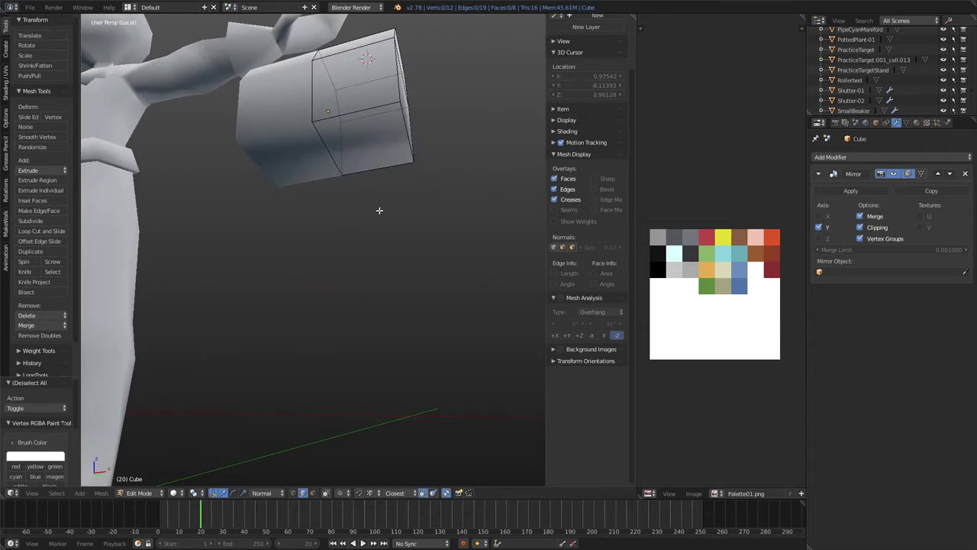
- Give the selected outline edges bevel weight 1.00 and crease 0.35
key("3")
right_click(378, 155)
mouse_move(378, 155)
middle_mouse_down()
mouse_move(369, 184)
mouse_move(338, 157)
mouse_move(298, 175)
middle_mouse_up()
key("2")
right_click(294, 175, "shift")
middle_click_drag(338, 143, 332, 283)
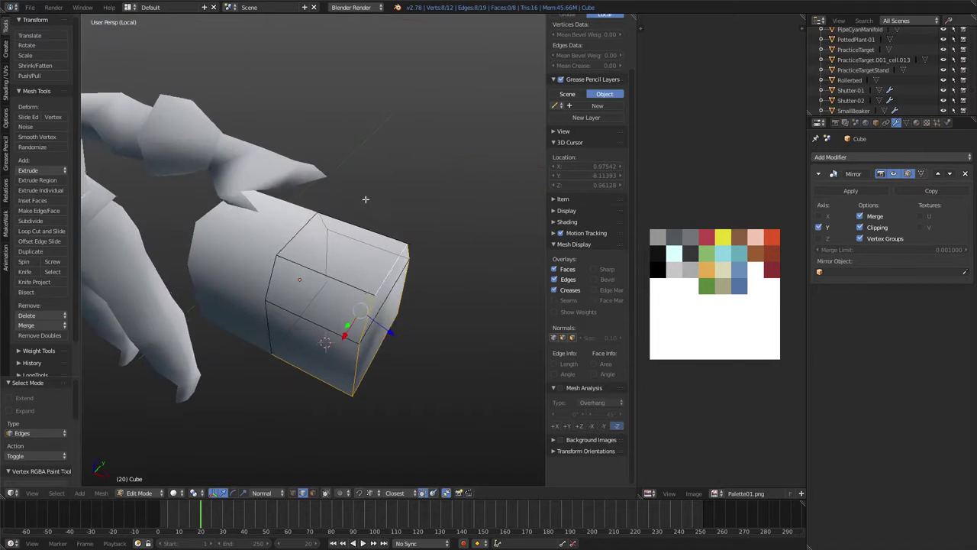
right_click(331, 283, "shift")
middle_click_drag(377, 219, 401, 251)
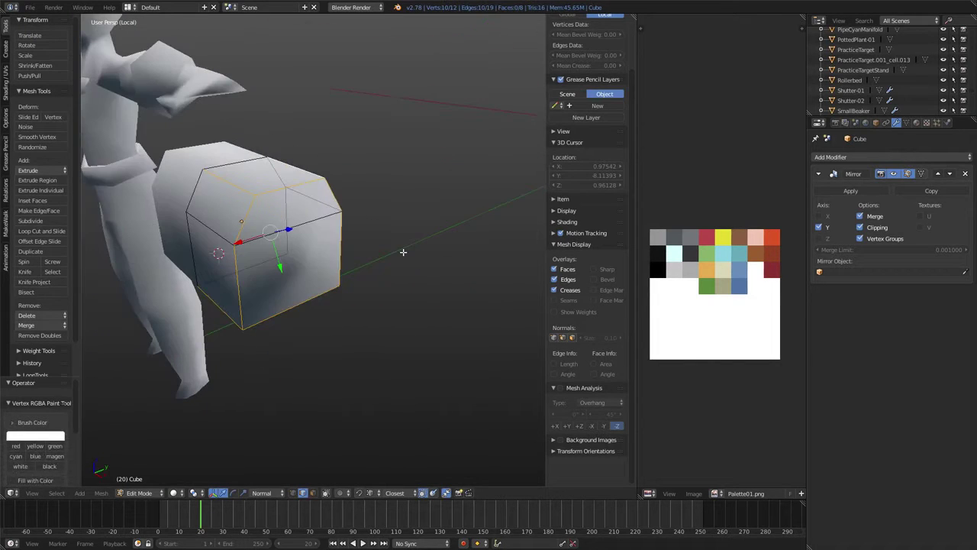
scroll(536, 117, "up", 5)
scroll(536, 117, "down", 5)
scroll(587, 154, "up", 2)
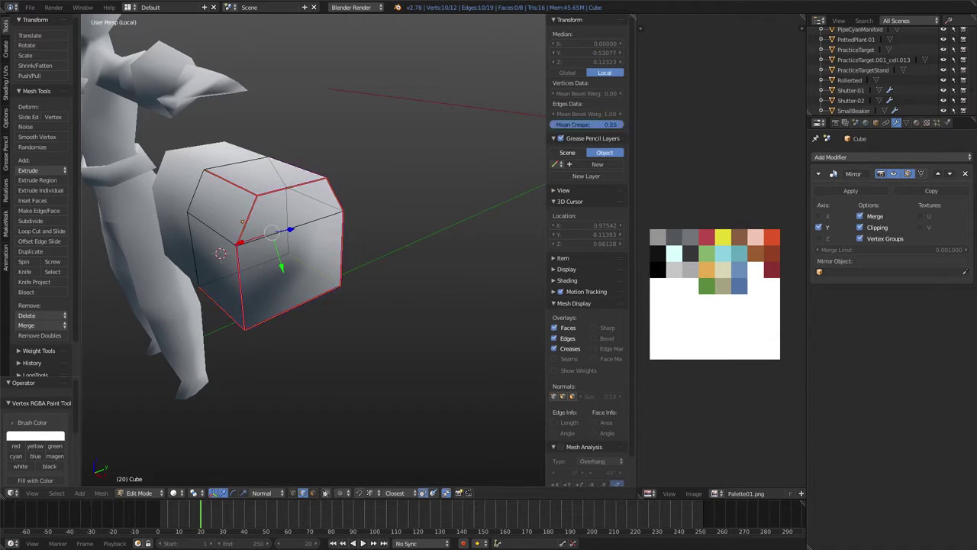
key("Tab")
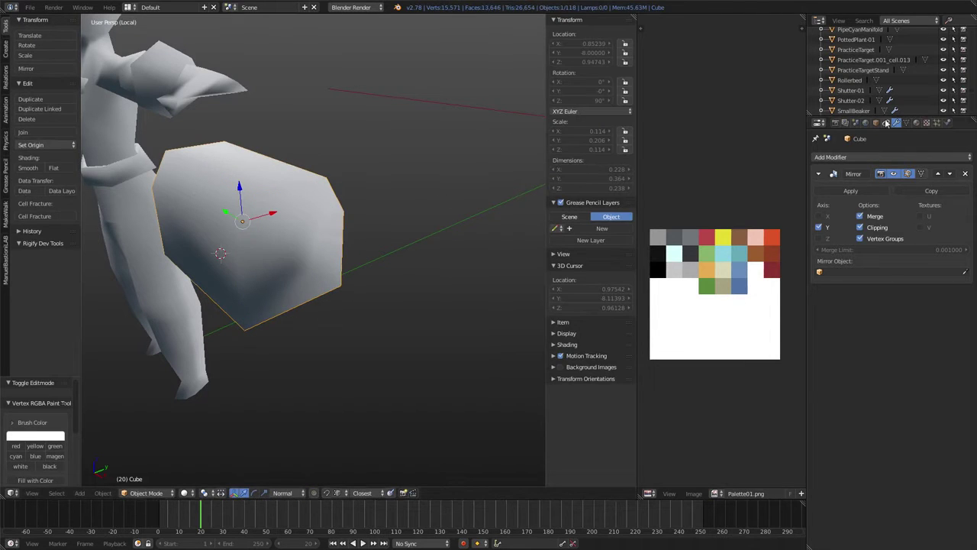
- Add a Bevel modifier to the box and apply its scale to 1.000
left_click(888, 157)
left_click(792, 197)
middle_click_drag(366, 252, 389, 253)
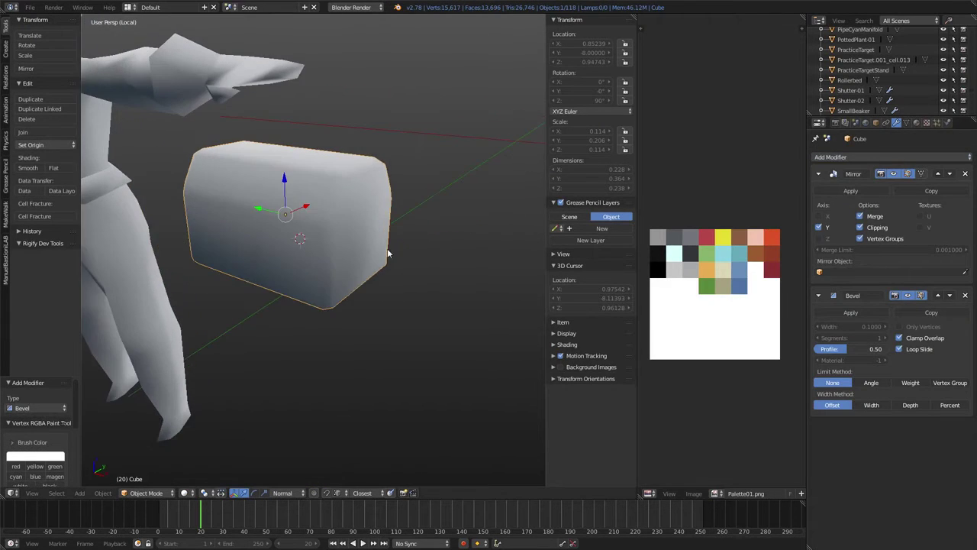
scroll(396, 235, "up", 3)
scroll(410, 231, "down", 2)
key("z")
scroll(399, 225, "up", 2)
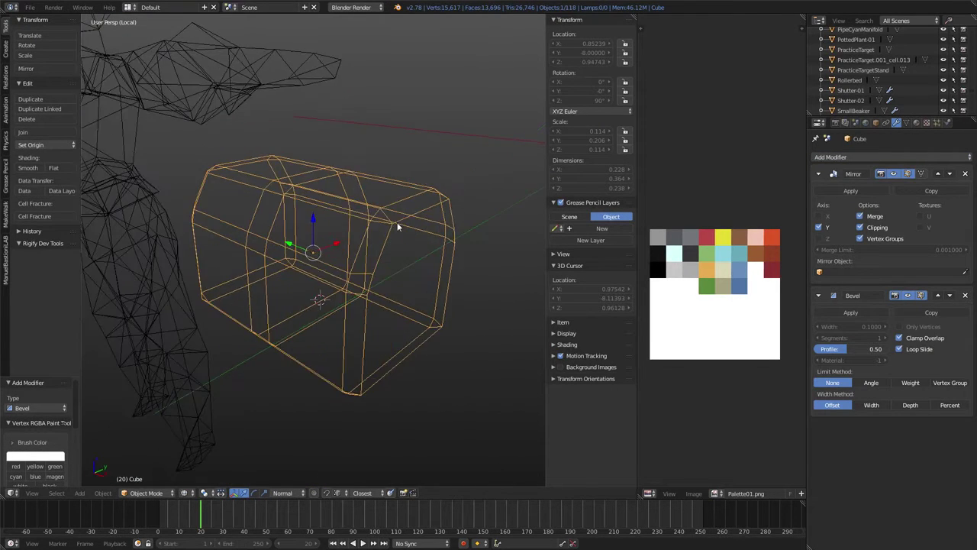
key("ctrl+a")
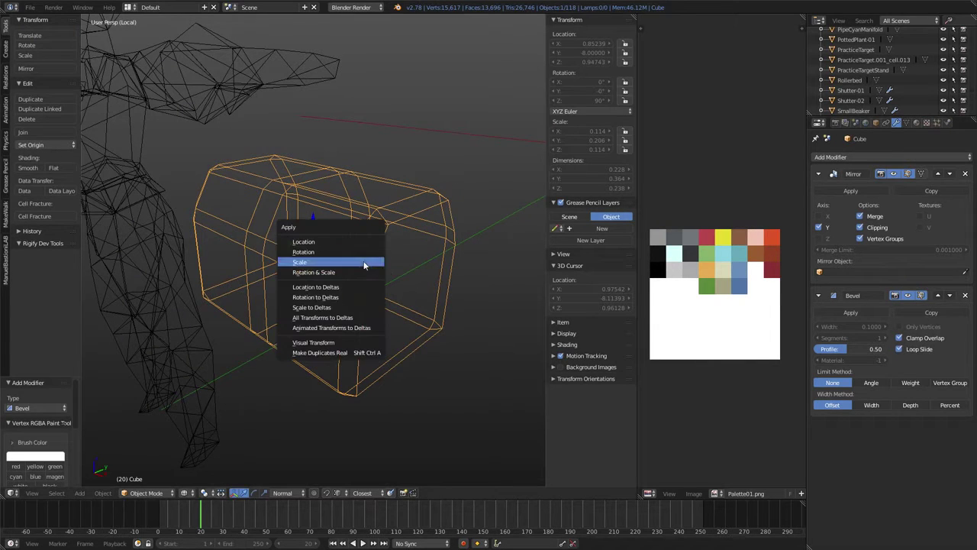
left_click(353, 263)
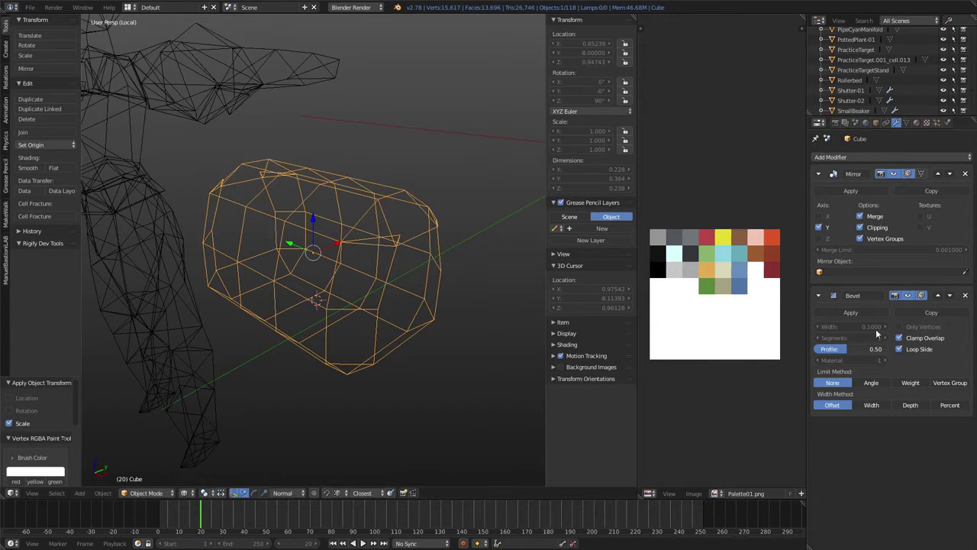
- Set the bevel width to 0.02 with the Weight limit method
left_click_drag(858, 326, 840, 326)
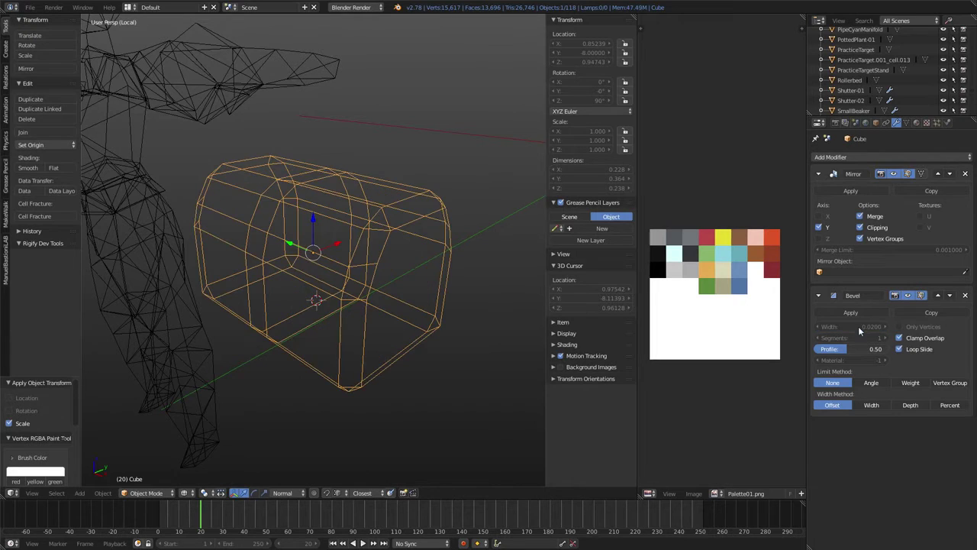
left_click(910, 382)
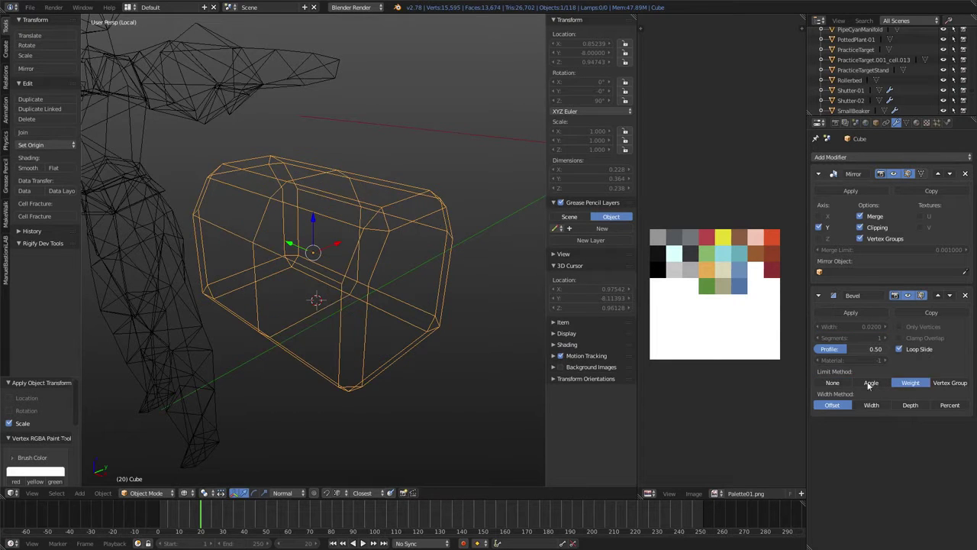
key("z")
mouse_move(410, 287)
middle_mouse_down()
mouse_move(441, 268)
mouse_move(360, 294)
mouse_move(289, 267)
mouse_move(428, 260)
mouse_move(369, 177)
middle_mouse_up()
key("Tab")
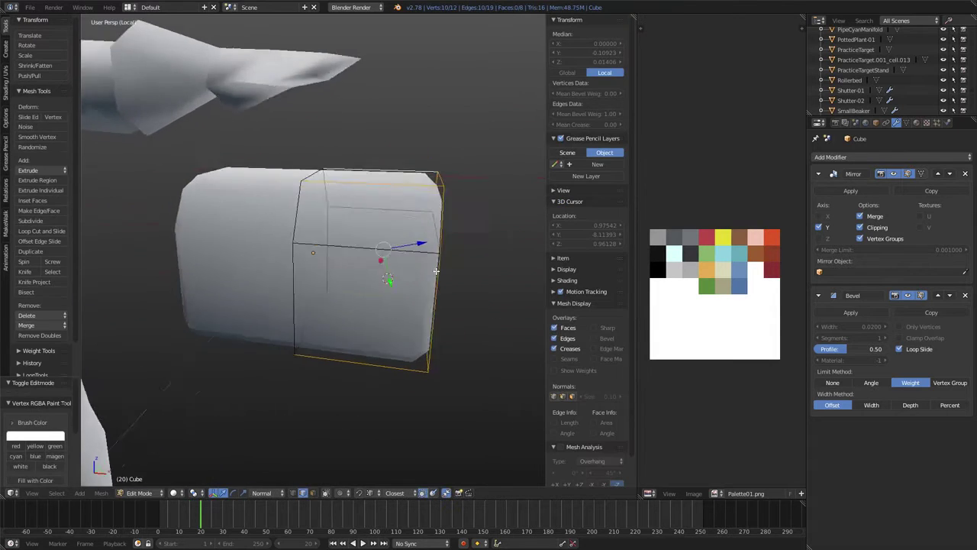
- Separate a copy of the top face into its own slab object without the bevel
key("3")
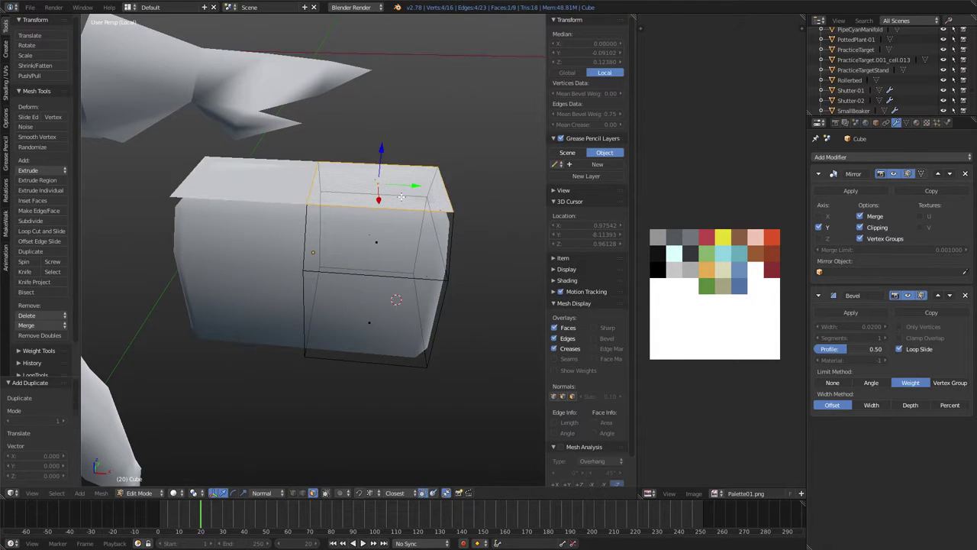
key("p")
left_click(431, 198)
key("Tab")
right_click(402, 188)
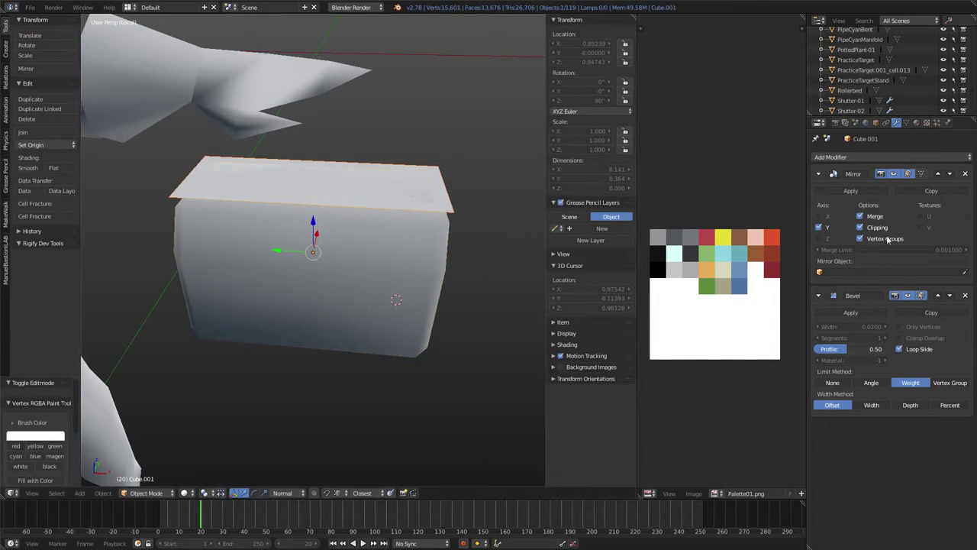
left_click(964, 296)
- Narrow the slab by scaling it along the X and Y axes
middle_click_drag(511, 235, 518, 275)
key("s")
key("x")
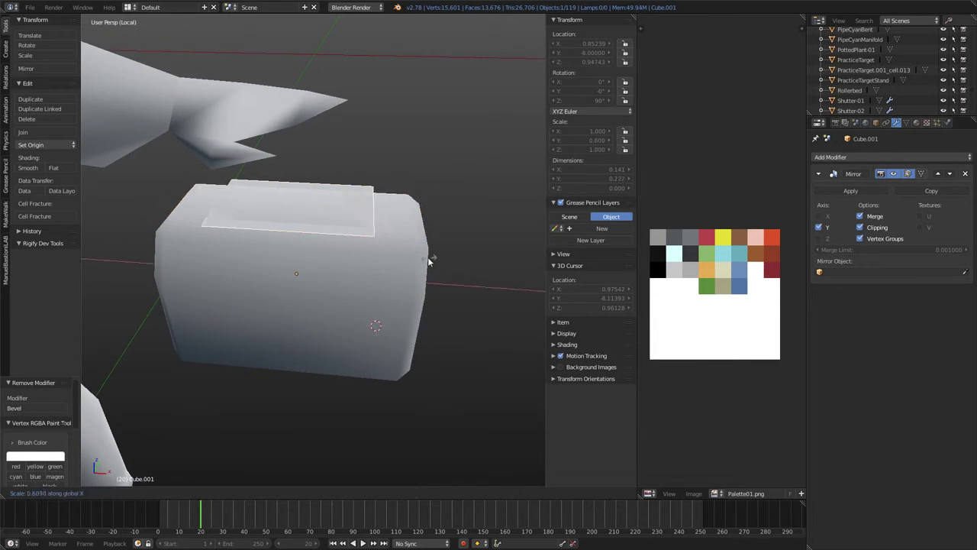
left_click(390, 254)
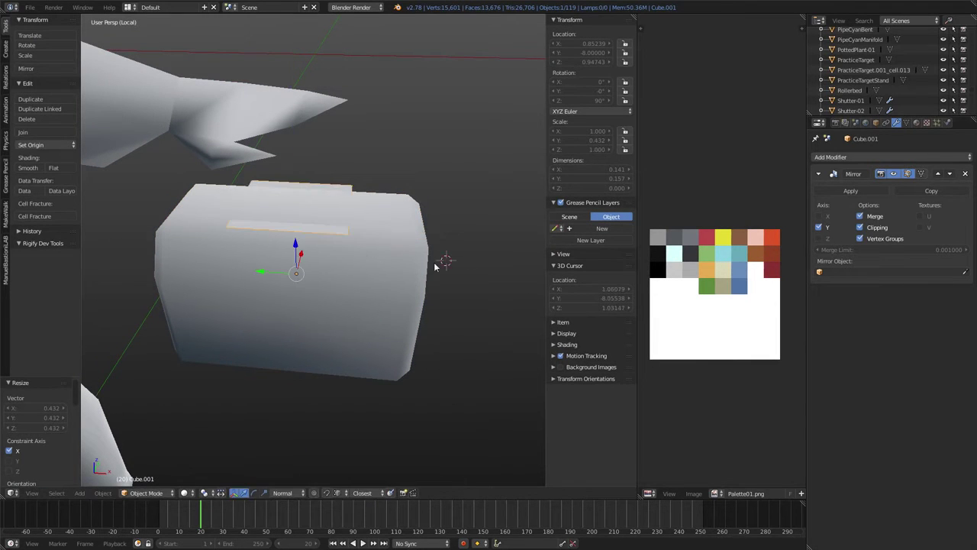
mouse_move(434, 266)
middle_mouse_down()
mouse_move(354, 244)
mouse_move(382, 279)
mouse_move(338, 250)
middle_mouse_up()
key("s")
key("y")
left_click(353, 297)
- Add an edge loop across the slab and slide it along Y
key("Tab")
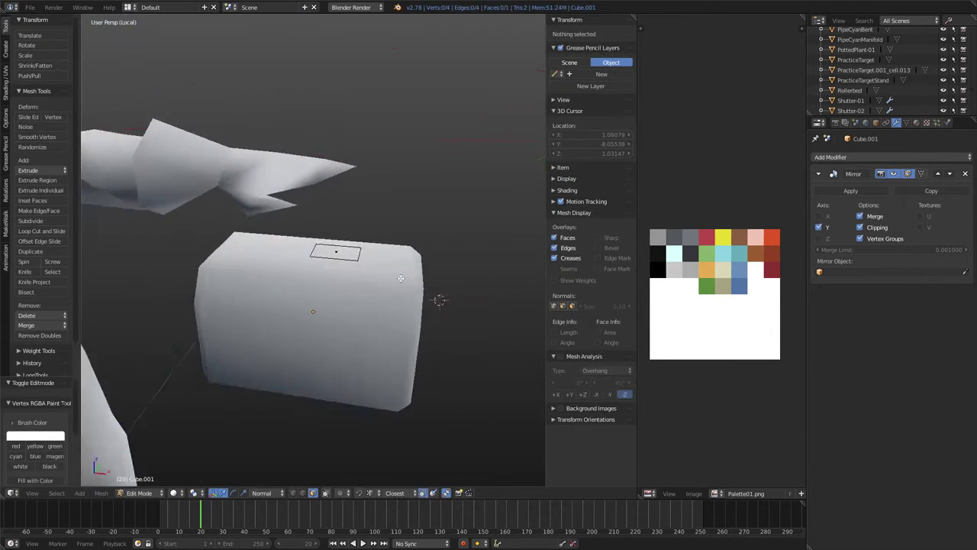
key("ctrl+r")
left_click(338, 250)
right_click(346, 254)
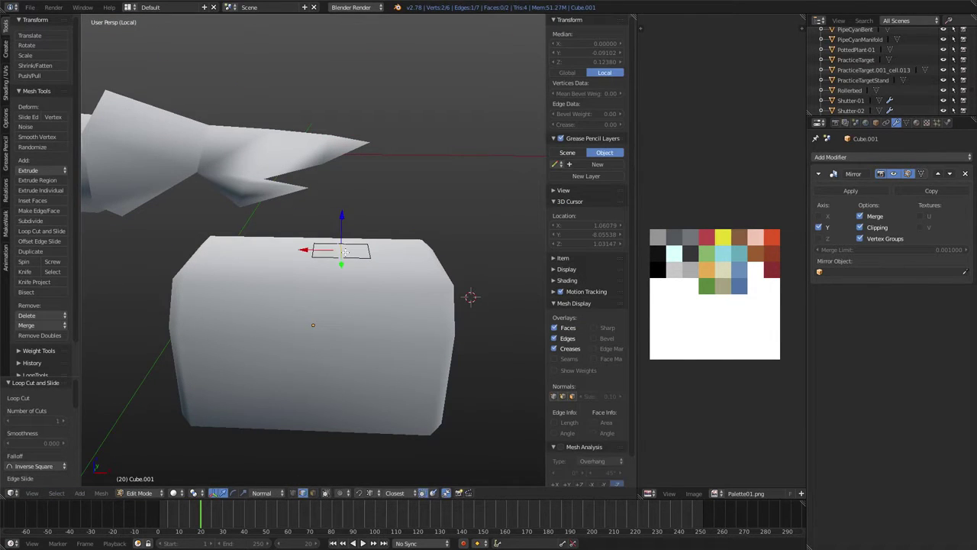
key("g")
key("y")
left_click(358, 251)
- Raise the slab's top face vertically into a block
key("ctrl+Tab")
left_click(327, 271)
key("g")
key("z")
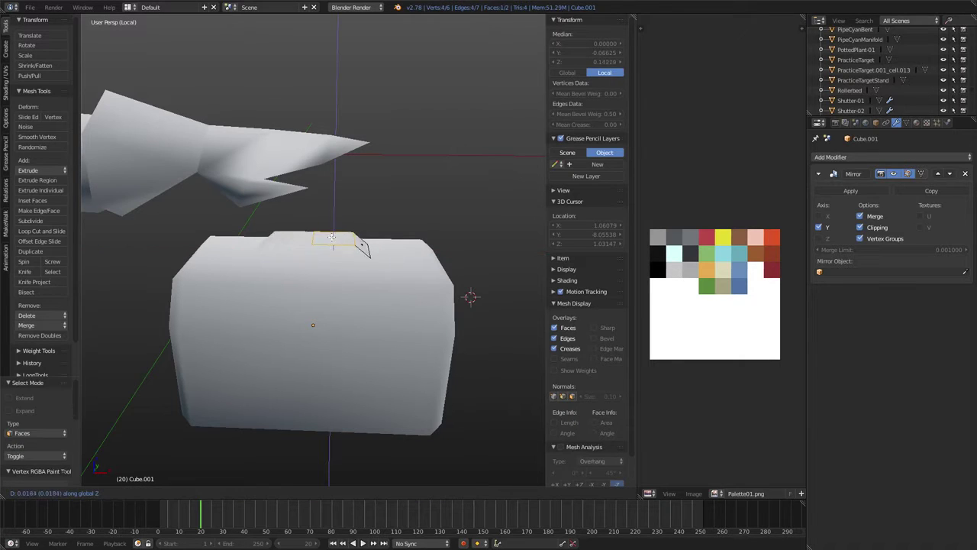
left_click(330, 230)
- Shift an outer edge of the raised block along X to taper it
key("ctrl+Tab")
left_click(349, 247)
right_click(370, 264)
mouse_move(349, 247)
middle_mouse_down()
mouse_move(397, 283)
mouse_move(497, 281)
mouse_move(407, 287)
middle_mouse_up()
key("g")
key("x")
left_click(405, 288)
key("Tab")
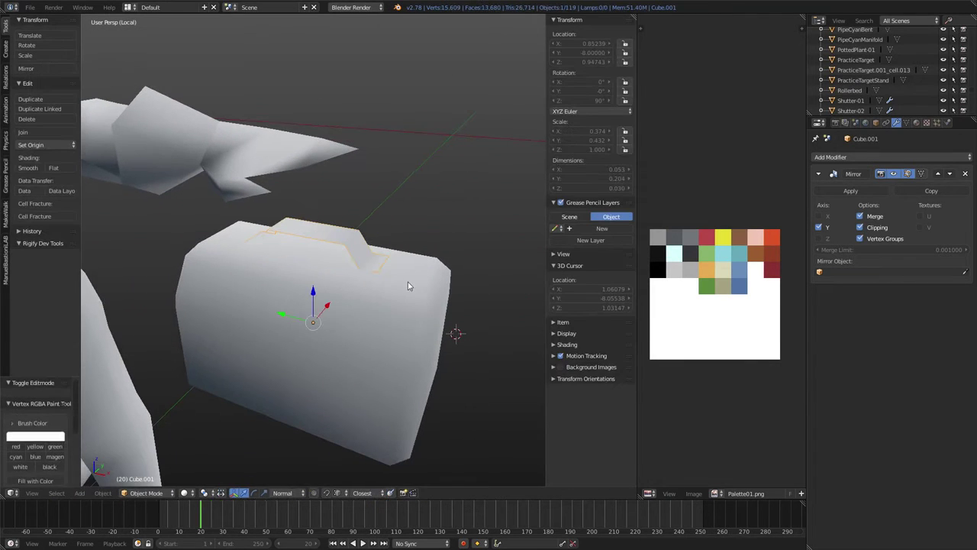
- Add a Solidify modifier to the handle and apply its scale
left_click(895, 158)
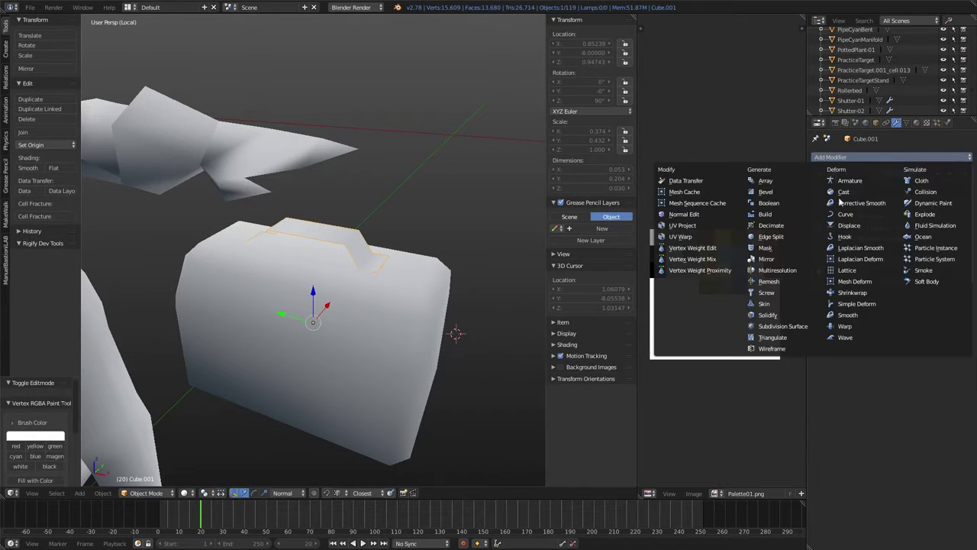
left_click(778, 315)
mouse_move(412, 282)
middle_mouse_down()
mouse_move(340, 276)
mouse_move(345, 266)
middle_mouse_up()
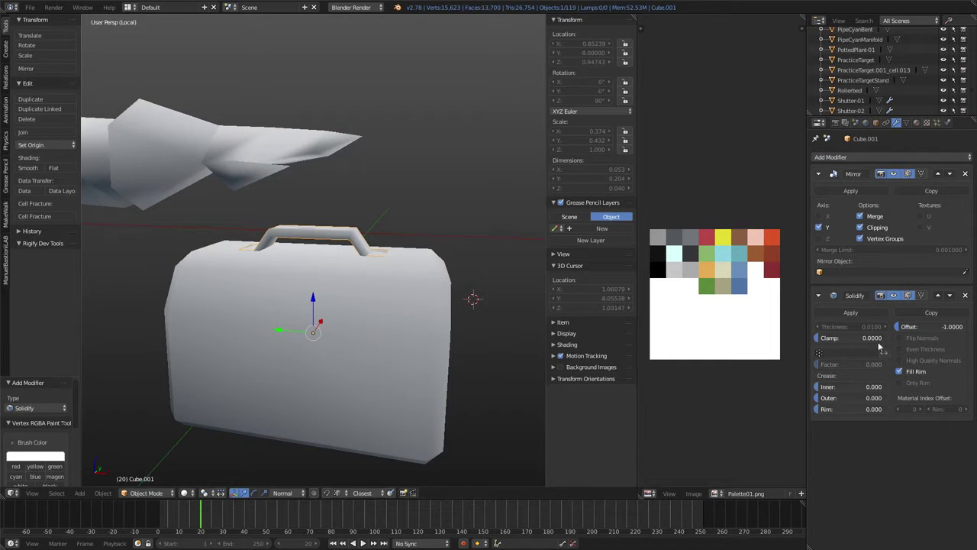
key("ctrl+a")
left_click(343, 300)
- Lift the handle slightly higher on the case
key("g")
key("z")
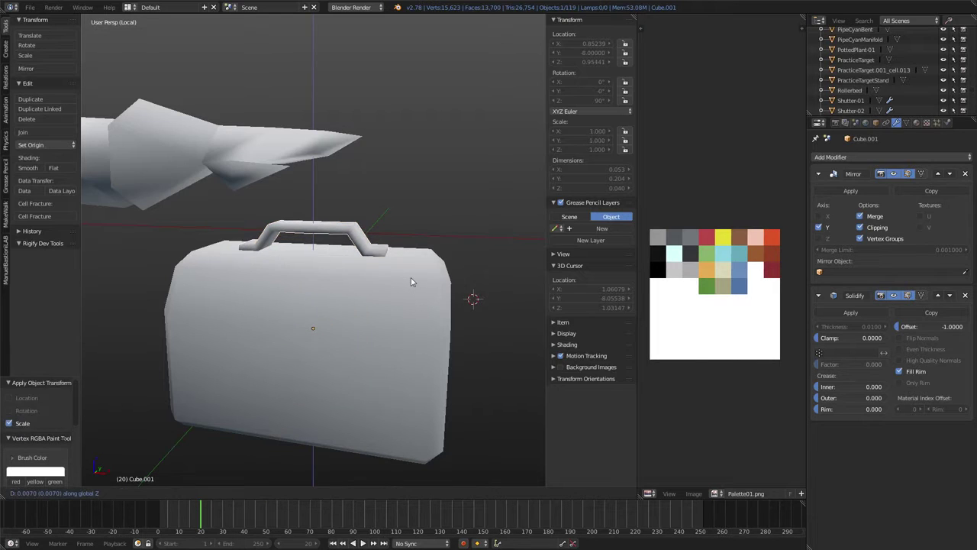
left_click(411, 277)
mouse_move(411, 281)
middle_mouse_down()
mouse_move(467, 255)
mouse_move(451, 262)
middle_mouse_up()
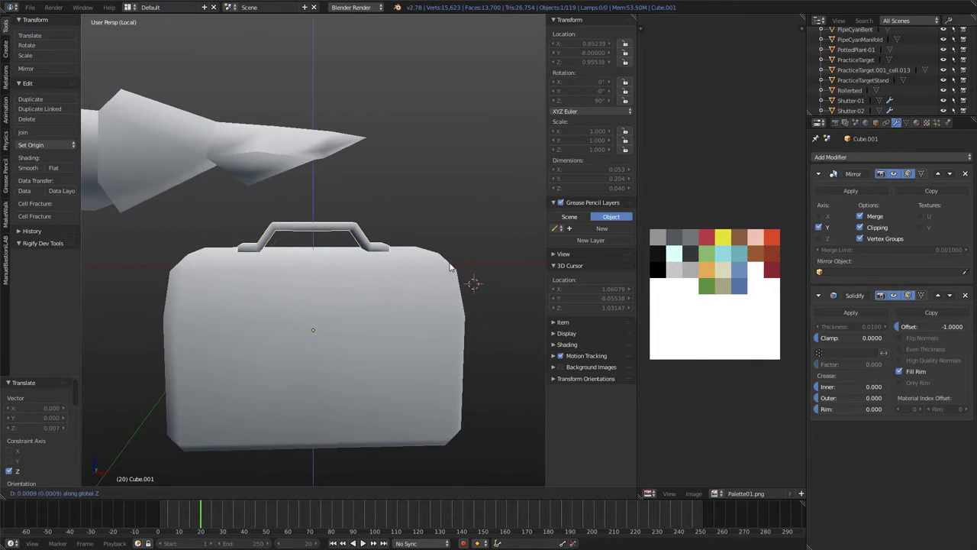
- Raise the handle's top face in Edit Mode to heighten the grip
key("Tab")
key("3")
key("g")
key("z")
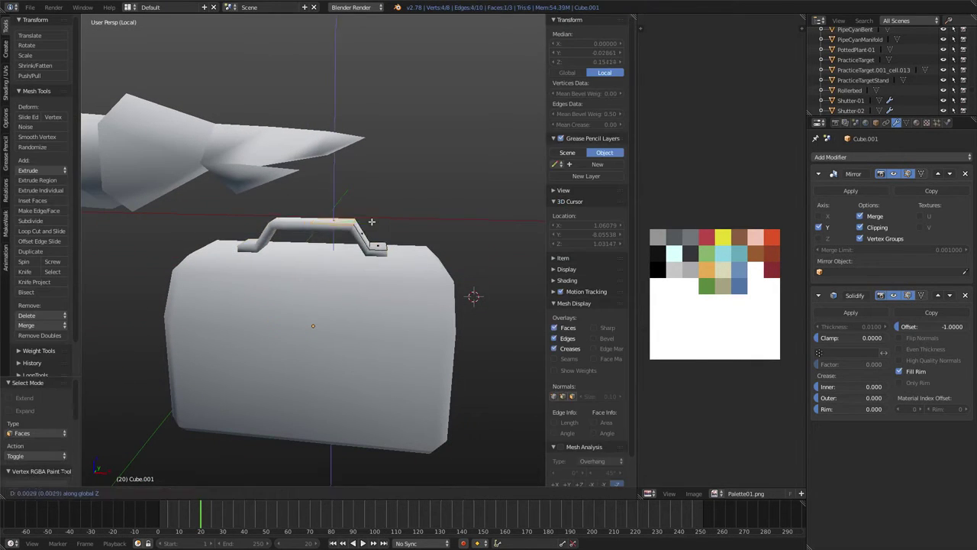
left_click(371, 211)
mouse_move(372, 212)
middle_mouse_down()
mouse_move(442, 220)
mouse_move(423, 229)
middle_mouse_up()
key("z")
key("z")
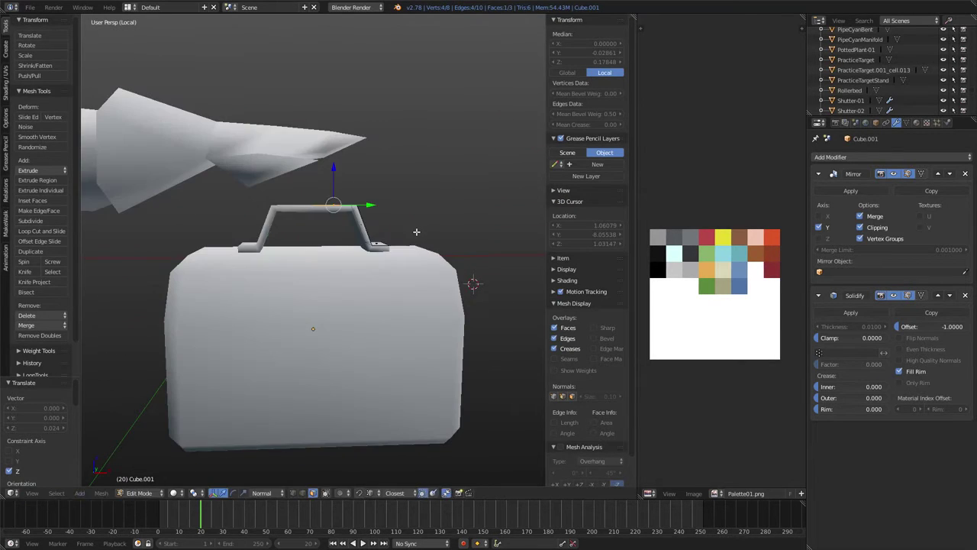
key("g")
key("z")
left_click(419, 239)
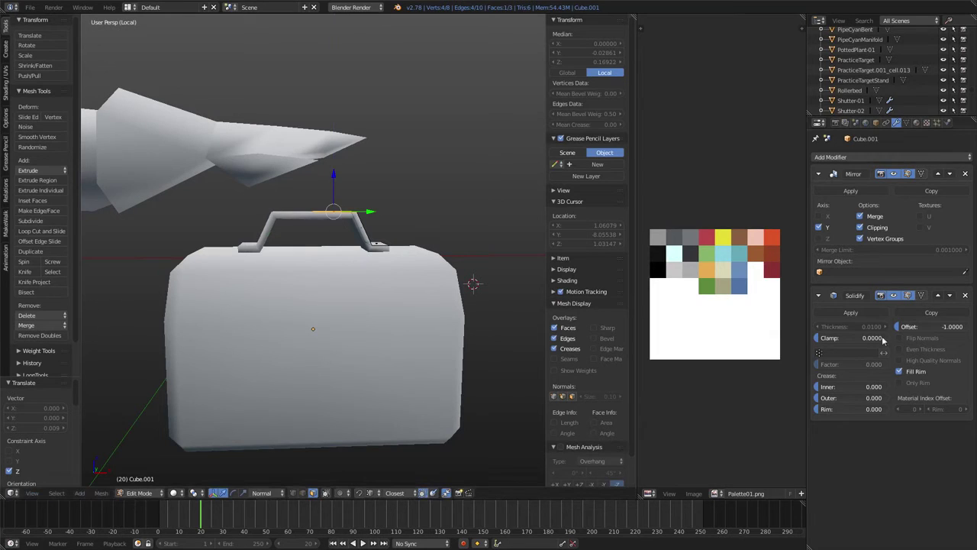
- Reposition the outer edge of the handle's right foot
middle_click_drag(456, 294, 384, 252)
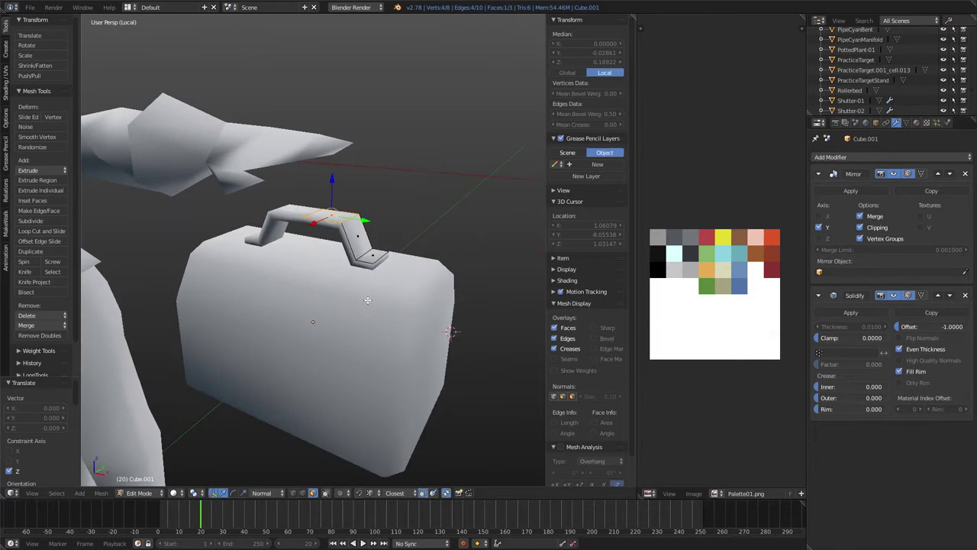
right_click(384, 252)
right_click(381, 255)
key("g")
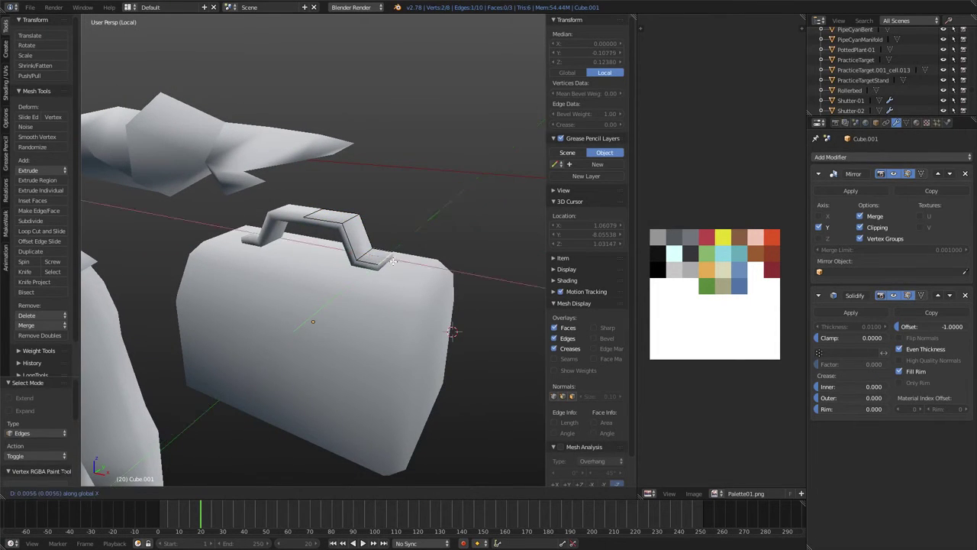
left_click(394, 261)
- Return to Object Mode and select the case body for mesh editing
key("Tab")
scroll(440, 210, "down", 3)
mouse_move(439, 210)
middle_mouse_down()
mouse_move(436, 232)
mouse_move(336, 290)
mouse_move(261, 259)
middle_mouse_up()
right_click(351, 277)
key("Tab")
- Box-select all faces of the case's top section in face select mode
key("ctrl+Tab")
left_click(336, 298)
key("b")
middle_click_drag(432, 261, 389, 286)
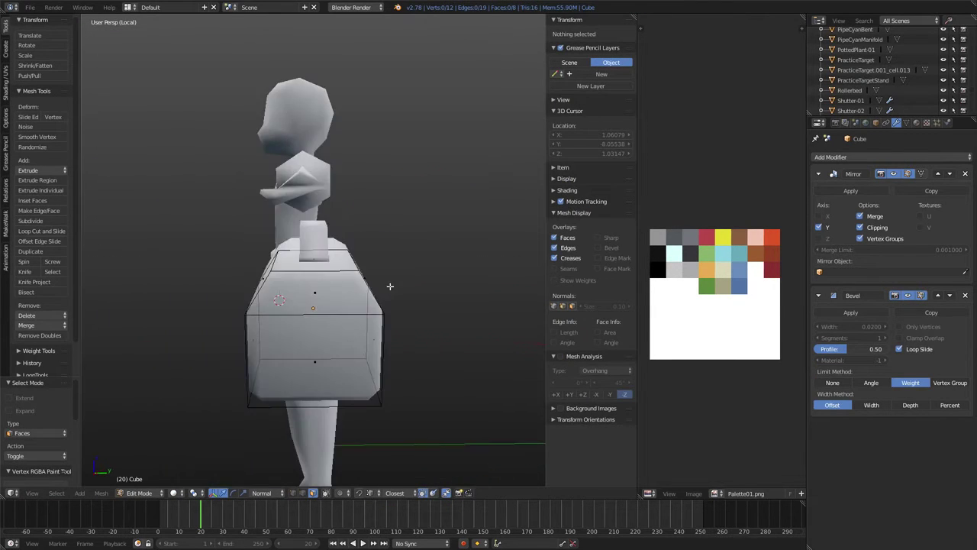
key("b")
left_click_drag(196, 240, 462, 287)
mouse_move(463, 287)
middle_mouse_down()
mouse_move(474, 272)
mouse_move(469, 284)
middle_mouse_up()
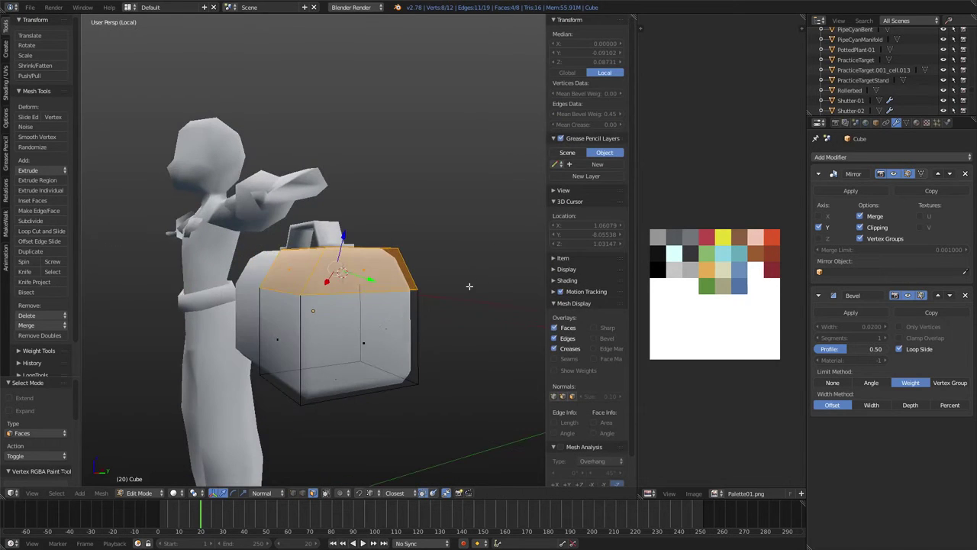
- Split the top faces off with Y and drop the lower body slightly along Z
key("y")
key("l")
key("a")
key("l")
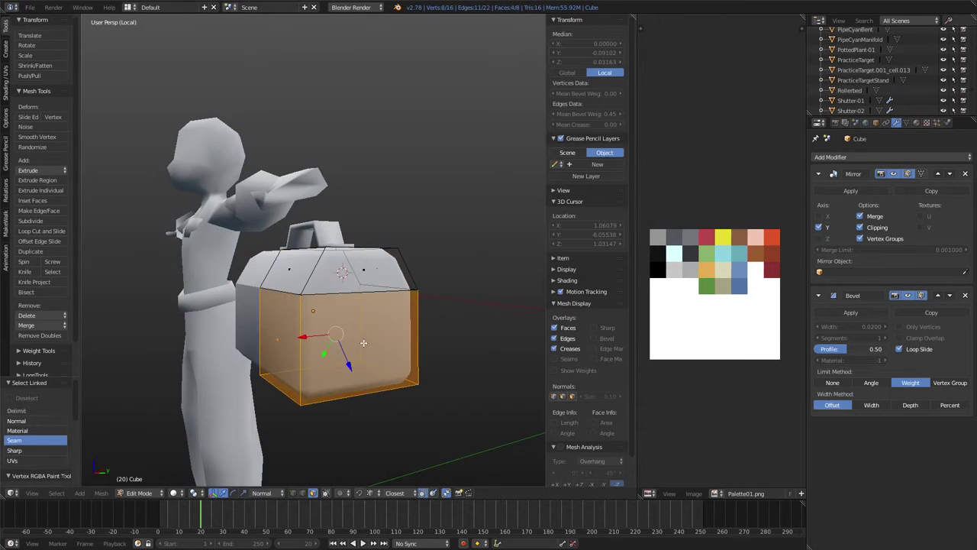
key("g")
key("z")
left_click(365, 362)
middle_click_drag(364, 362, 391, 286)
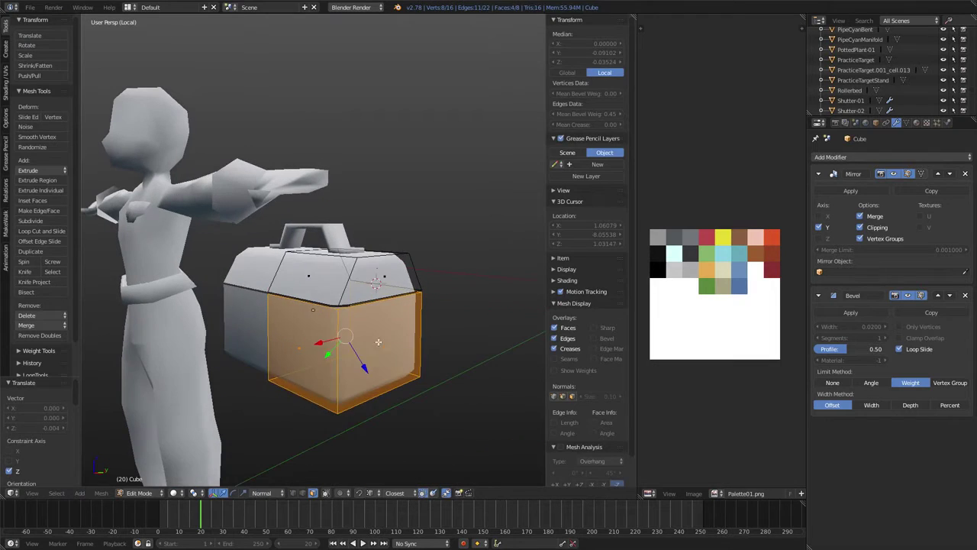
- Separate the top section into its own lid object, Cube.002
key("a")
key("l")
key("p")
left_click(390, 286)
key("Tab")
- Snap the 3D cursor to a vertex on the lid's back hinge edge
right_click(416, 308)
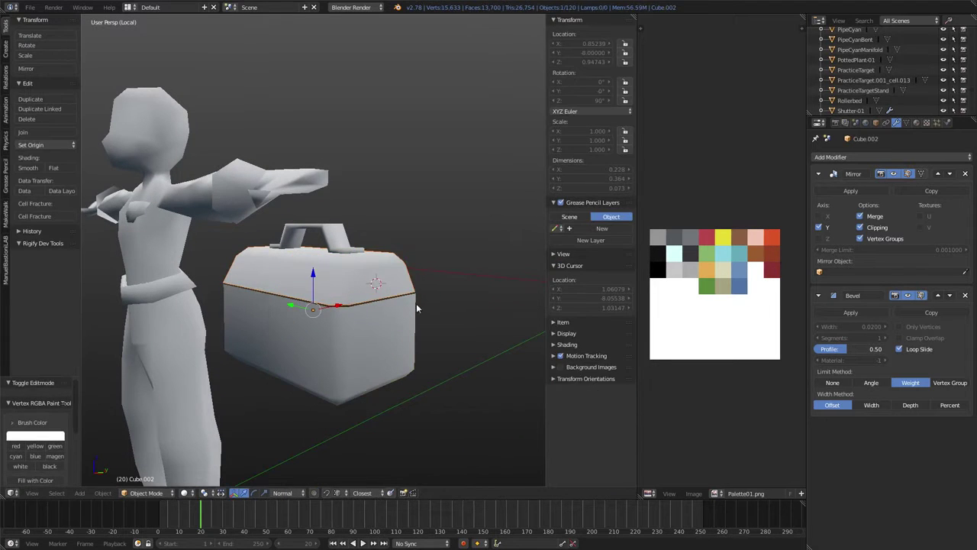
middle_click_drag(434, 293, 355, 305)
key("Tab")
key("1")
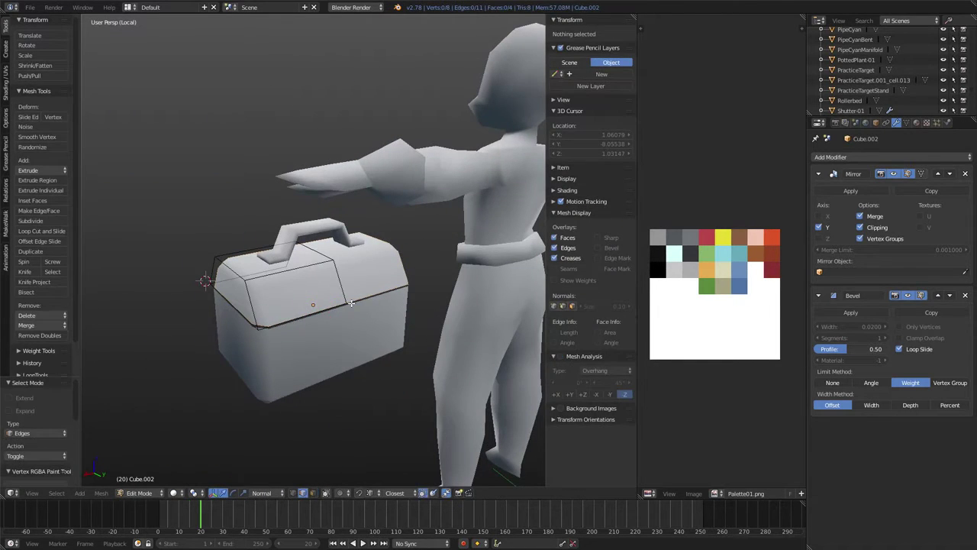
right_click(355, 303)
key("shift+s")
left_click(412, 333)
- Set the lid's origin to the 3D cursor and begin a trial X-axis rotation
key("Tab")
key("shift+ctrl+alt+c")
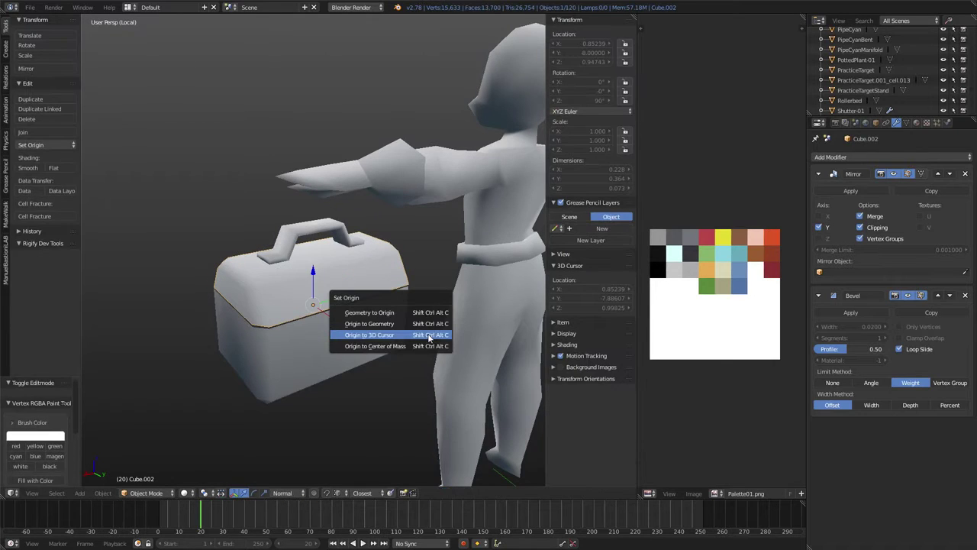
left_click(429, 335)
mouse_move(420, 336)
middle_mouse_down()
mouse_move(337, 224)
mouse_move(359, 260)
middle_mouse_up()
key("r")
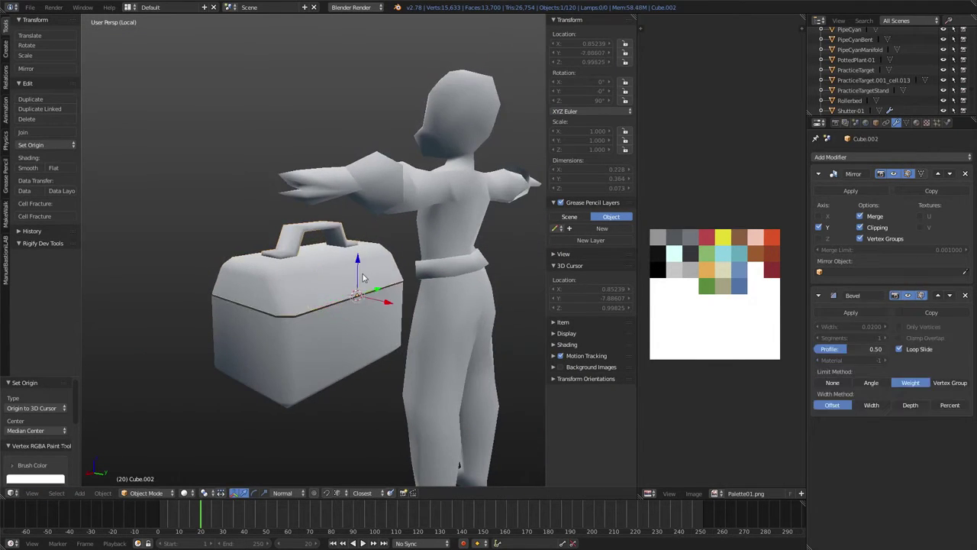
key("x")
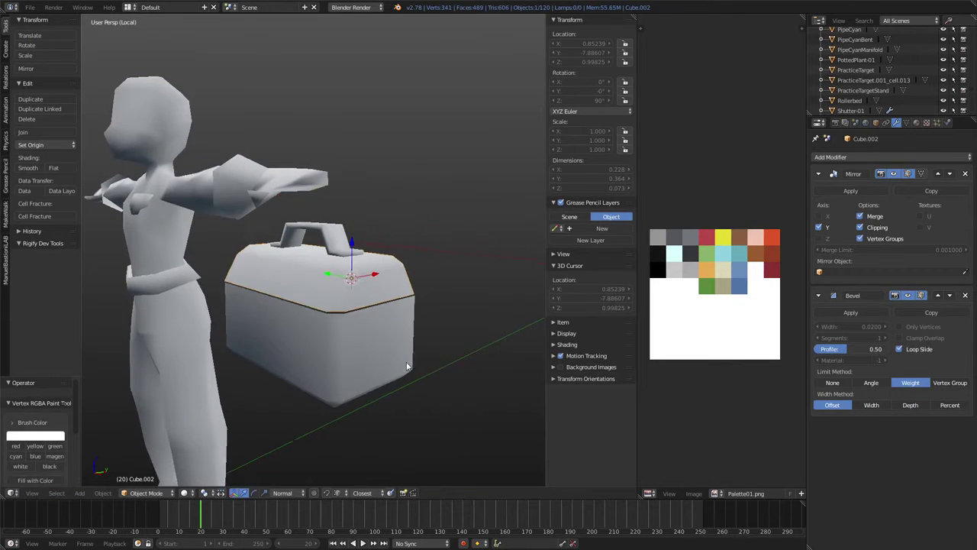
- Finish the trial lid rotation and inspect the case body's open faces
left_click(421, 415)
right_click(328, 343)
key("Tab")
middle_click_drag(328, 343, 366, 398)
key("ctrl+Tab")
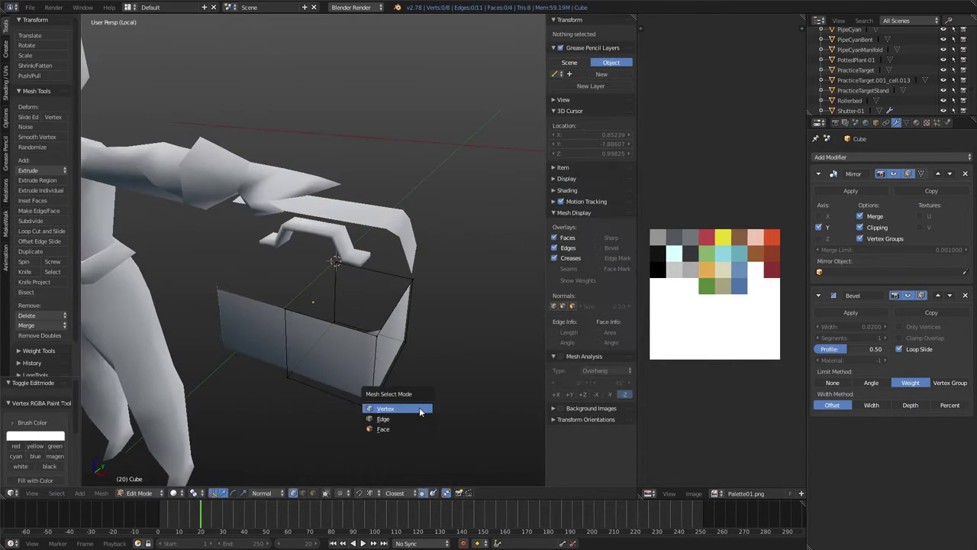
left_click(366, 425)
middle_click_drag(433, 377, 415, 342)
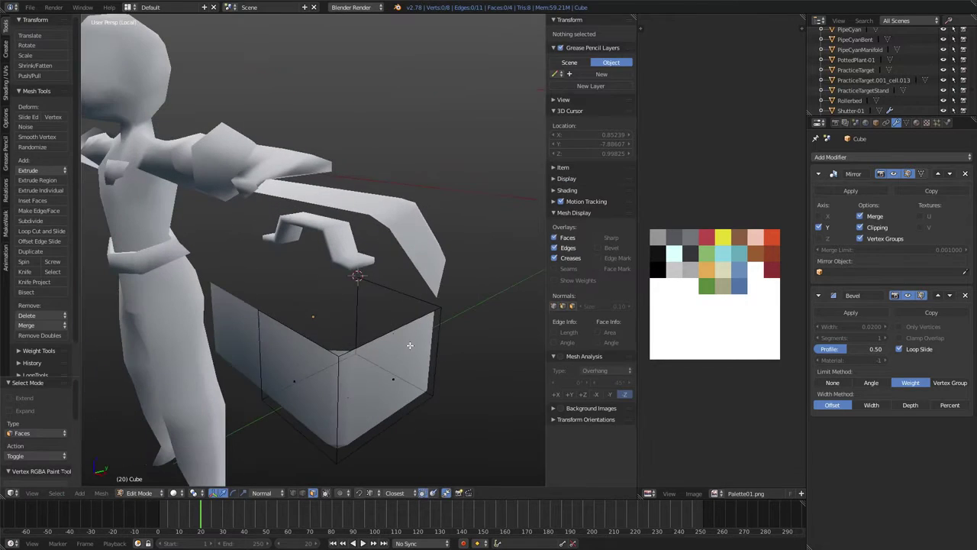
key("Tab")
- Unhide the lid and add a Solidify modifier to it
key("alt+h")
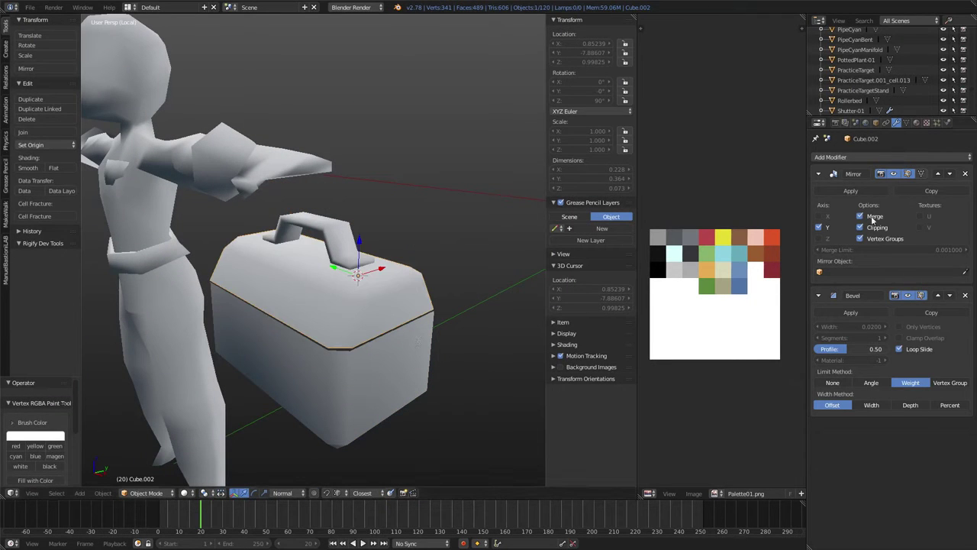
left_click(875, 157)
left_click(786, 318)
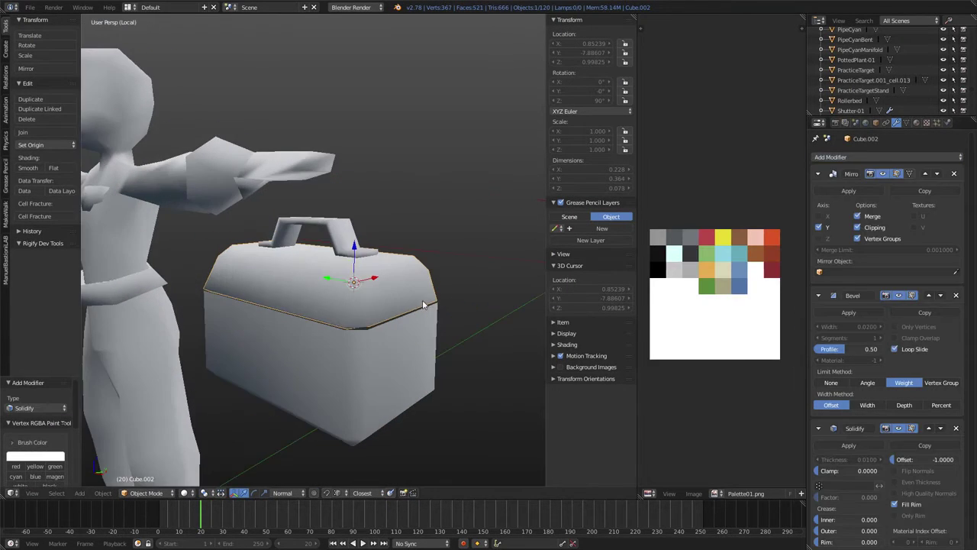
middle_click_drag(458, 321, 480, 282)
key("z")
key("z")
- Rotate the lid about 55° on the X axis to swing it open
key("r")
key("x")
left_click(443, 376)
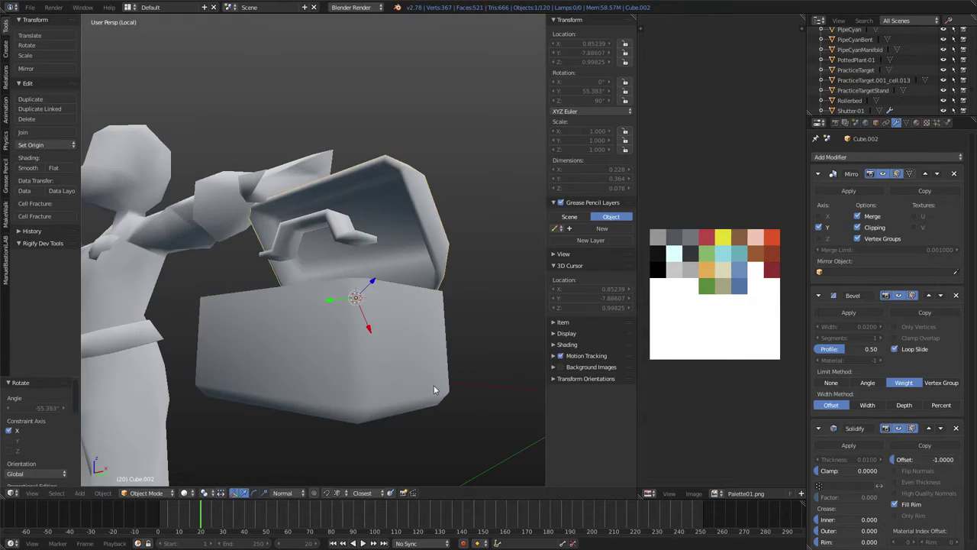
middle_click_drag(433, 384, 538, 393)
scroll(877, 405, "down", 1)
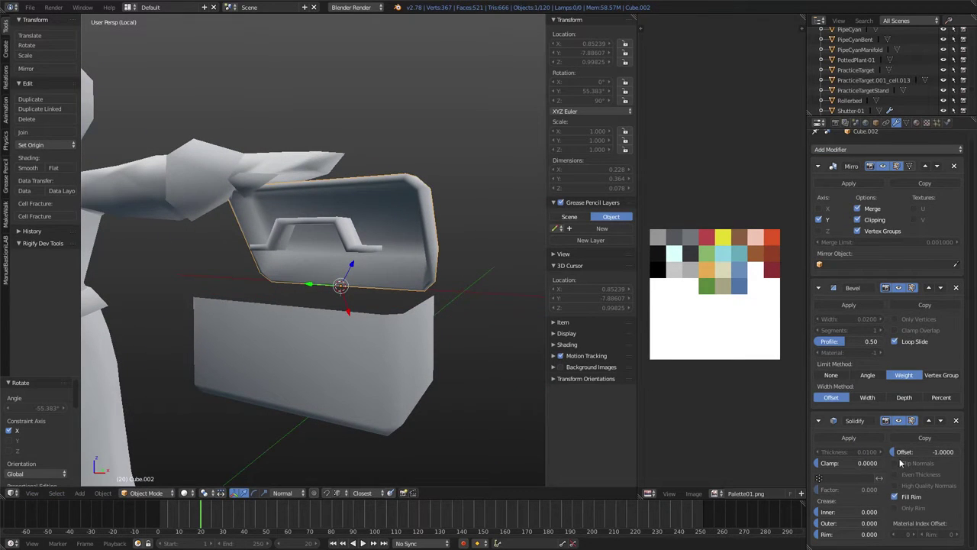
- Set the lid's Solidify thickness to 0.02 and check it from the side
left_click_drag(879, 477, 862, 459)
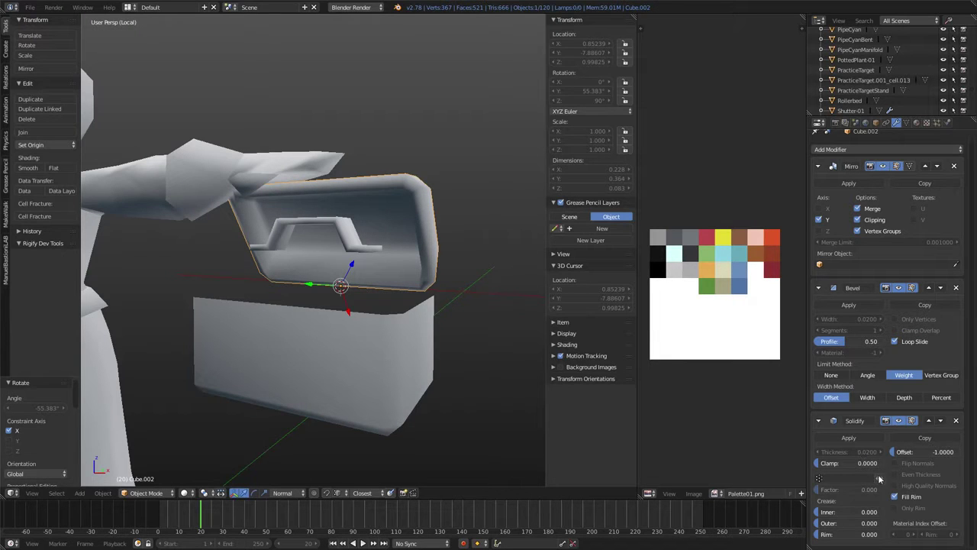
mouse_move(406, 315)
middle_mouse_down()
mouse_move(384, 235)
mouse_move(355, 291)
mouse_move(395, 336)
middle_mouse_up()
right_click(394, 336)
scroll(394, 336, "down", 2)
- Add a Solidify modifier to the box body to give its walls thickness
left_click(891, 149)
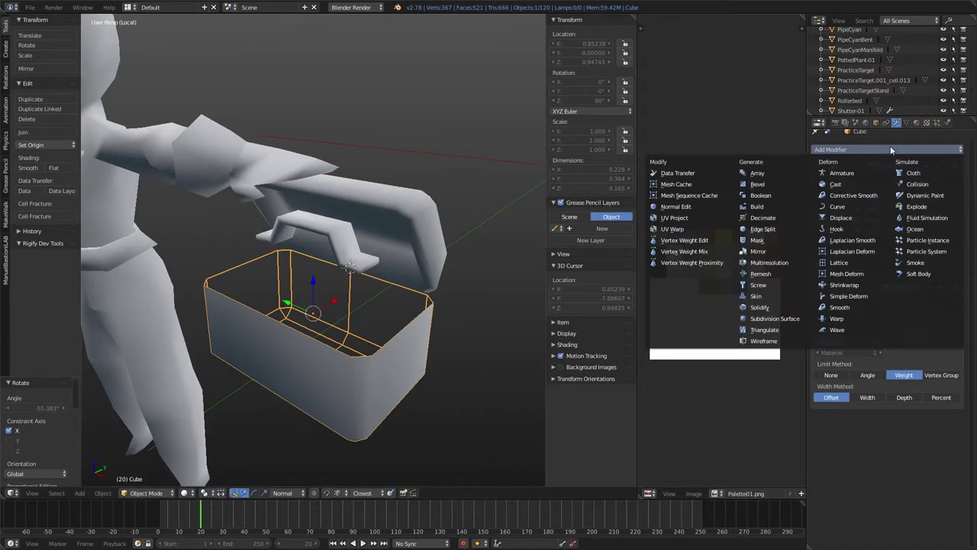
left_click(782, 305)
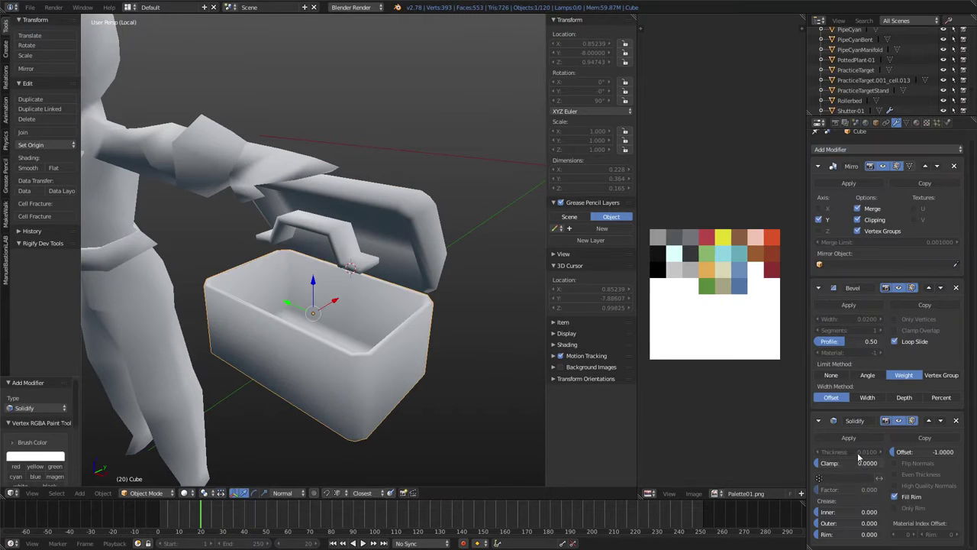
mouse_move(403, 316)
middle_mouse_down()
mouse_move(378, 358)
mouse_move(428, 379)
mouse_move(448, 327)
mouse_move(390, 336)
mouse_move(446, 327)
mouse_move(459, 383)
mouse_move(391, 339)
mouse_move(449, 323)
mouse_move(494, 330)
mouse_move(454, 349)
mouse_move(458, 328)
mouse_move(430, 336)
middle_mouse_up()
key("z")
key("z")
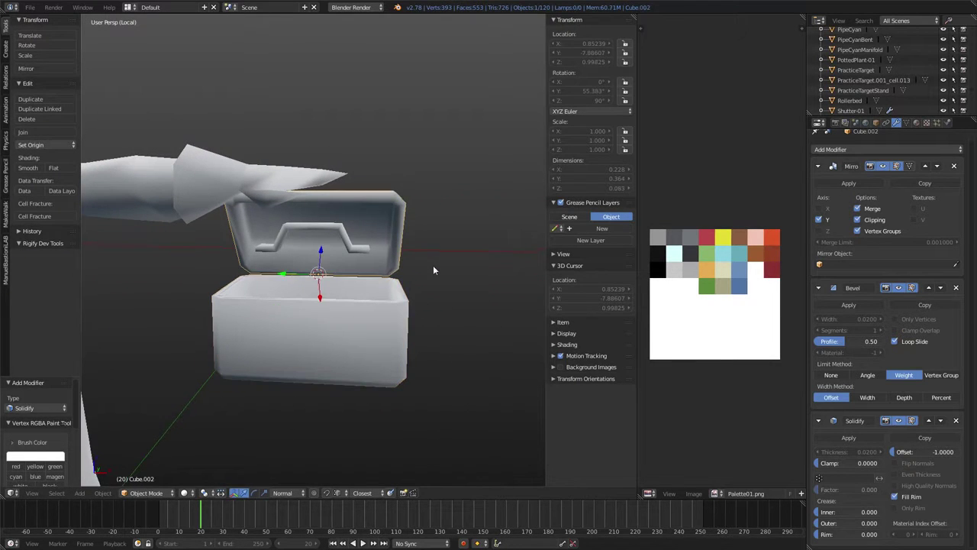
key("ctrl+z")
key("ctrl+shift+z")
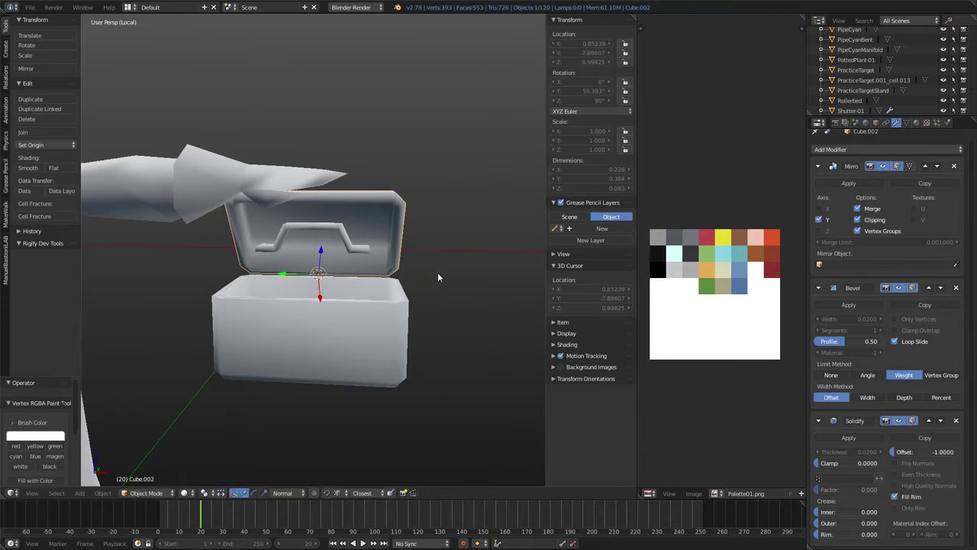
middle_click_drag(437, 272, 422, 273)
- Clear the lid's rotation to close it at 0°, undoing a distorted Apply Rotation
right_click(422, 273)
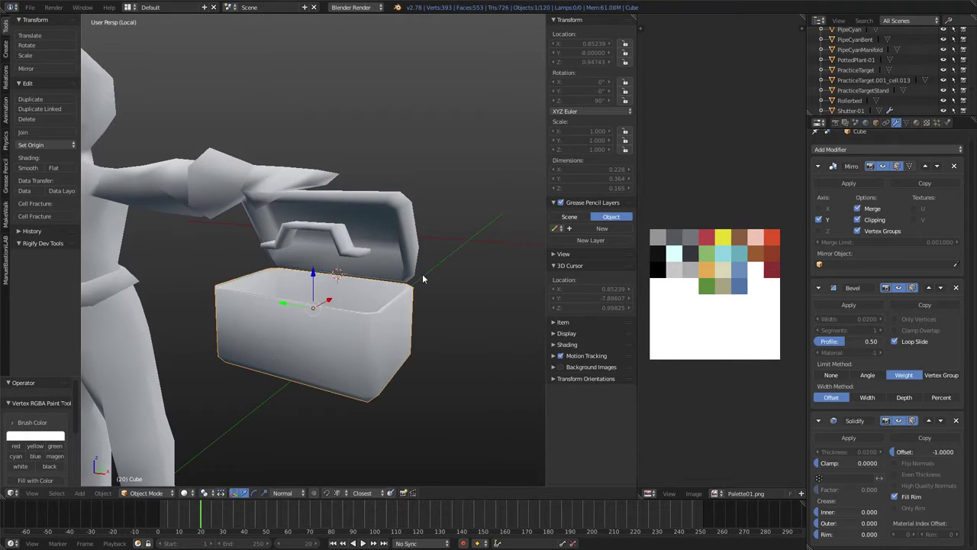
right_click(422, 273)
key("BackSpace")
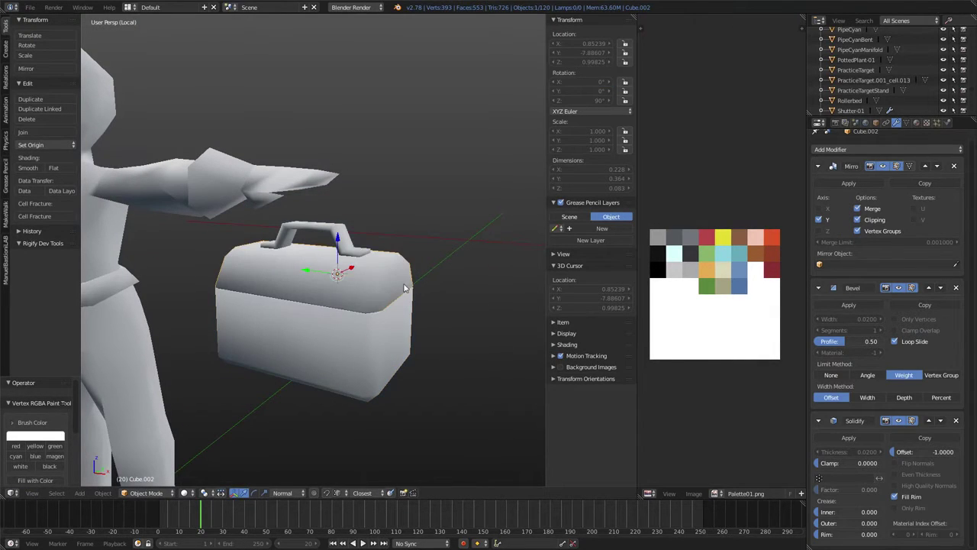
key("ctrl+a")
left_click(407, 274)
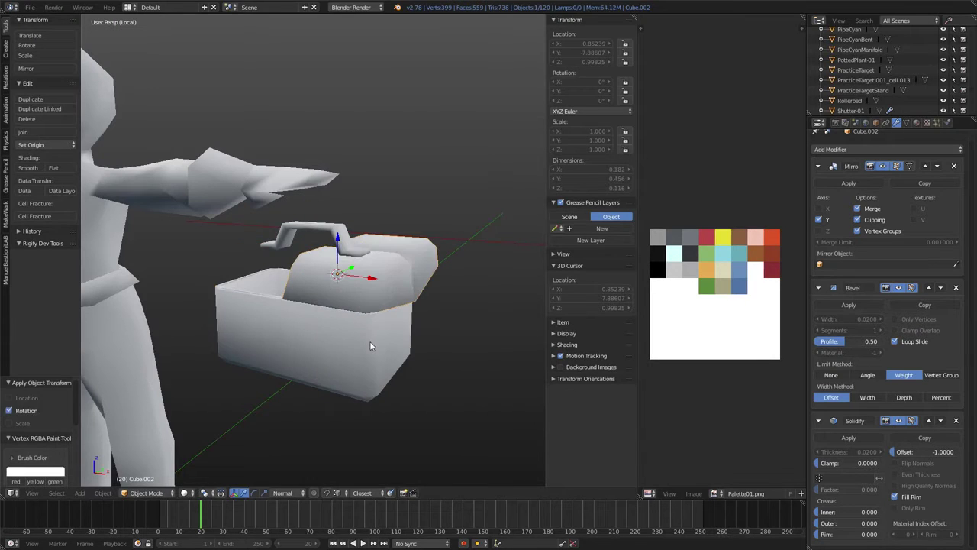
key("ctrl+z")
mouse_move(370, 346)
middle_mouse_down()
mouse_move(407, 316)
mouse_move(354, 360)
middle_mouse_up()
right_click(390, 334)
key("Tab")
- Snap the 3D cursor to a lid corner vertex, briefly adding a circle mesh there
right_click(284, 297)
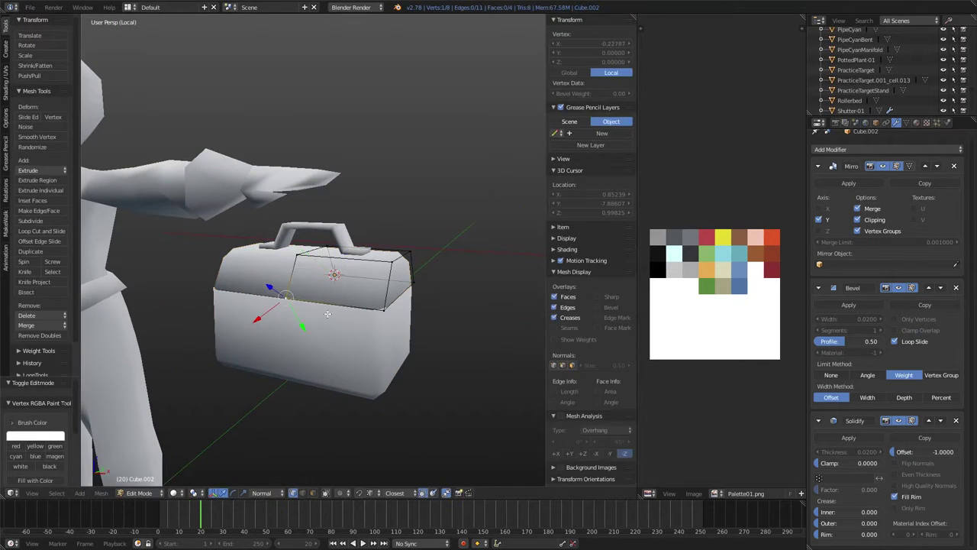
key("shift+s")
left_click(358, 338)
key("Tab")
key("shift+a")
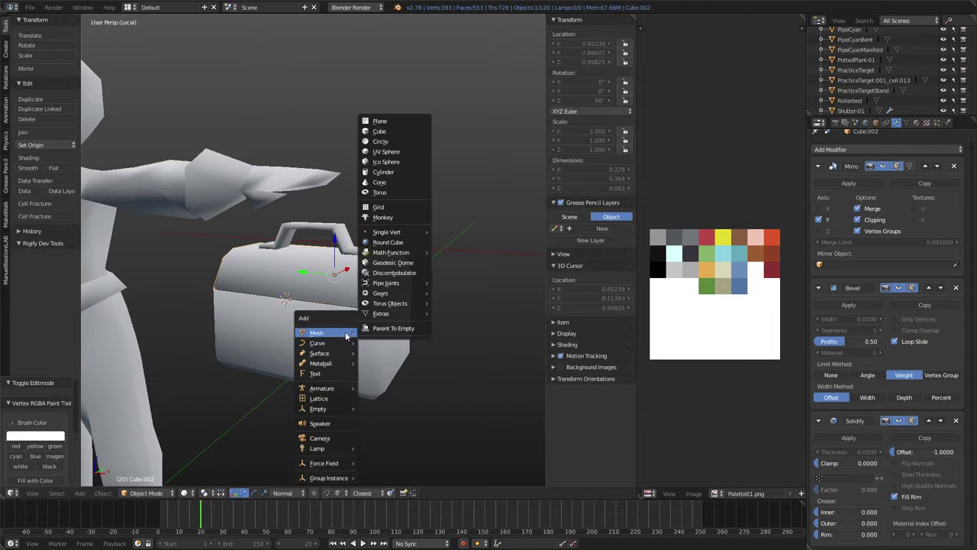
left_click(398, 141)
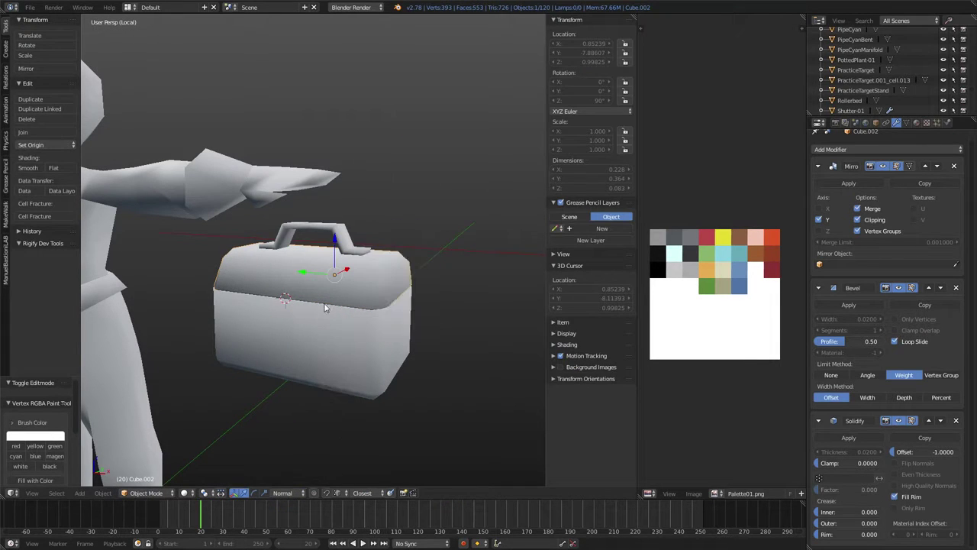
key("Tab")
- Duplicate the box's front face and separate it into its own object, Cube.003
key("Tab")
right_click(320, 344)
key("Tab")
key("ctrl+Tab")
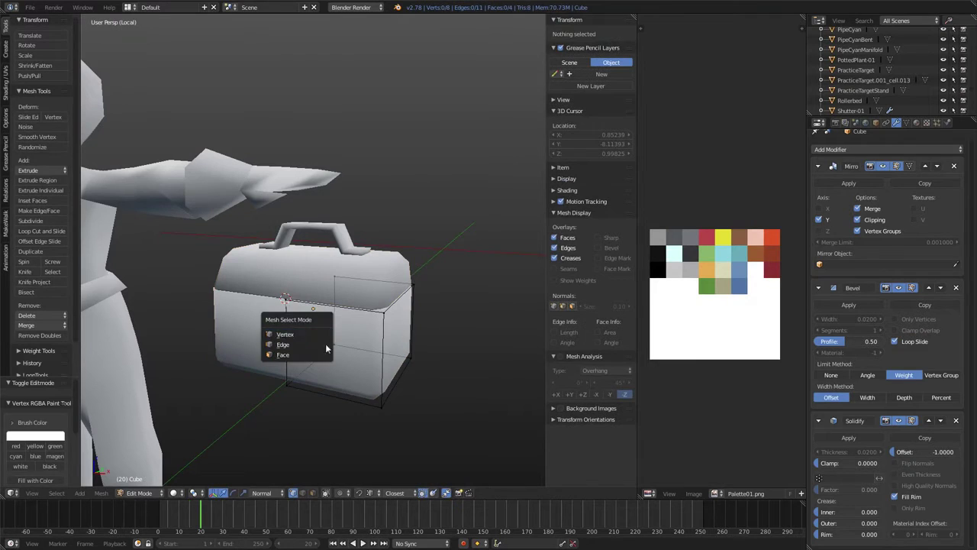
left_click(294, 353)
key("g")
key("Escape")
key("p")
left_click(374, 346)
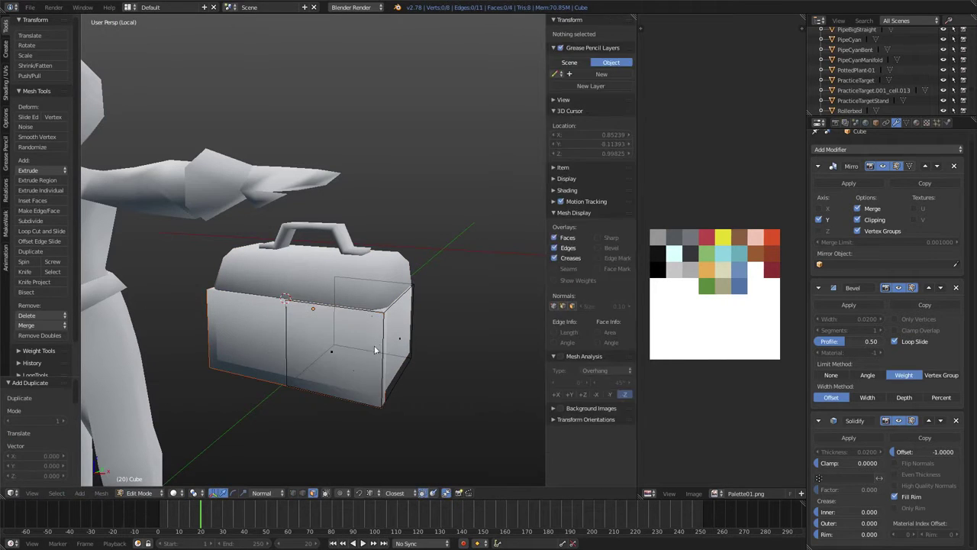
key("Tab")
- Narrow the face piece along X, raise it along Z, and scale it down
right_click(374, 346)
key("s")
key("x")
left_click(359, 341)
key("g")
key("z")
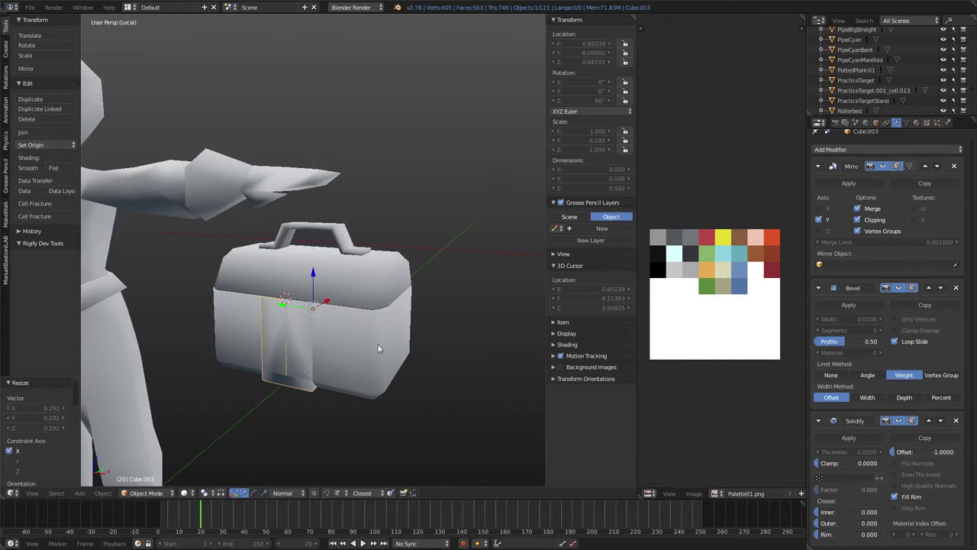
left_click(397, 321)
key("s")
left_click(396, 303)
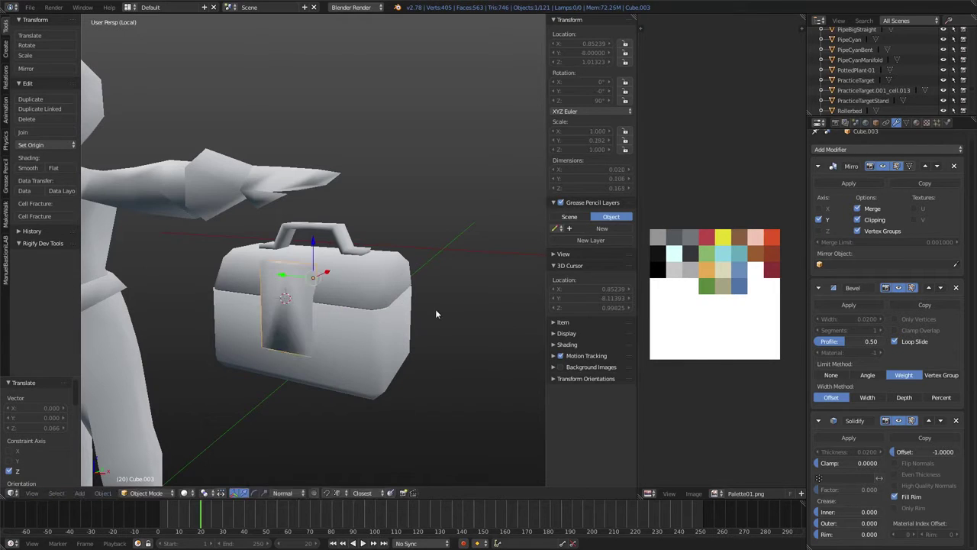
- Shrink the latch with axis-locked scaling to about 0.020 × 0.036 × 0.056
key("s")
key("shift+x")
key("shift+y")
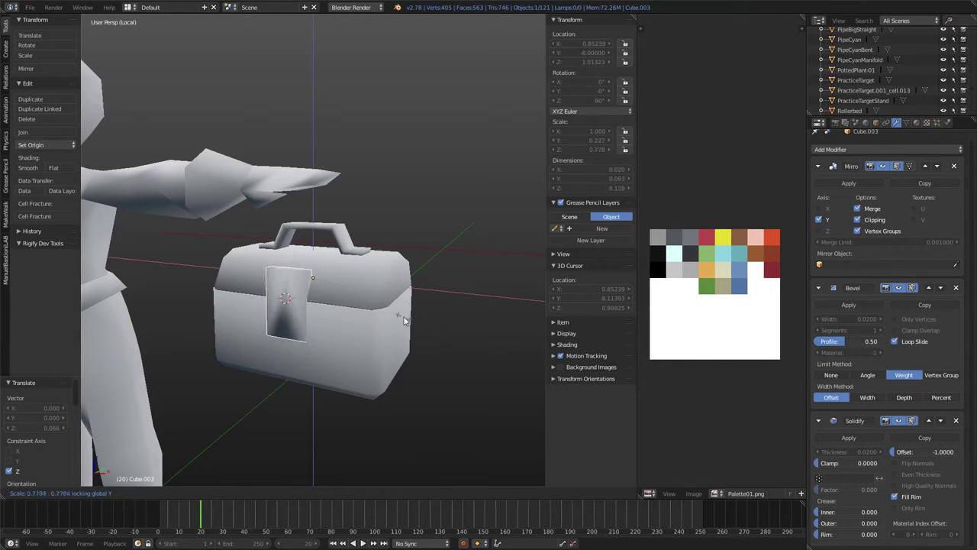
left_click(306, 319)
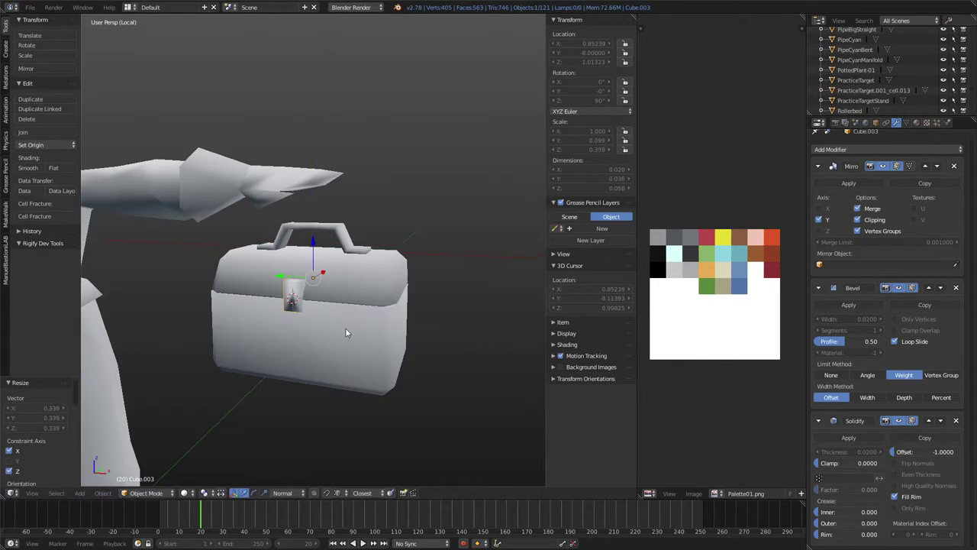
key("KP_Decimal")
- Move the latch along Y to seat it on the box front at the lid seam
key("g")
key("z")
key("y")
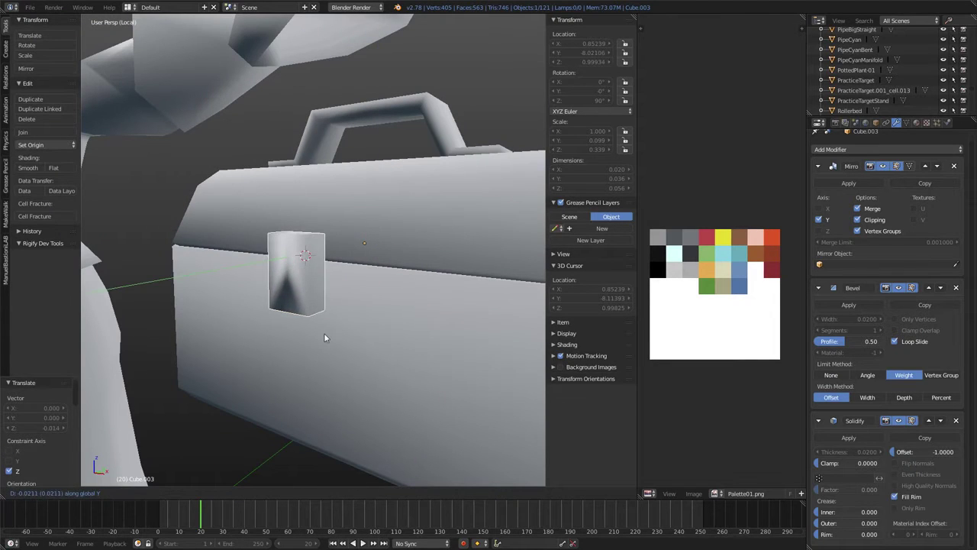
left_click(327, 326)
mouse_move(327, 326)
middle_mouse_down()
mouse_move(298, 344)
mouse_move(332, 323)
middle_mouse_up()
key("Tab")
key("Tab")
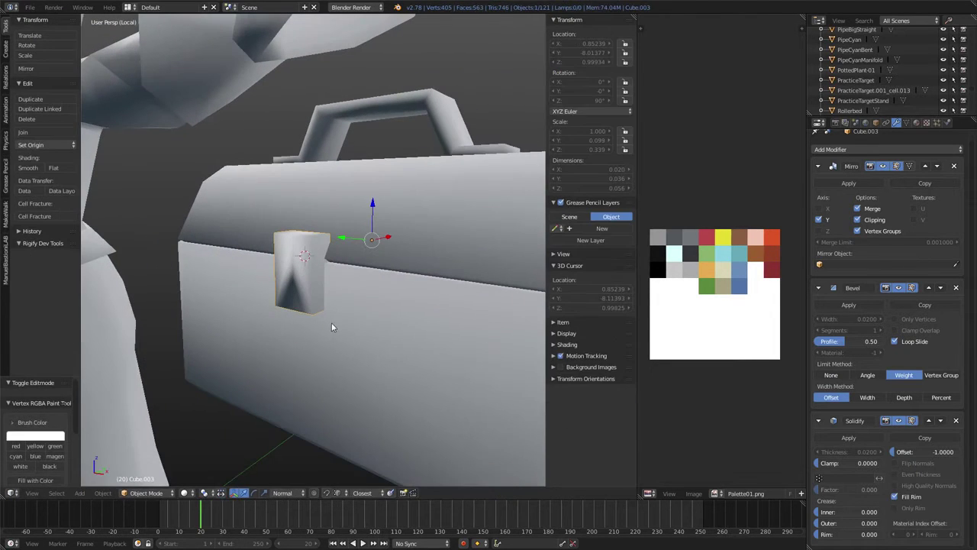
key("Tab")
key("ctrl+Tab")
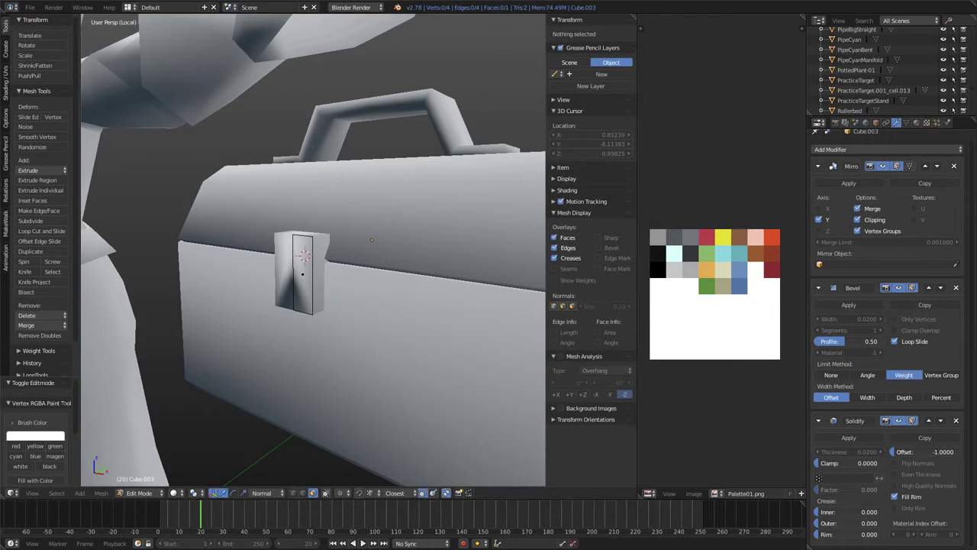
- Zoom in on the latch, select its whole face and make it thinner
middle_click_drag(313, 252, 343, 229)
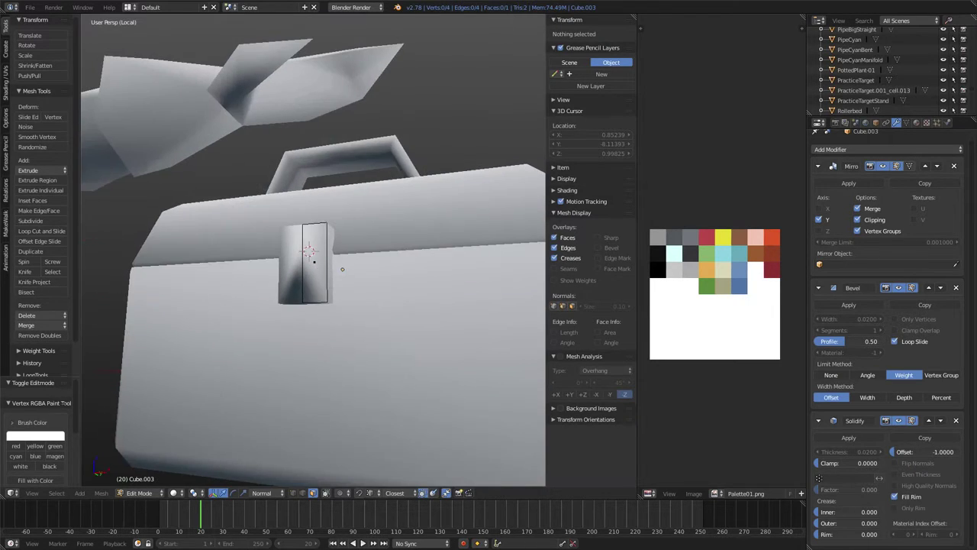
mouse_move(324, 280)
middle_mouse_down()
mouse_move(332, 276)
mouse_move(338, 301)
middle_mouse_up()
key("a")
left_click(272, 269)
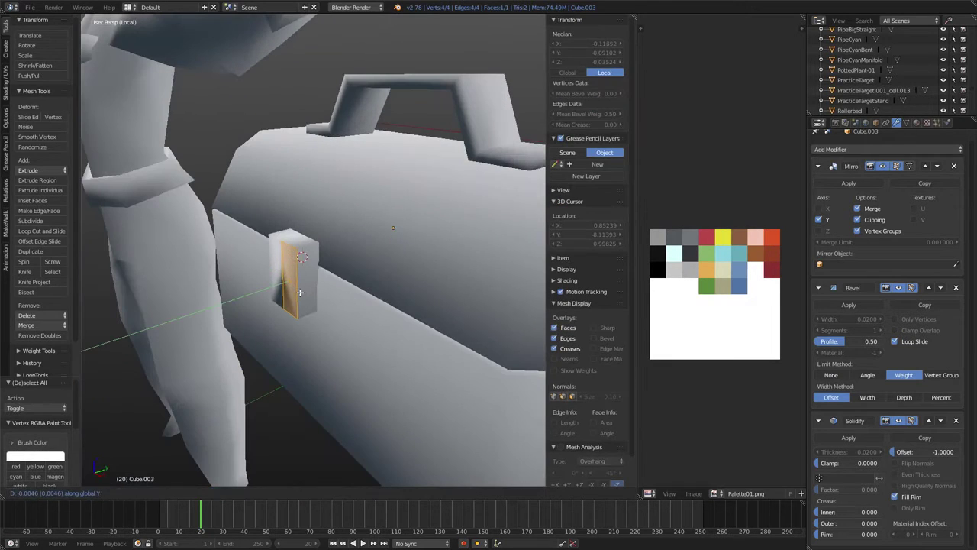
left_click_drag(866, 451, 861, 451)
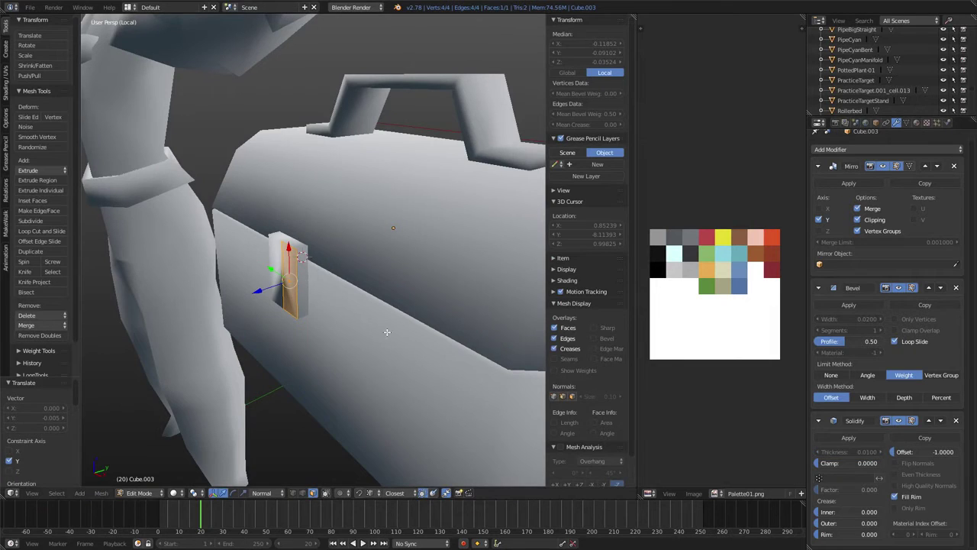
middle_click_drag(388, 333, 323, 299)
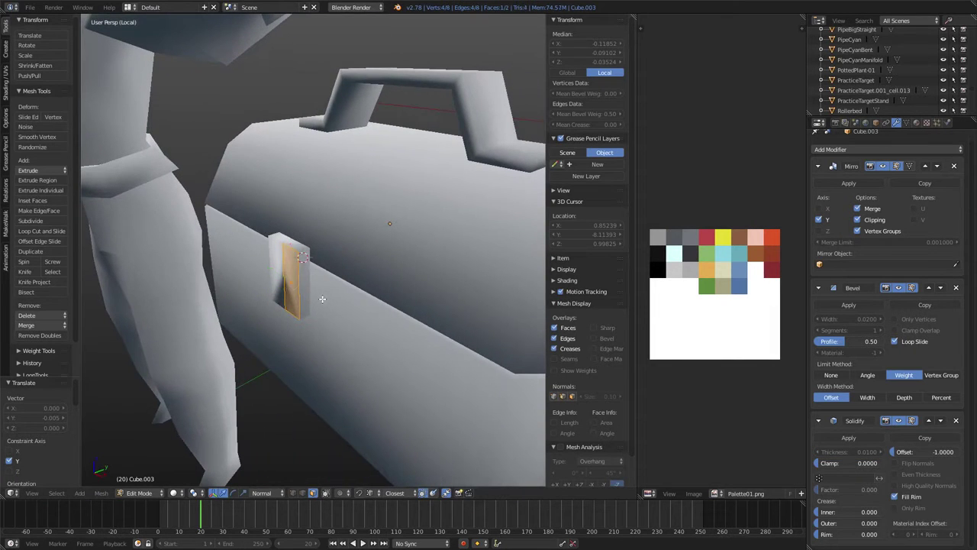
- Duplicate the latch face and push the copy outward along the front-back axis
key("g")
key("y")
key("z")
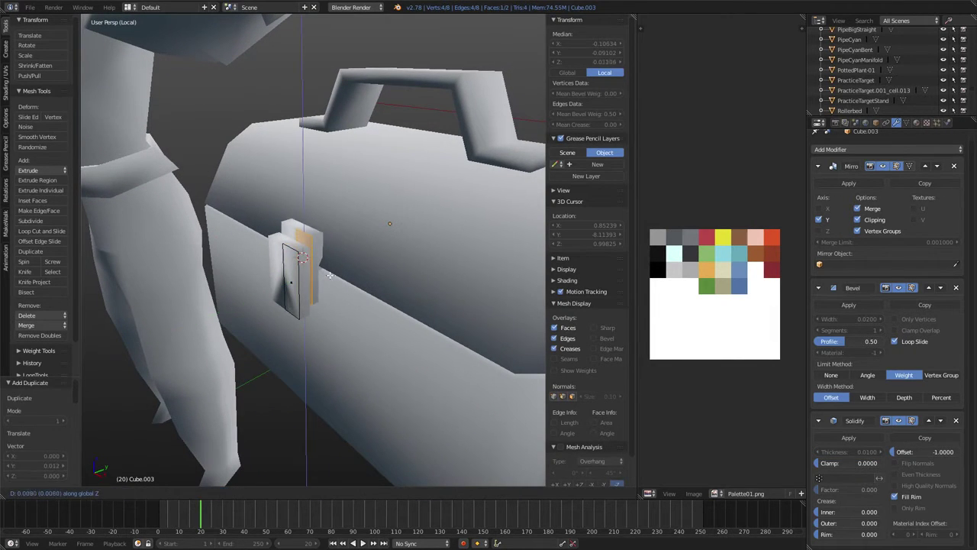
left_click(321, 268)
key("g")
key("y")
left_click(317, 270)
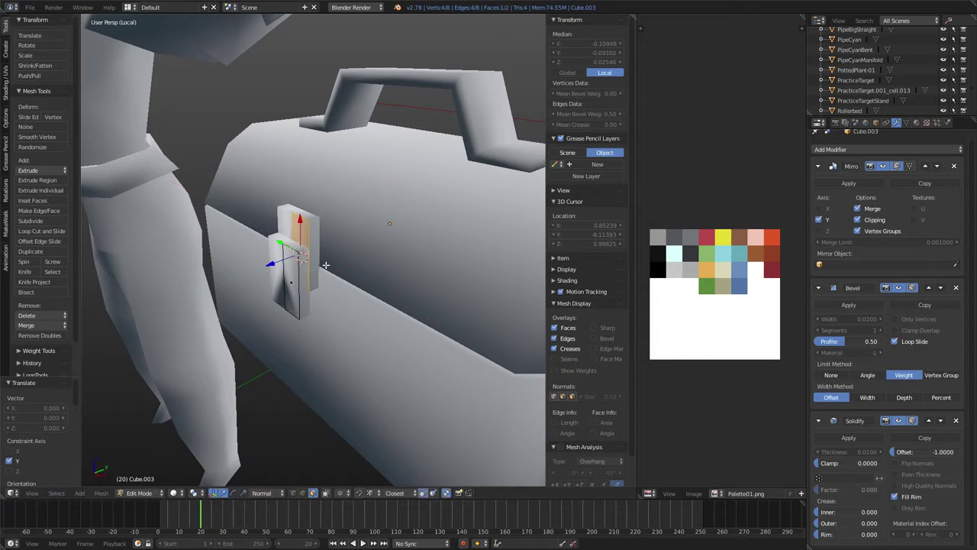
- Narrow one latch edge along the X axis and reposition it
middle_click_drag(327, 262, 327, 252)
key("2")
right_click(334, 275)
key("s")
key("x")
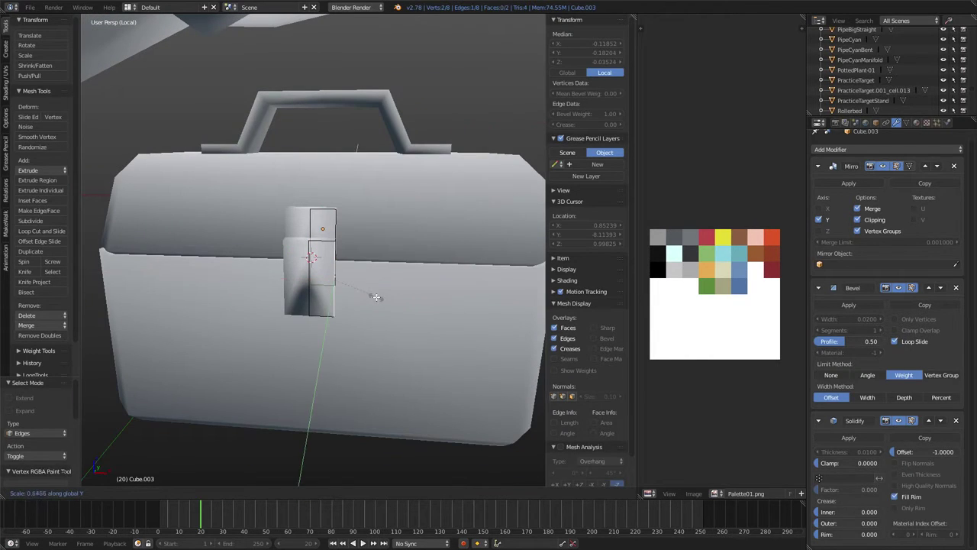
left_click(377, 297)
key("g")
left_click(402, 295)
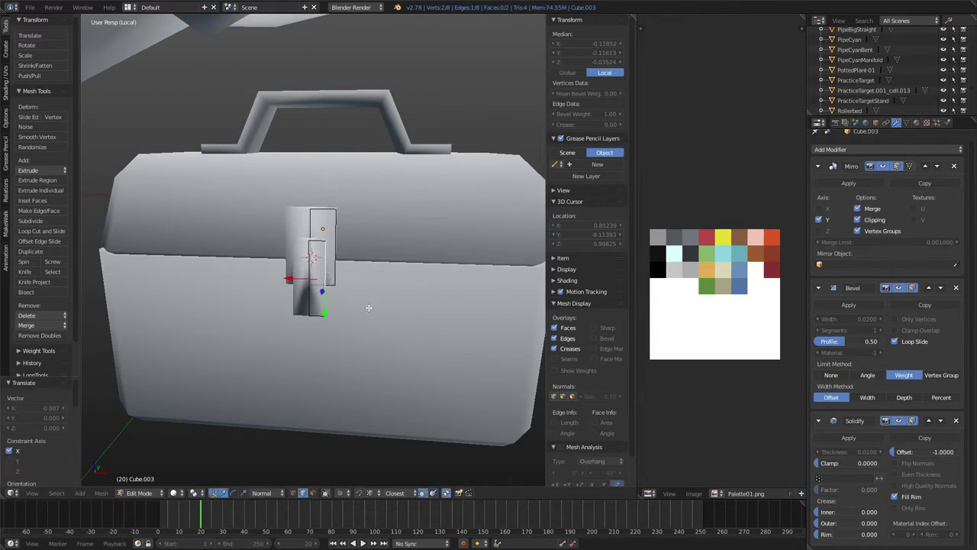
- Move the latch's bottom vertices vertically to pull its bottom into a point
right_click(320, 314)
key("g")
key("z")
left_click(339, 311)
right_click(312, 316, "shift")
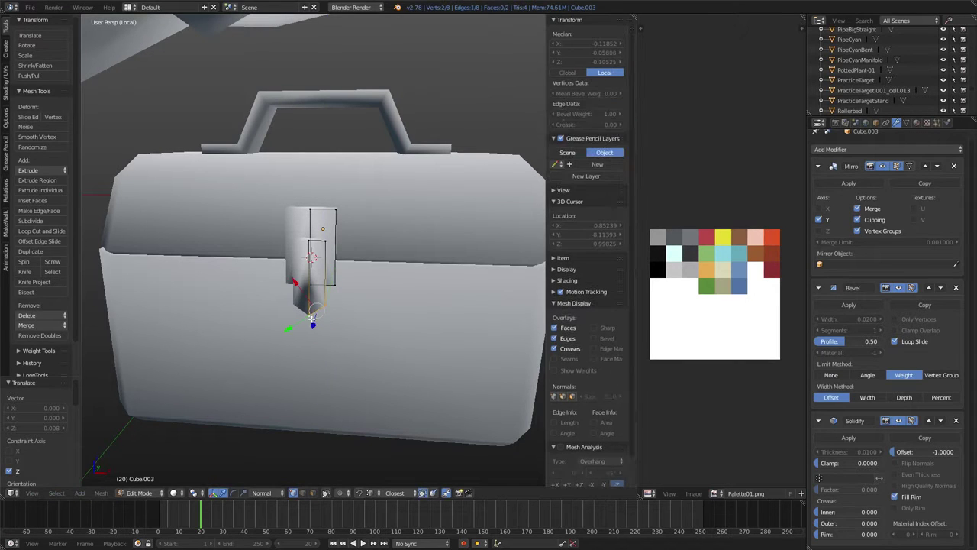
right_click(305, 313)
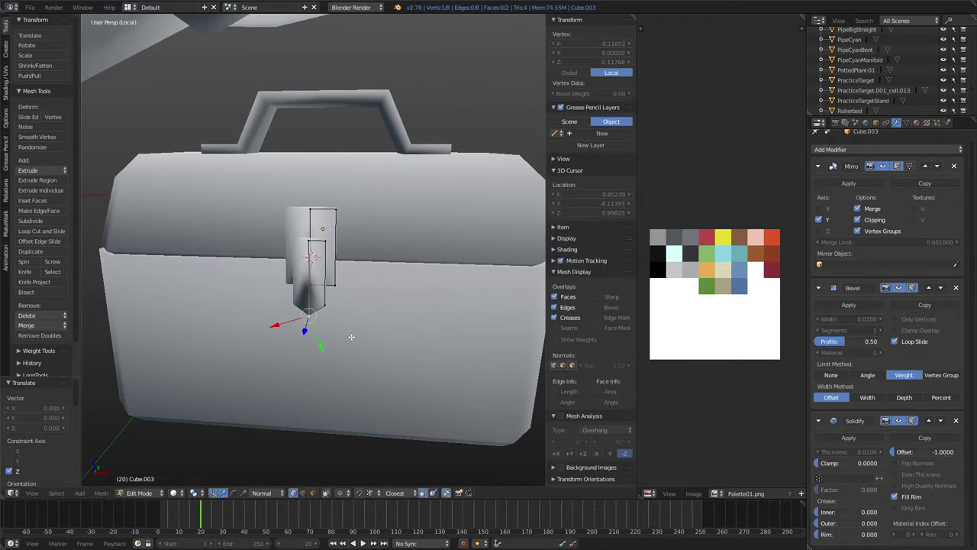
right_click(317, 314, "shift")
key("g")
key("z")
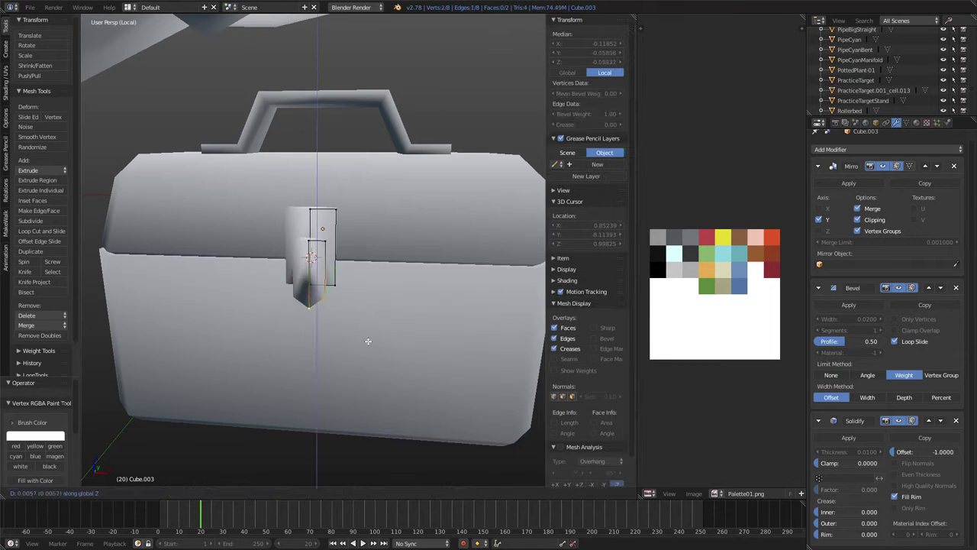
left_click(368, 336)
- Add an edge loop cut across the latch
mouse_move(368, 336)
middle_mouse_down()
mouse_move(301, 346)
mouse_move(327, 342)
middle_mouse_up()
key("2")
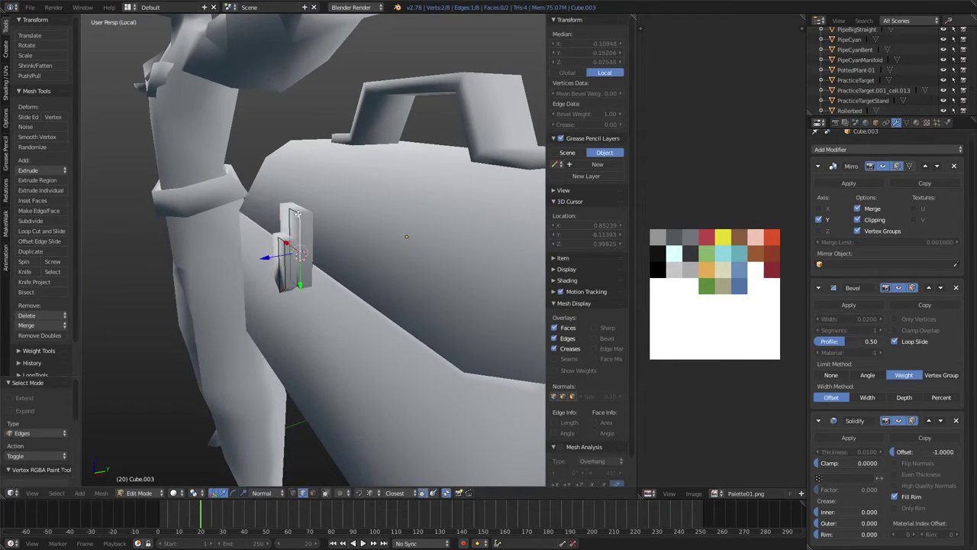
key("ctrl+r")
key("Escape")
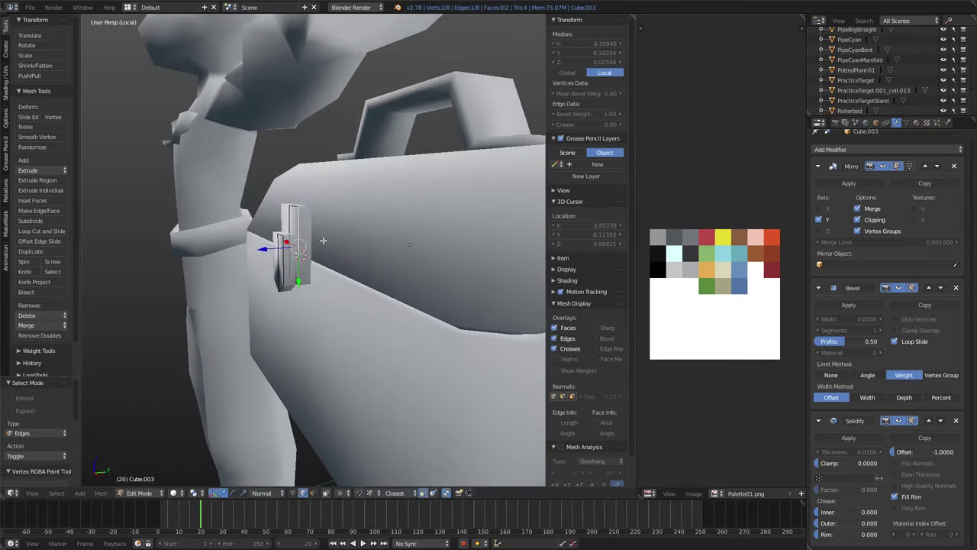
middle_click_drag(301, 256, 308, 252)
key("ctrl+r")
left_click(308, 252)
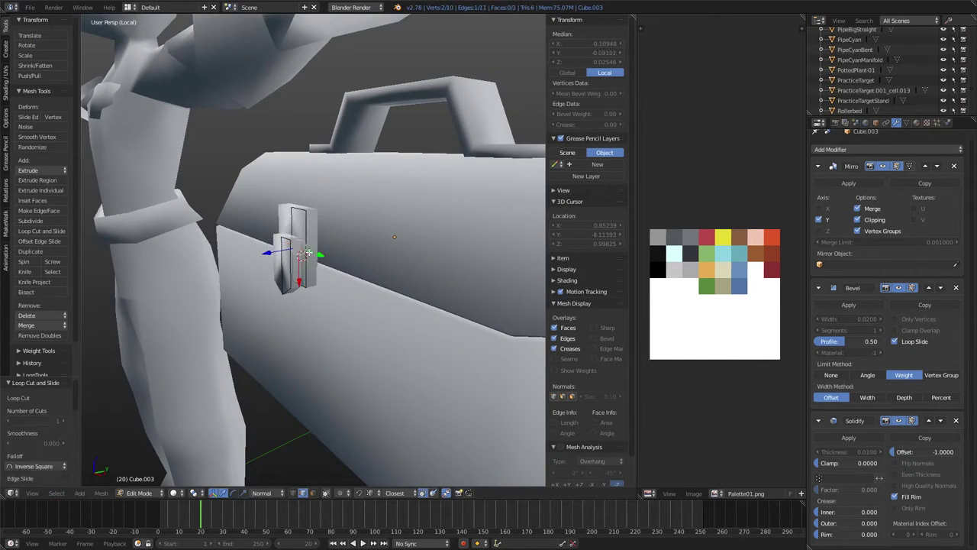
- Split the latch's lower face off as a flap and move it vertically
key("3")
left_click(313, 266)
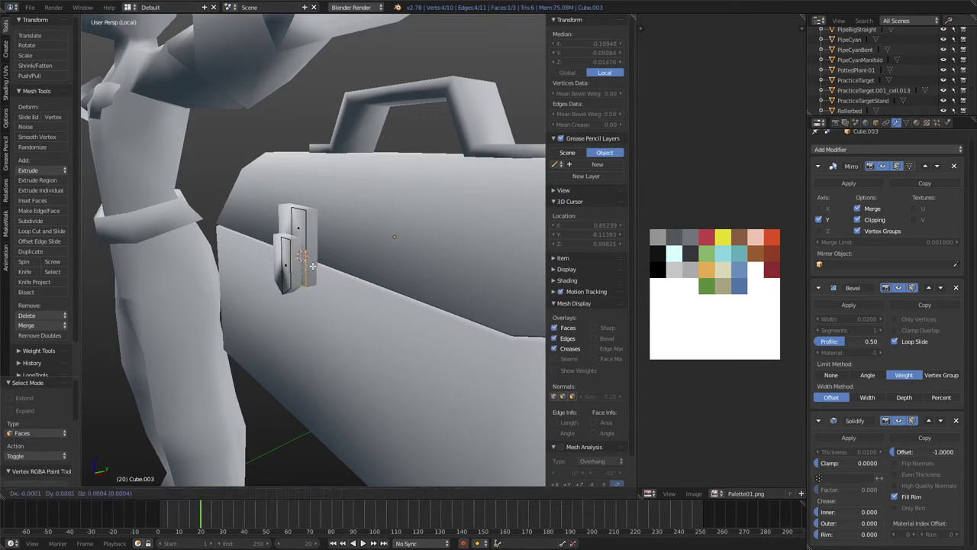
key("y")
key("g")
key("z")
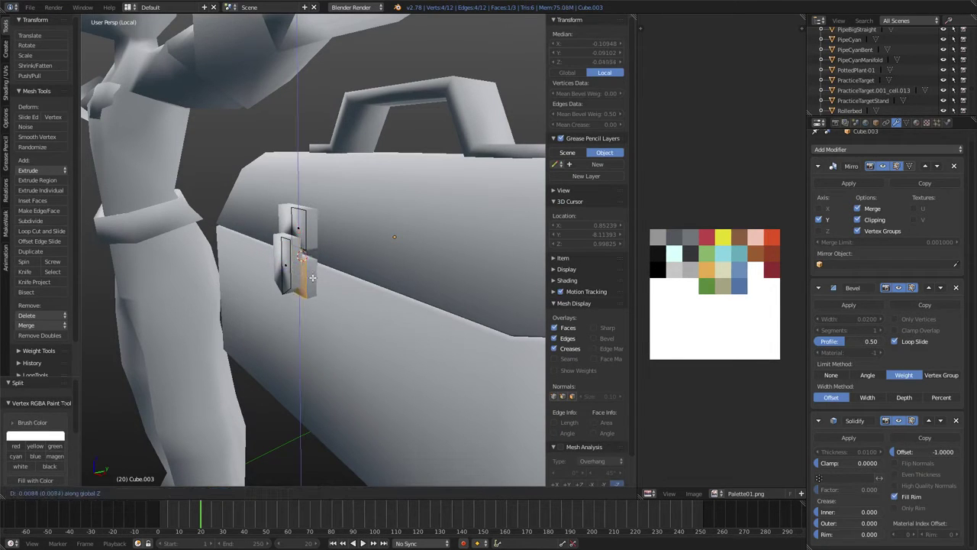
left_click(313, 264)
key("g")
key("z")
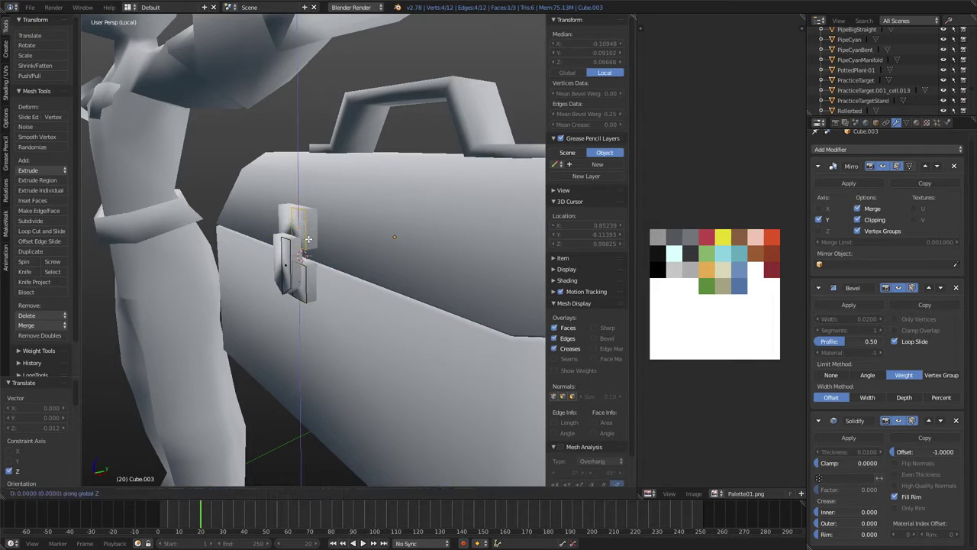
right_click(306, 250)
- Push a latch edge outward along the front-back axis
middle_click_drag(305, 249, 343, 249)
key("2")
key("g")
key("y")
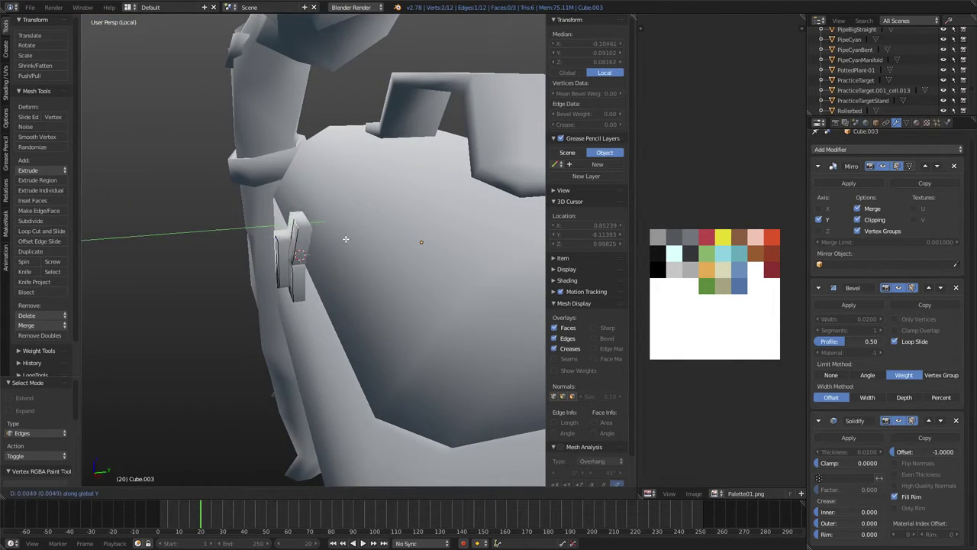
left_click(357, 234)
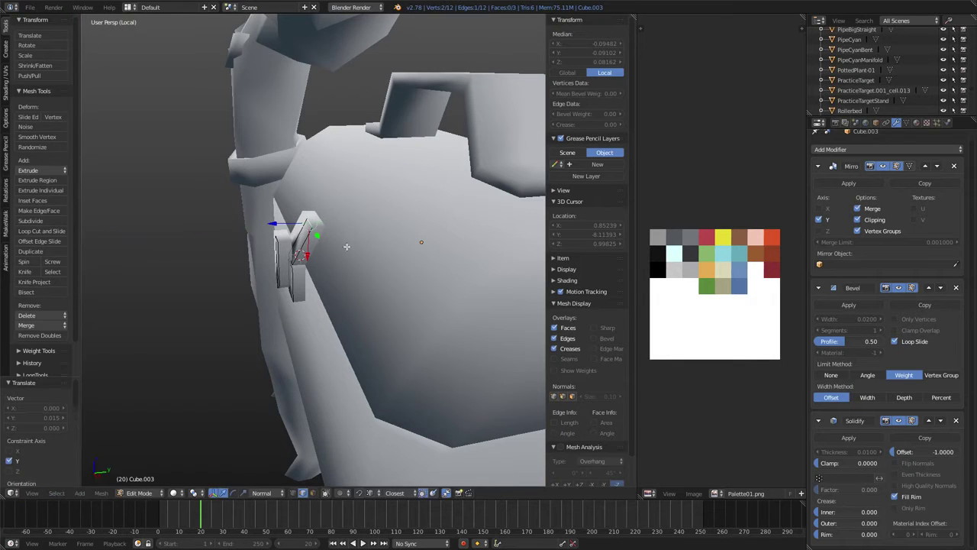
middle_click_drag(357, 234, 394, 248)
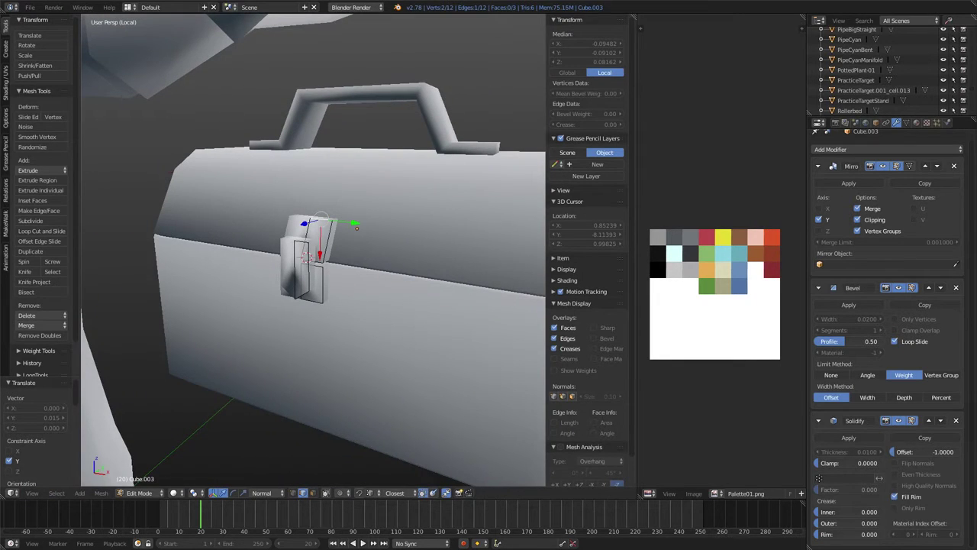
key("KP_Decimal")
middle_click_drag(388, 249, 336, 258)
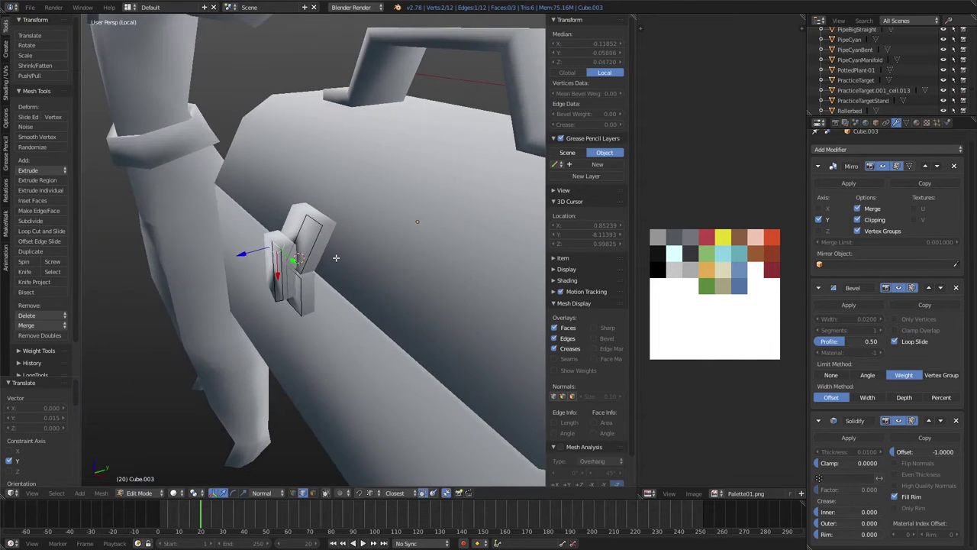
- Cut another edge loop into the latch and flatten the selection vertically
key("ctrl+r")
left_click(282, 271)
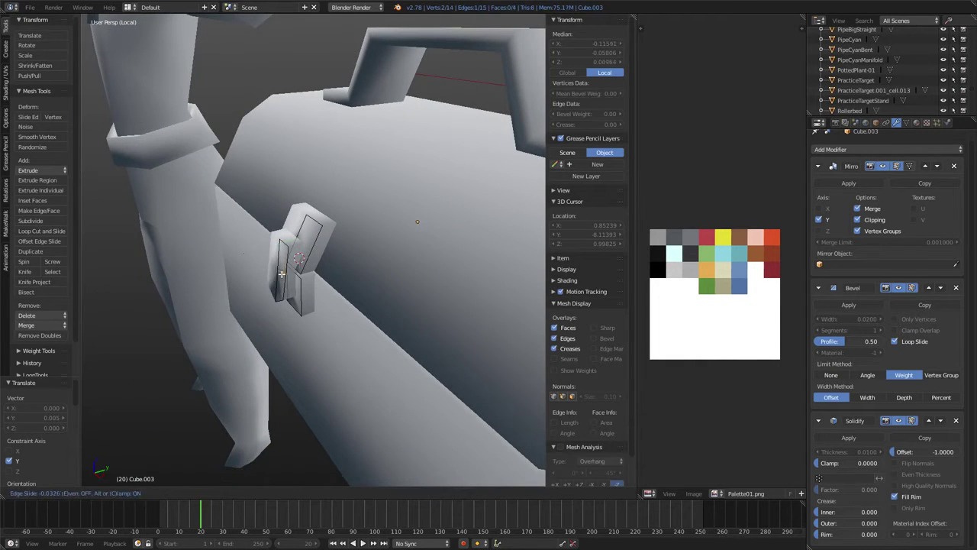
left_click(281, 273)
mouse_move(343, 266)
middle_mouse_down()
mouse_move(323, 270)
mouse_move(357, 261)
middle_mouse_up()
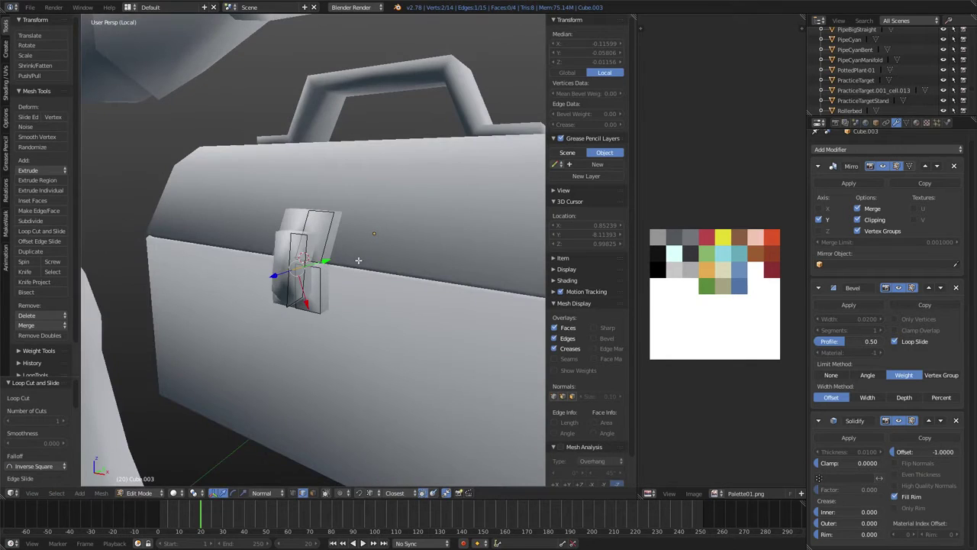
key("s")
key("z")
key("Return")
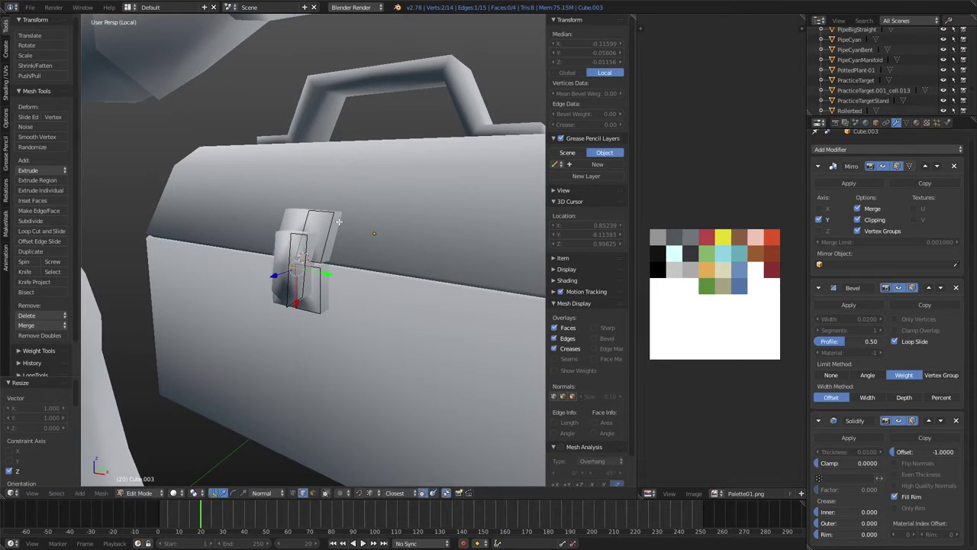
- Adjust the latch vertices front-to-back and vertically, then return to Object Mode
middle_click_drag(339, 221, 290, 232)
key("g")
left_click(264, 241)
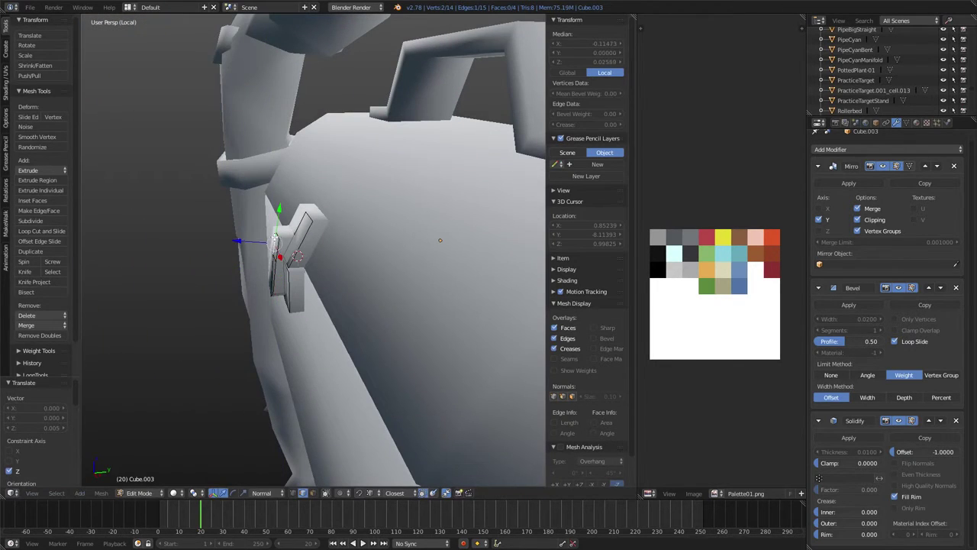
key("g")
key("y")
left_click(289, 230)
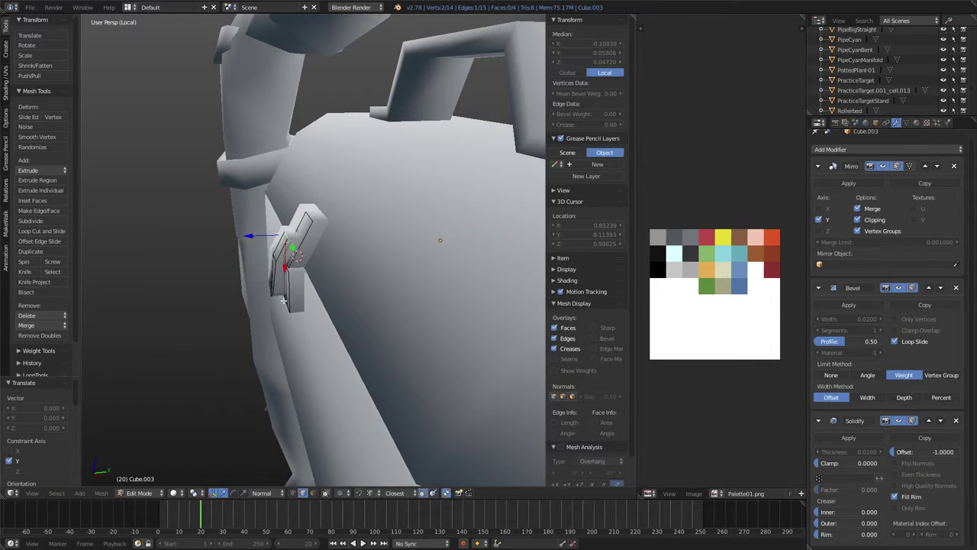
middle_click_drag(284, 301, 289, 294)
key("g")
key("z")
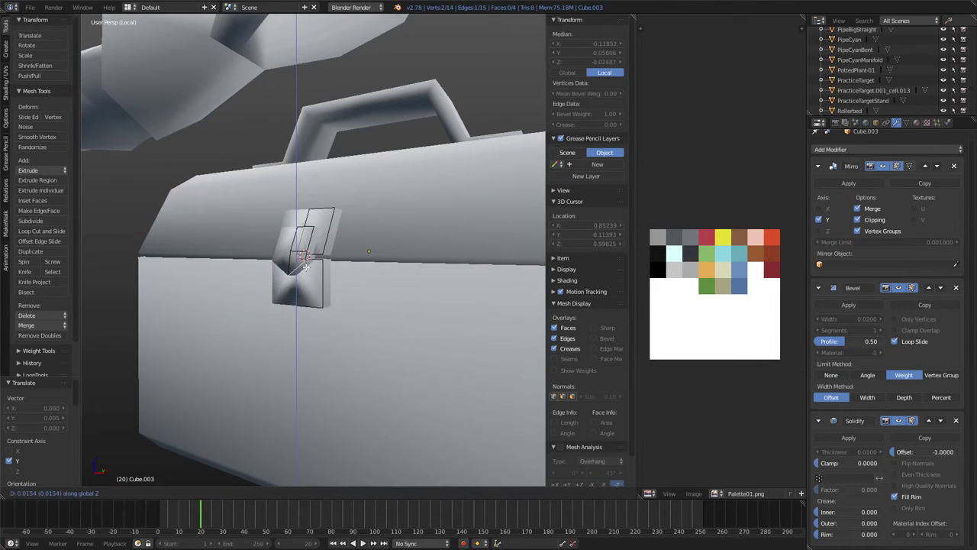
left_click(304, 264)
key("Tab")
scroll(306, 267, "down", 4)
- View the toolbox front and open the main case in Edit Mode
scroll(320, 307, "up", 2)
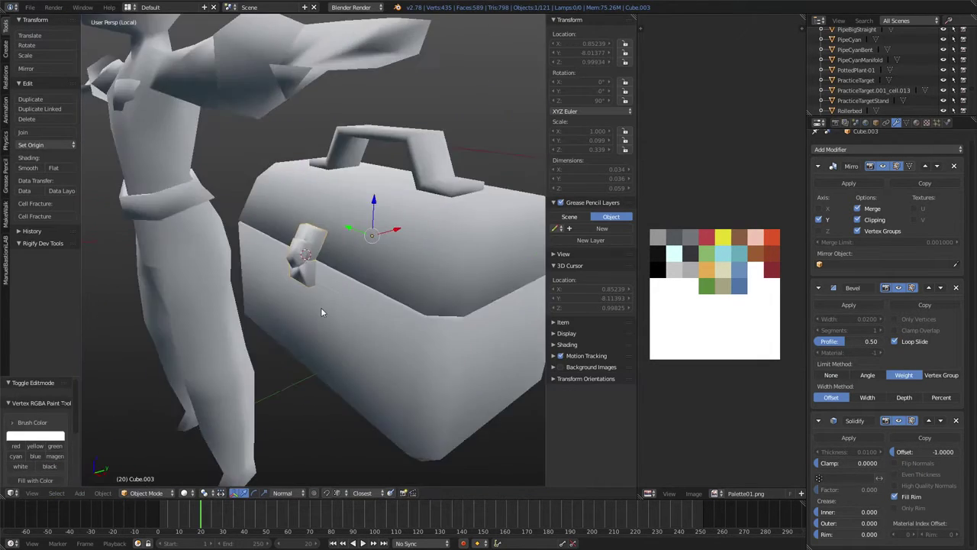
scroll(321, 307, "down", 3)
scroll(362, 303, "down", 2)
middle_click_drag(361, 303, 373, 282)
scroll(386, 318, "up", 4)
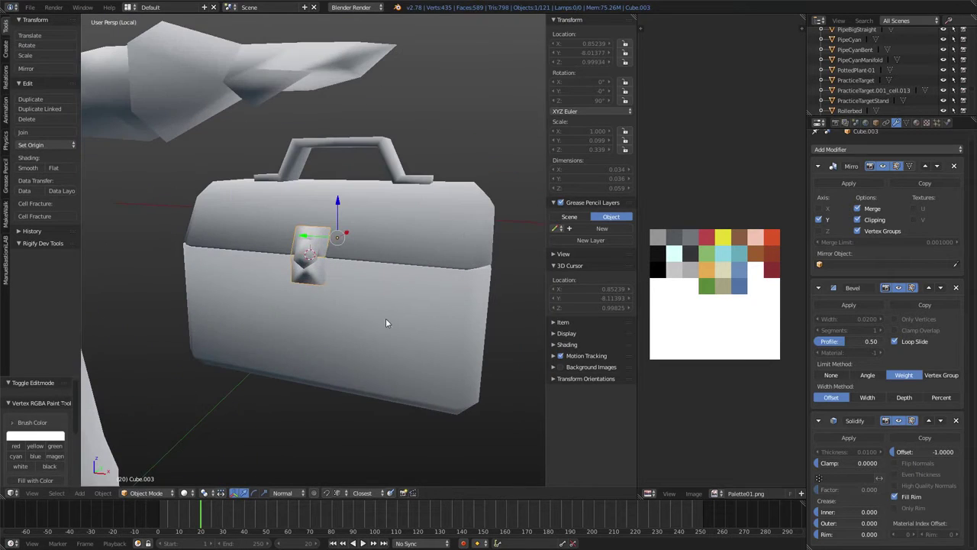
scroll(386, 321, "up", 2)
scroll(344, 279, "down", 2)
right_click(412, 238)
middle_click_drag(413, 238, 355, 309)
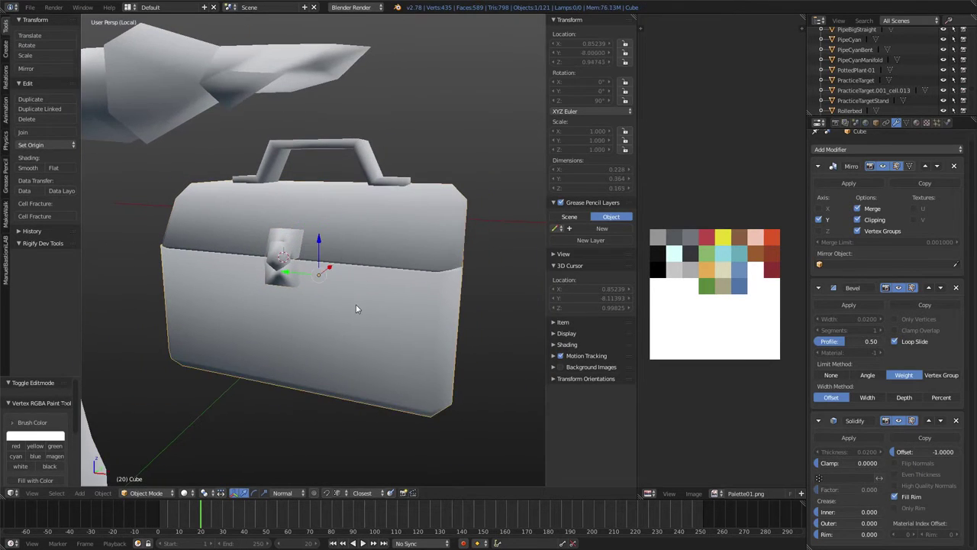
key("Tab")
- Reset the right front face's UVs and scale them to zero
right_click(365, 306)
key("u")
left_click(365, 299)
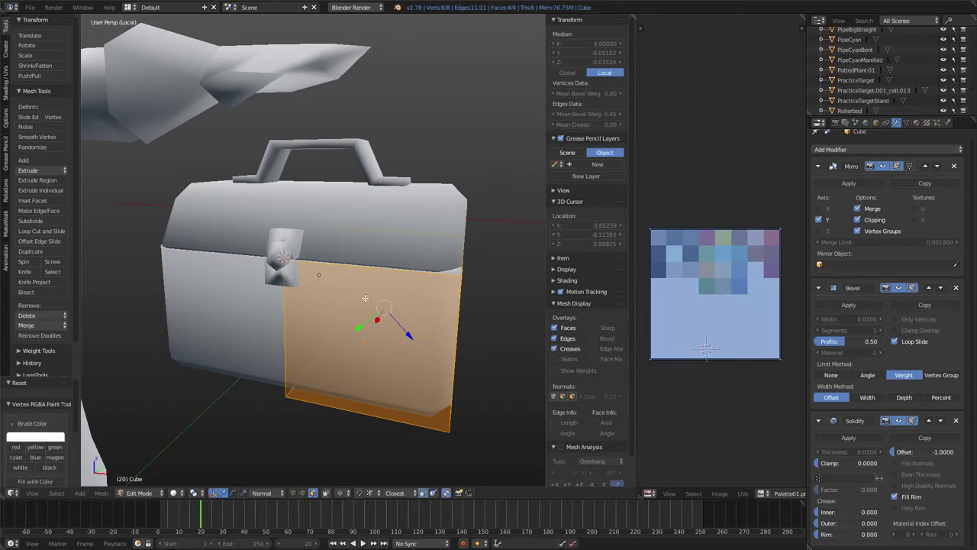
type("s0")
key("Return")
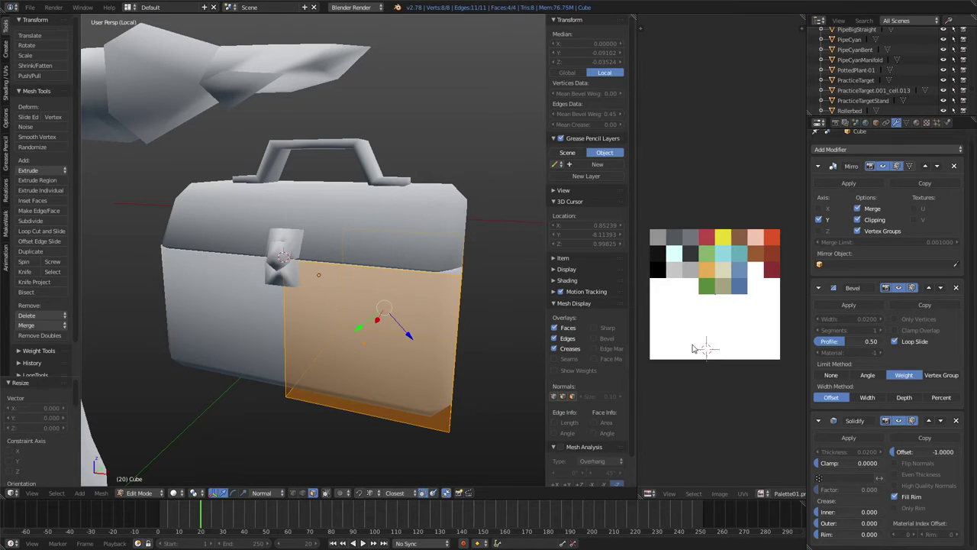
- Collapse the lid's top-face UVs onto a palette colour, then select the handle
key("Tab")
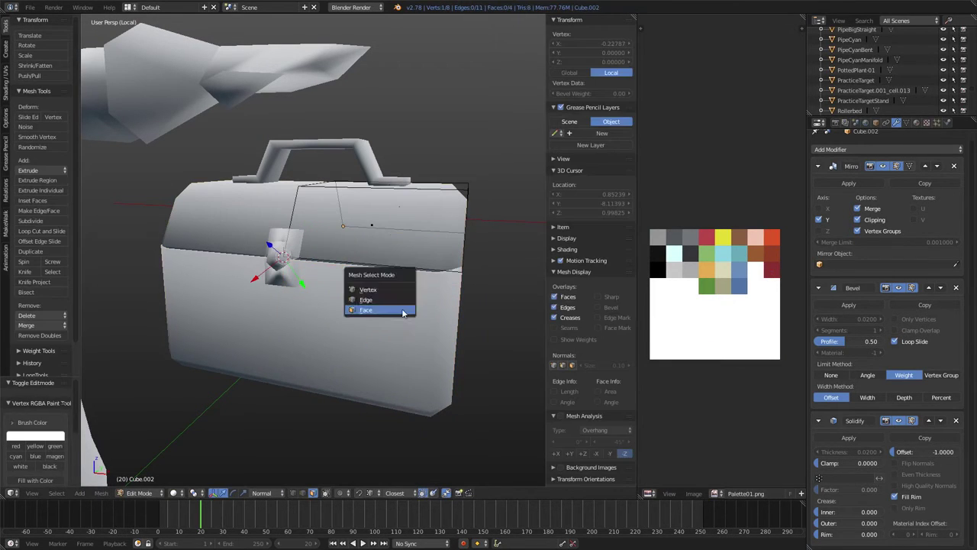
left_click(402, 309)
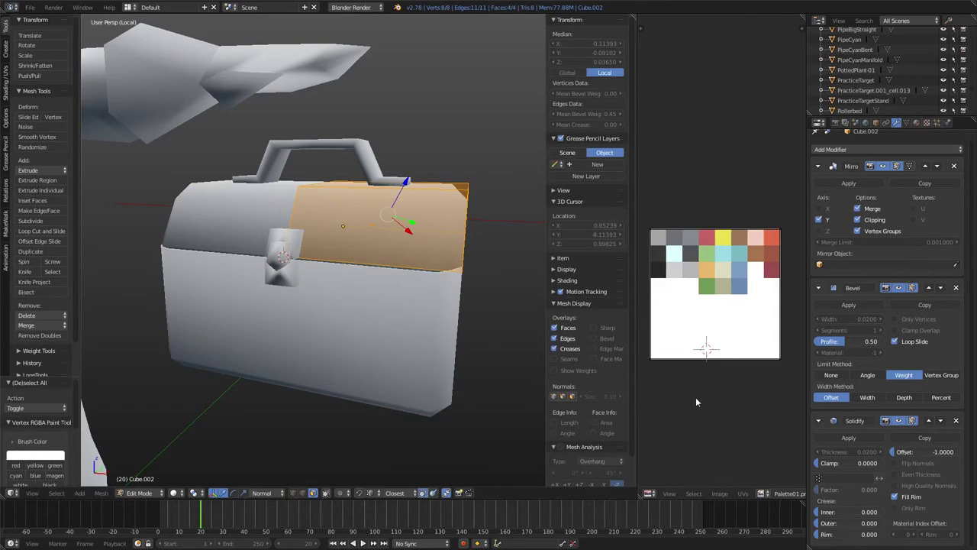
type("s0")
key("Return")
left_click(762, 493)
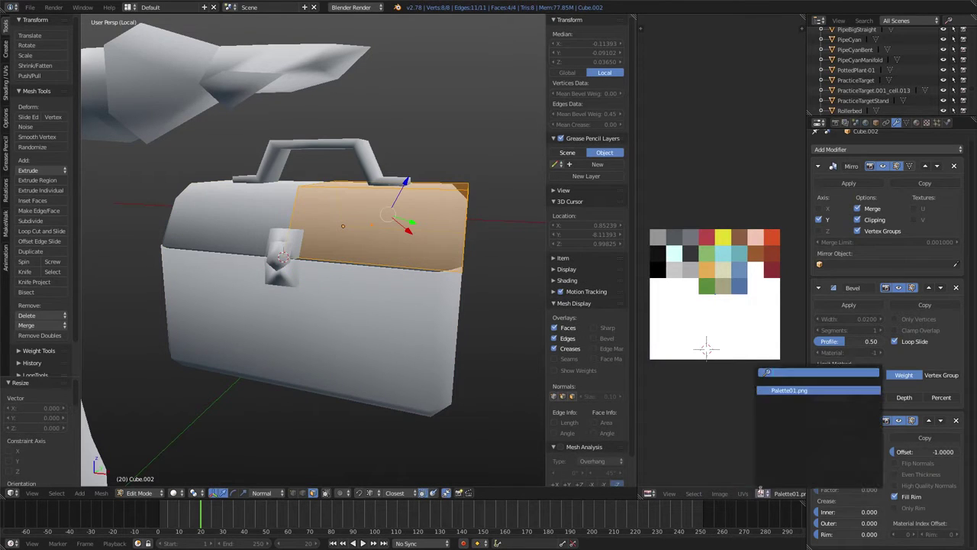
left_click(787, 391)
key("g")
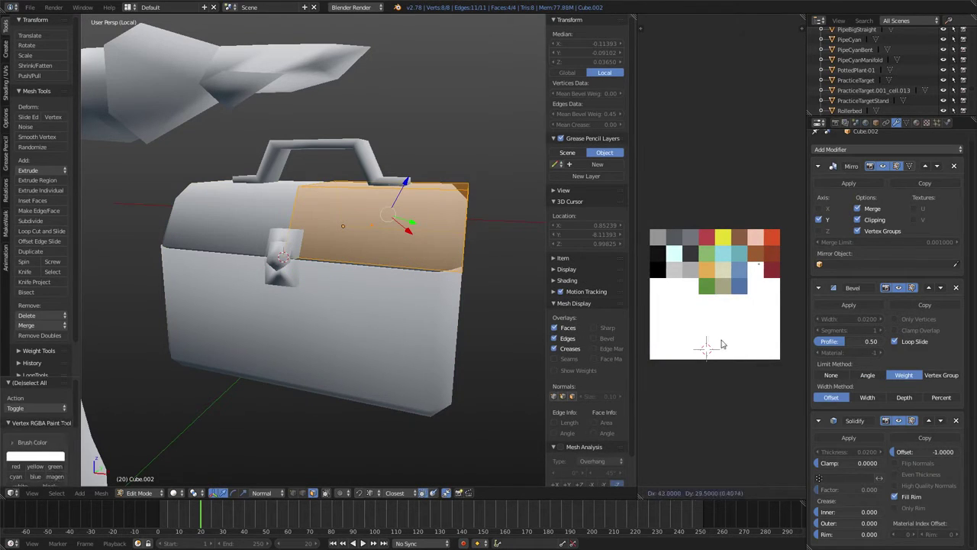
left_click(679, 355)
key("Tab")
right_click(345, 122)
- Bevel an edge of the handle in Edit Mode
key("Tab")
key("ctrl+Tab")
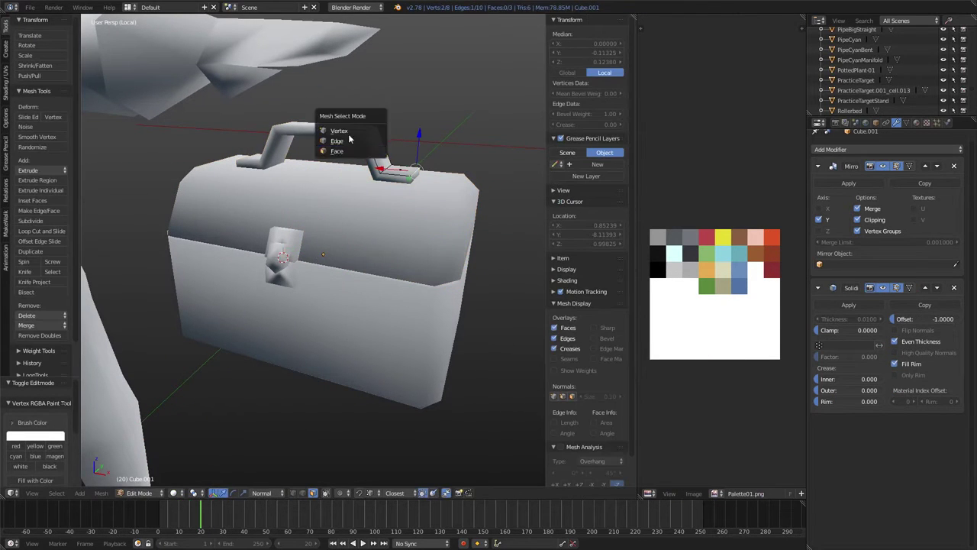
left_click(345, 122)
key("ctrl+Tab")
left_click(345, 122)
mouse_move(345, 122)
middle_mouse_down()
mouse_move(387, 250)
mouse_move(428, 229)
mouse_move(417, 225)
middle_mouse_up()
key("ctrl+b")
left_click(430, 222)
- Unwrap the handle, scale its UVs to zero and place them on a palette colour
key("a")
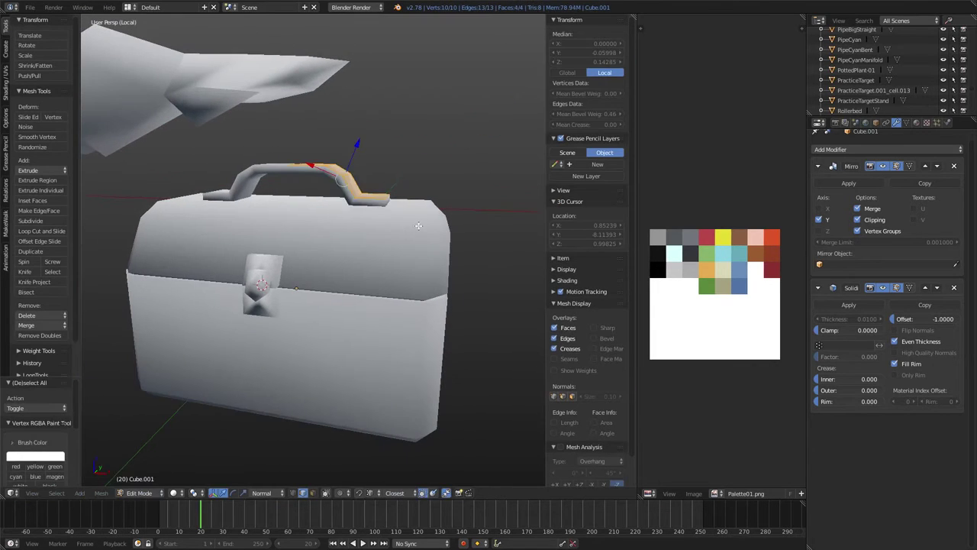
key("u")
left_click(415, 225)
key("a")
key("s")
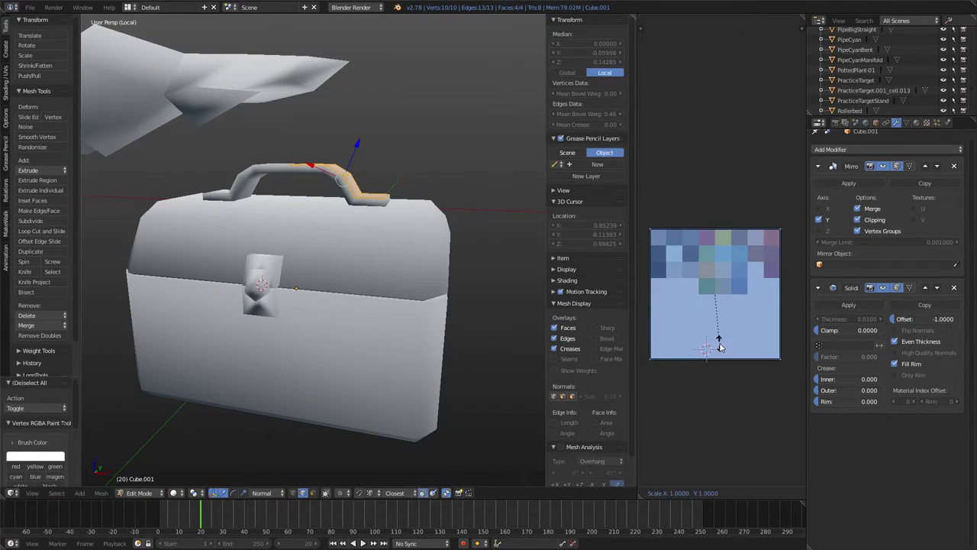
key("0")
key("Return")
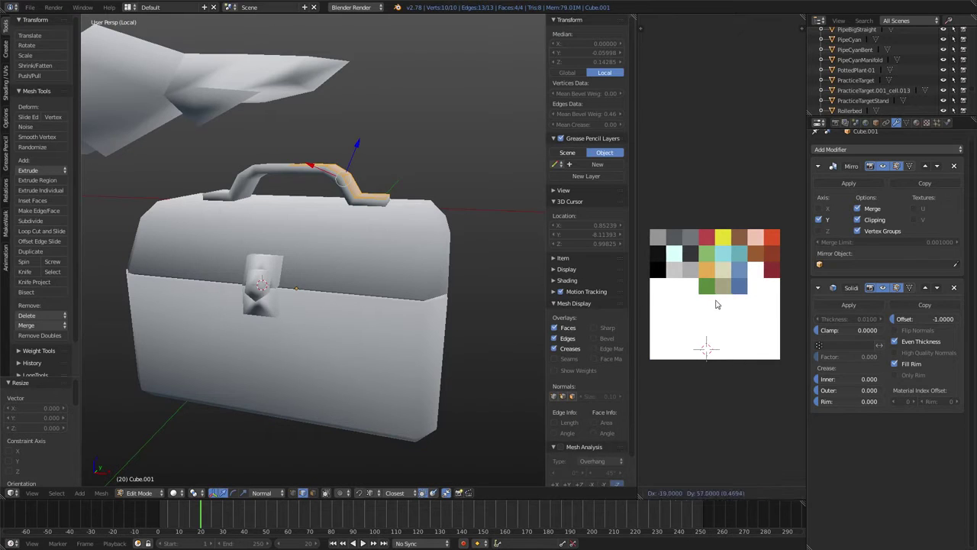
left_click(716, 304)
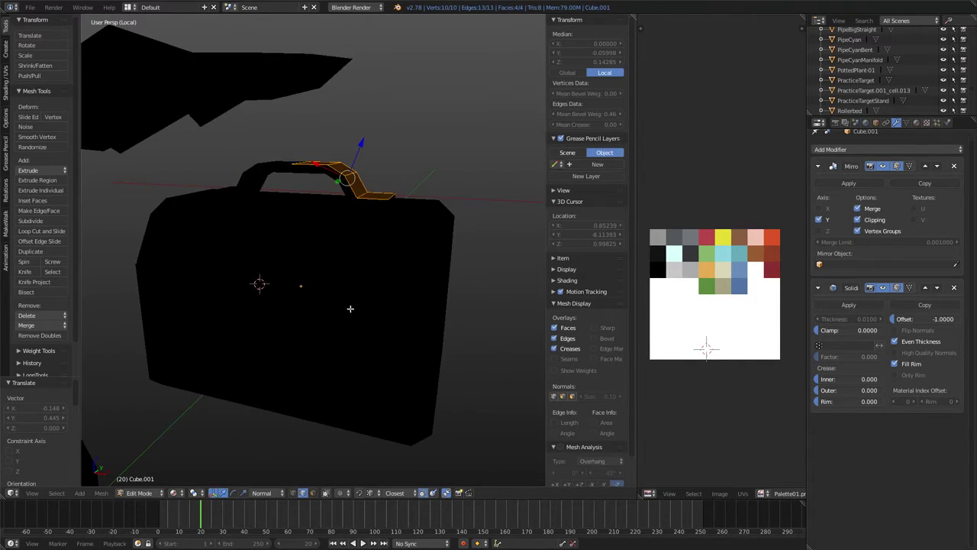
- Change the viewport shading and open the latch's mesh for editing
key("z")
key("z")
key("ctrl+Tab")
left_click(263, 277)
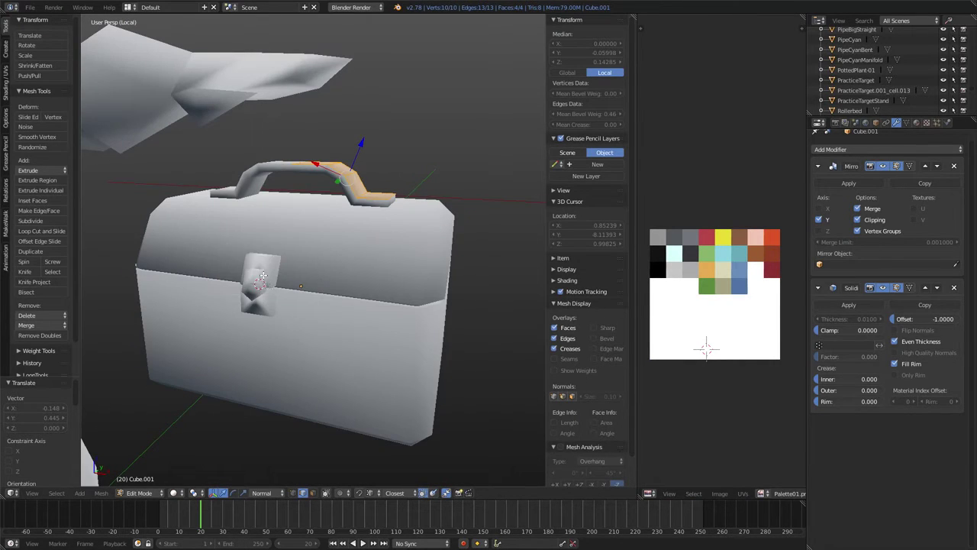
key("Tab")
right_click(262, 276)
key("Tab")
- Shrink the latch's UVs onto a palette colour and return to Object Mode
middle_click_drag(295, 277, 295, 280)
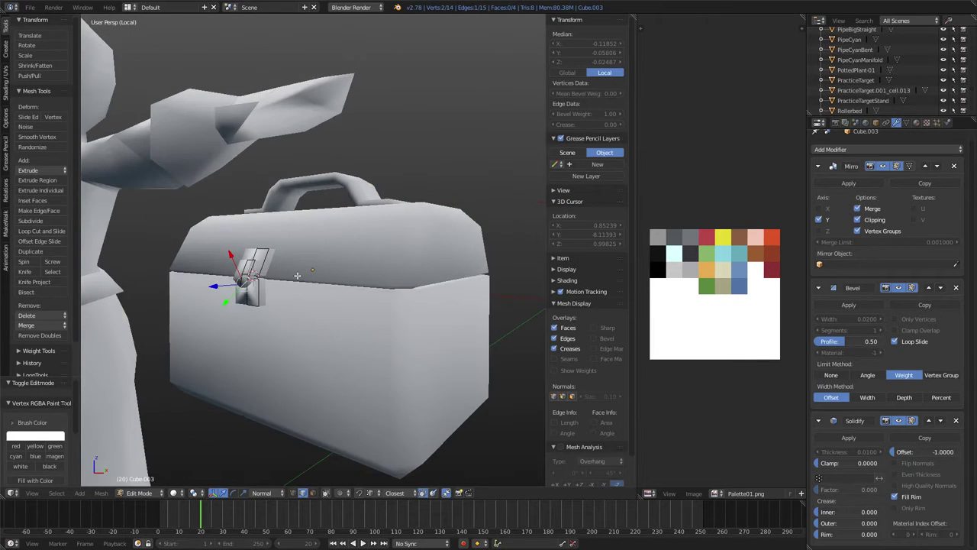
key("a")
key("ctrl+Tab")
left_click(295, 281)
key("a")
key("a")
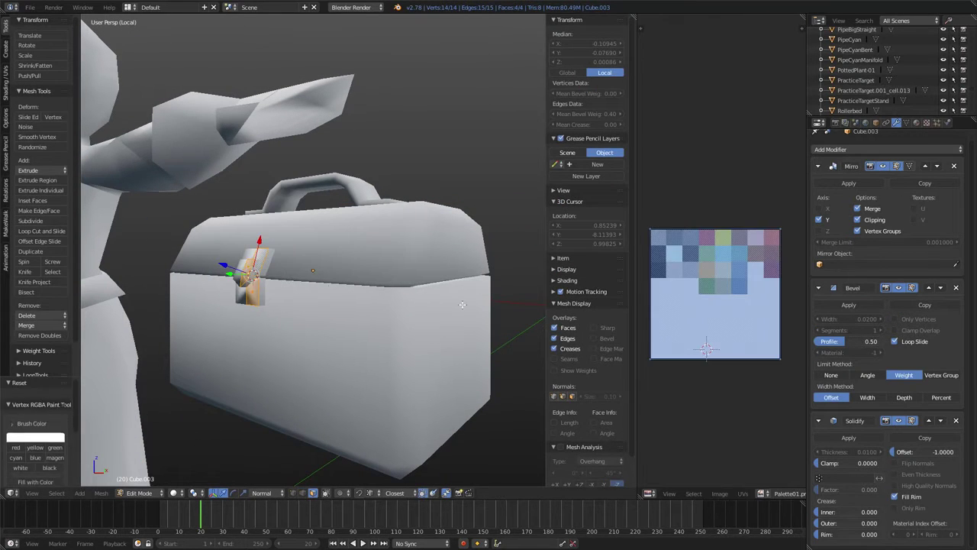
left_click(709, 351)
key("g")
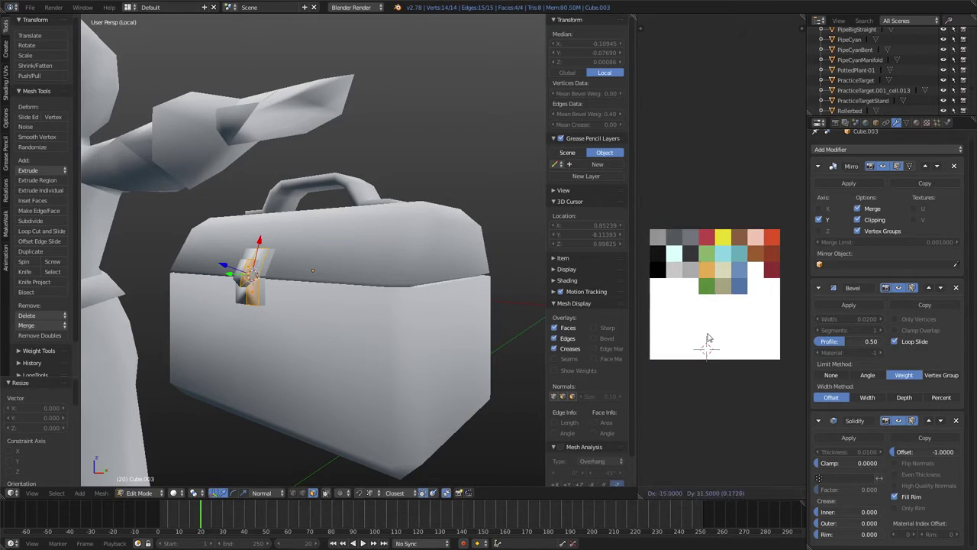
left_click(705, 322)
middle_click_drag(305, 328, 359, 279)
key("Tab")
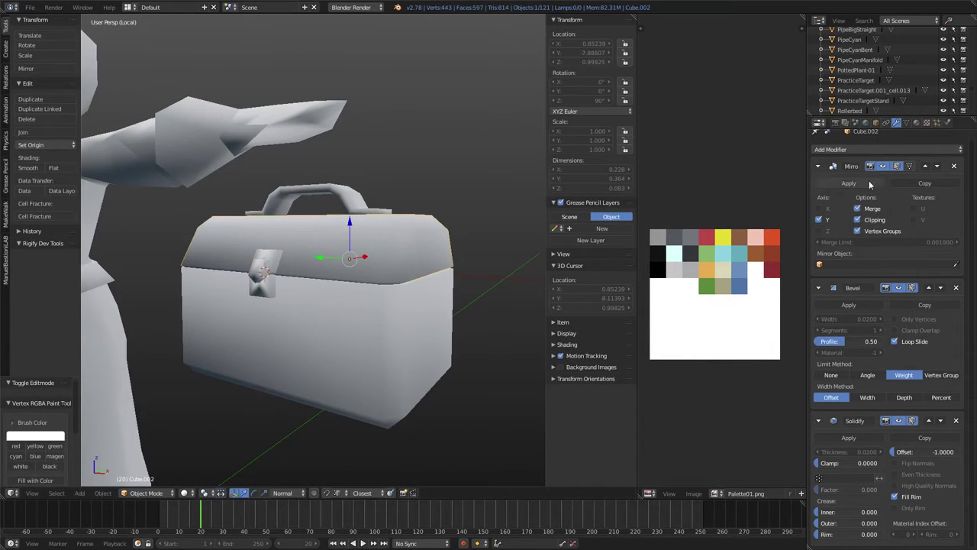
- Apply the Mirror, Bevel and Solidify modifiers on the lid, handle and box body
left_click(869, 182)
left_click(869, 181)
left_click(869, 182)
left_click(832, 180)
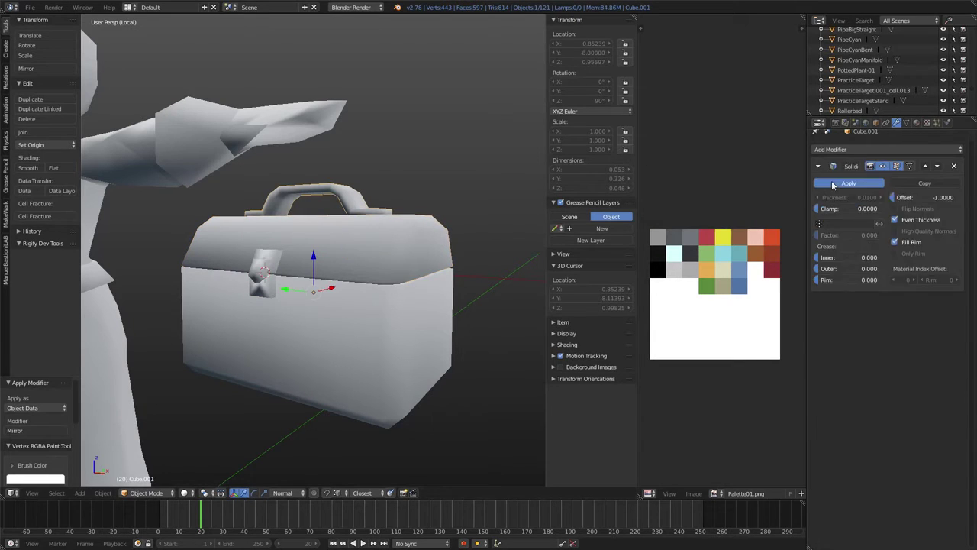
left_click(831, 180)
right_click(379, 326)
left_click(855, 183)
left_click(855, 183)
left_click(855, 183)
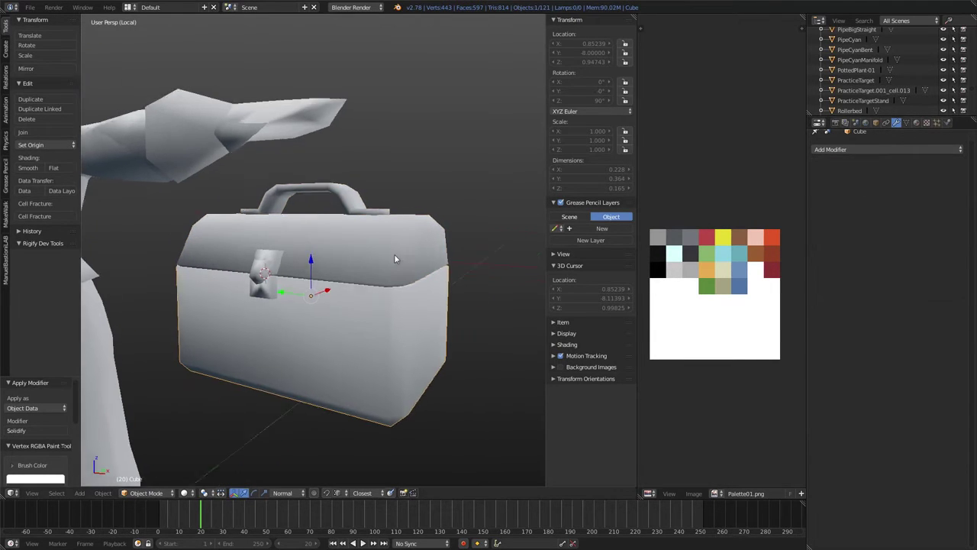
- Join the handle Cube.001 into the lid Cube.002 with Ctrl+J
middle_click_drag(394, 254, 385, 267)
right_click(353, 208, "alt")
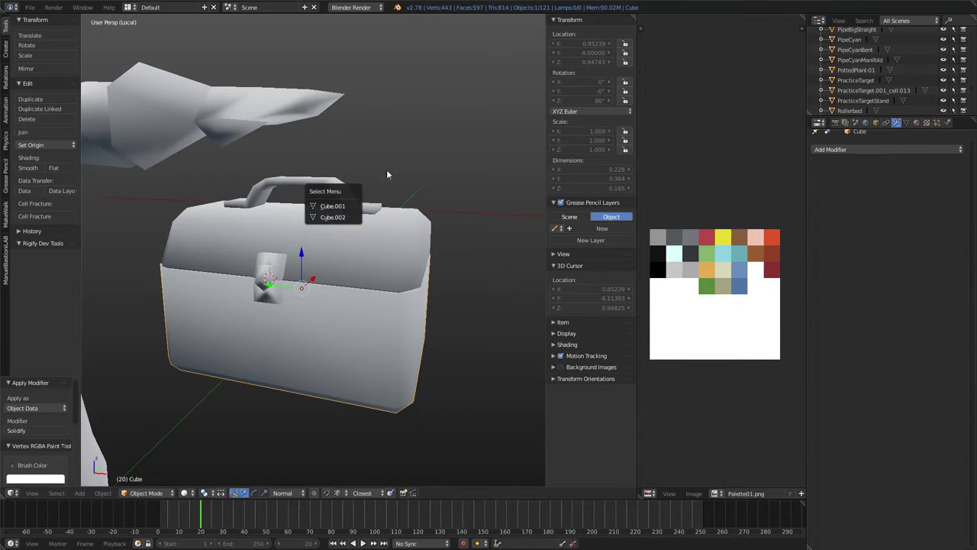
left_click(336, 206)
key("ctrl+j")
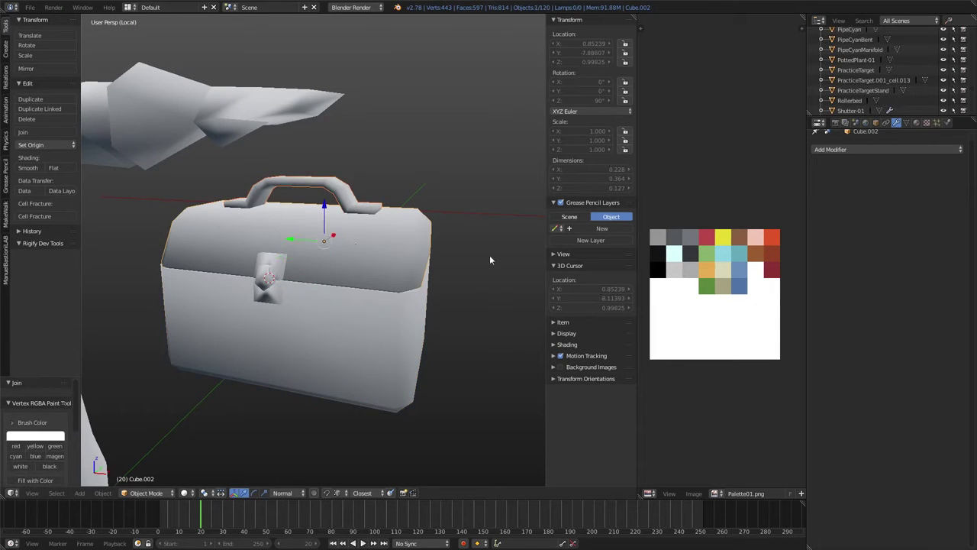
- Test-rotate the lid about X, cancel the rotation, and select the latch
mouse_move(491, 257)
middle_mouse_down()
mouse_move(519, 274)
mouse_move(486, 308)
middle_mouse_up()
key("r")
key("x")
key("Escape")
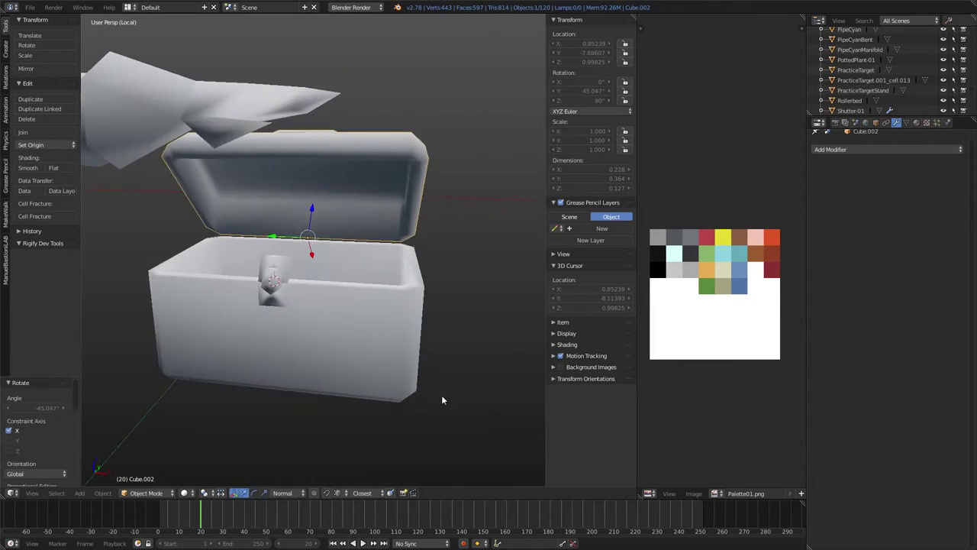
right_click(275, 264)
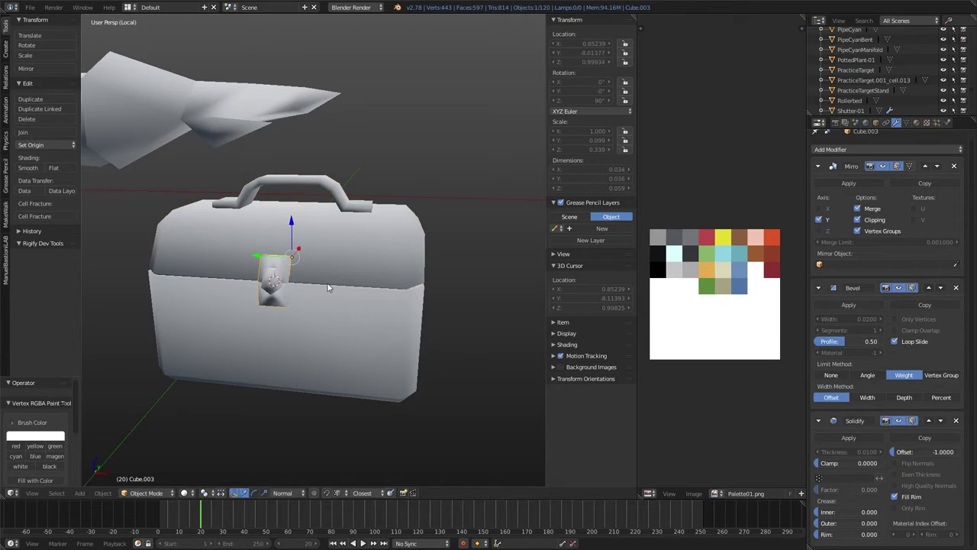
- Apply the latch's modifiers and zoom in on its mesh in Edit Mode
left_click(872, 184)
left_click(872, 183)
left_click(872, 183)
key("Tab")
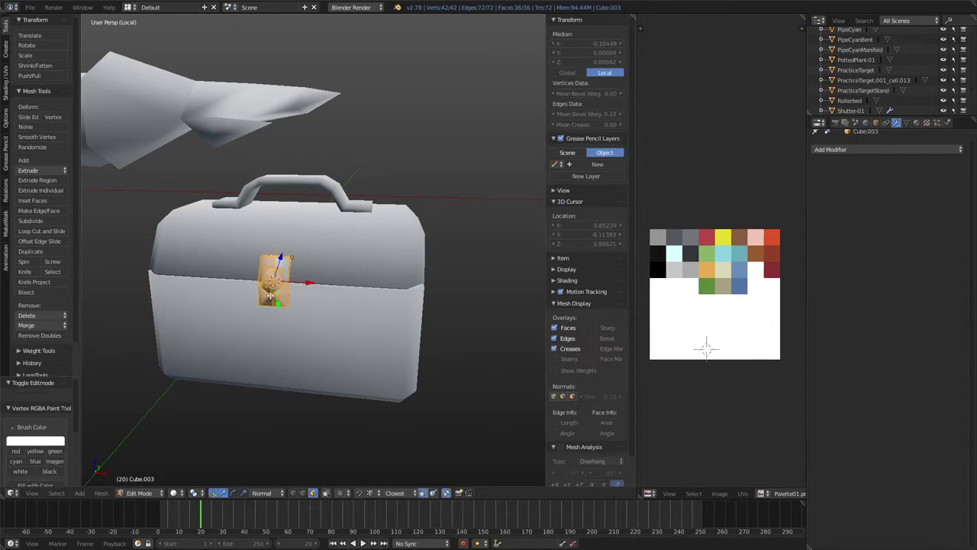
scroll(274, 288, "up", 1)
middle_click_drag(281, 279, 263, 267)
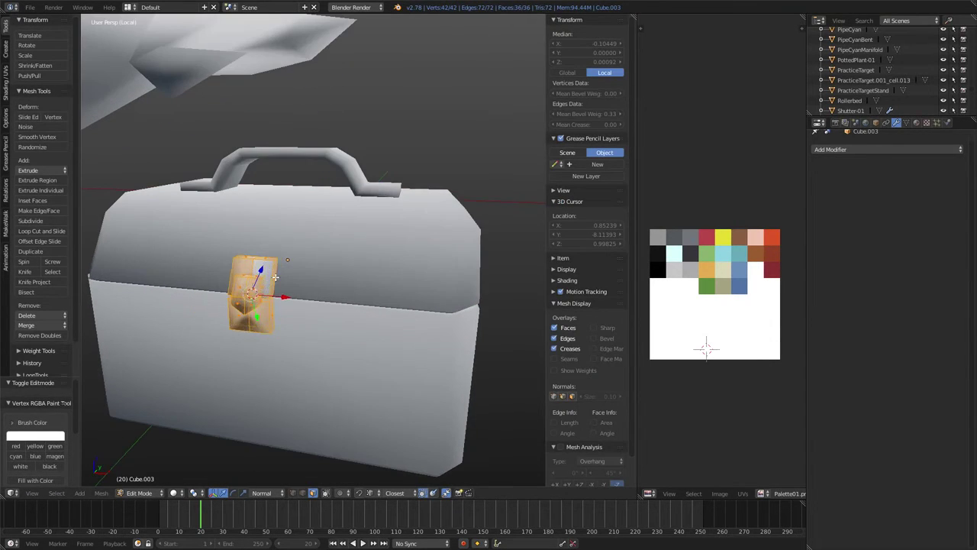
- Dissolve the selected edges on the latch, leaving its lower flap a V-shaped tip
key("a")
key("2")
scroll(334, 264, "up", 2)
key("a")
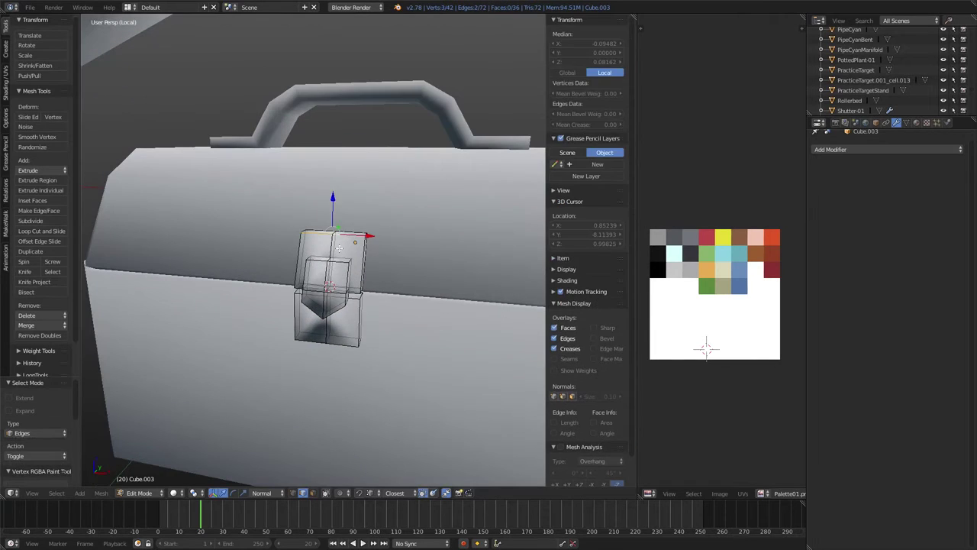
right_click(326, 332, "shift")
key("x")
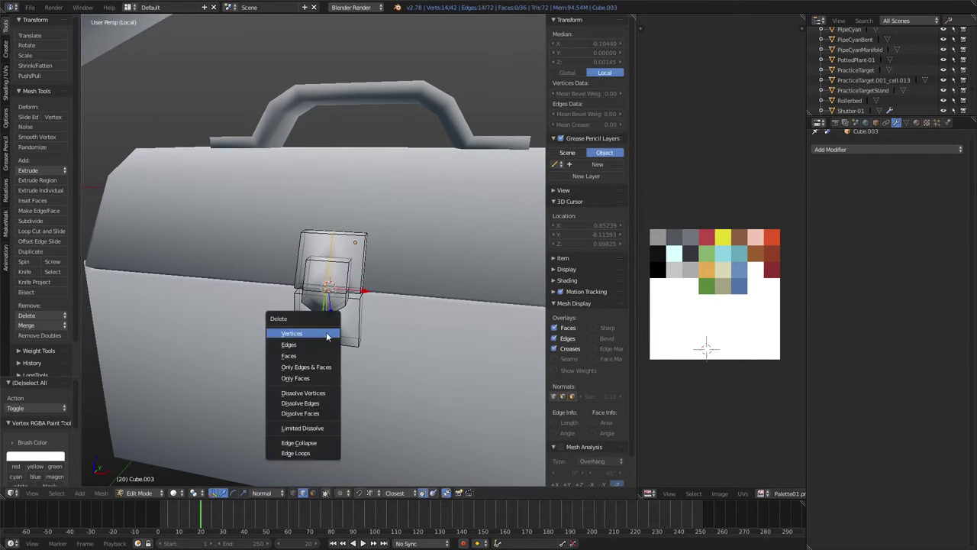
left_click(320, 403)
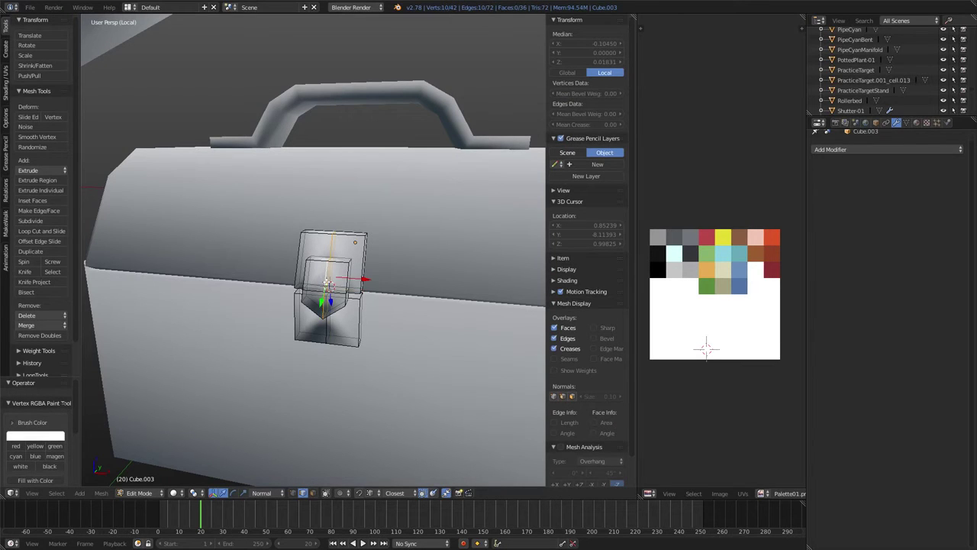
key("Tab")
- Select the lid with its handle and briefly inspect its mesh in Edit Mode
middle_click_drag(327, 284, 379, 281)
right_click(380, 281)
key("Tab")
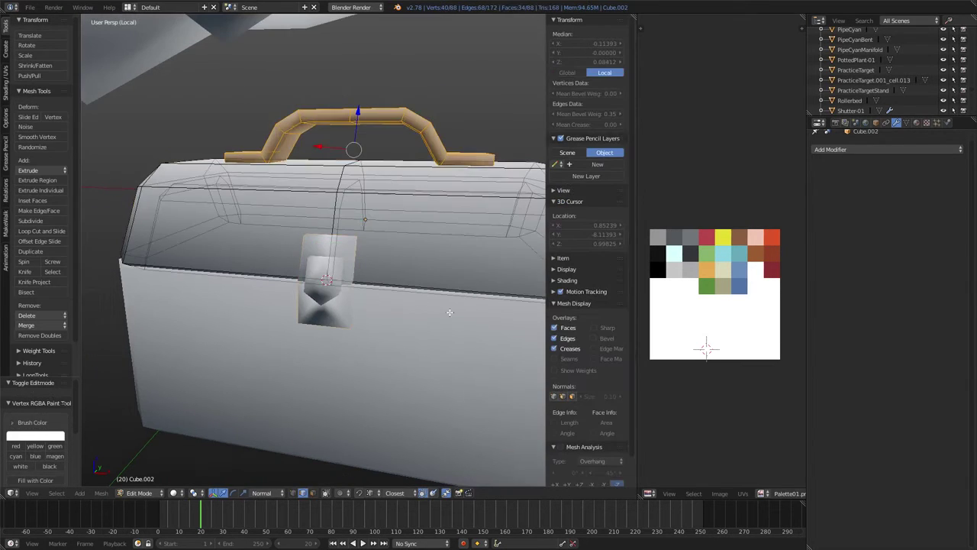
right_click(352, 260)
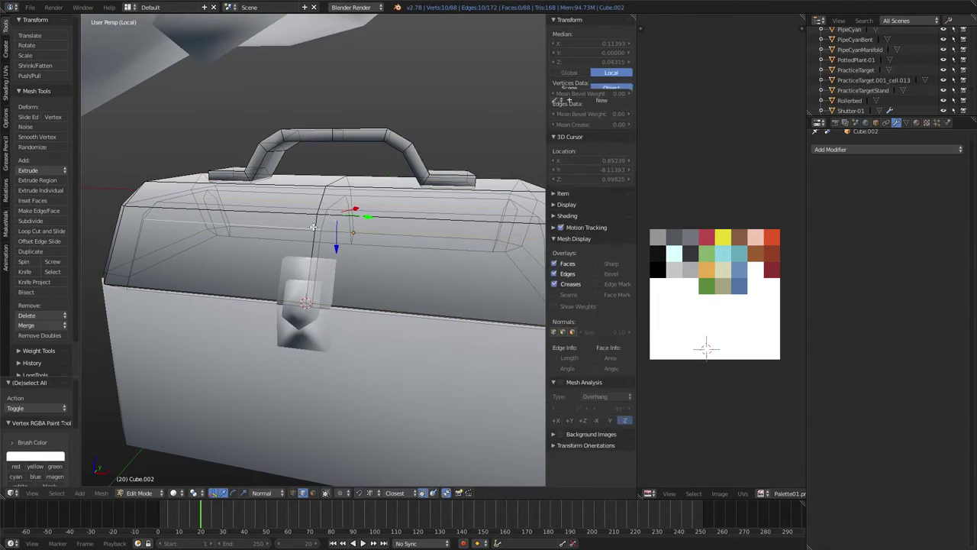
key("a")
key("x")
key("Tab")
- Check the box body mesh in Edit Mode, then reselect the latch
right_click(357, 379)
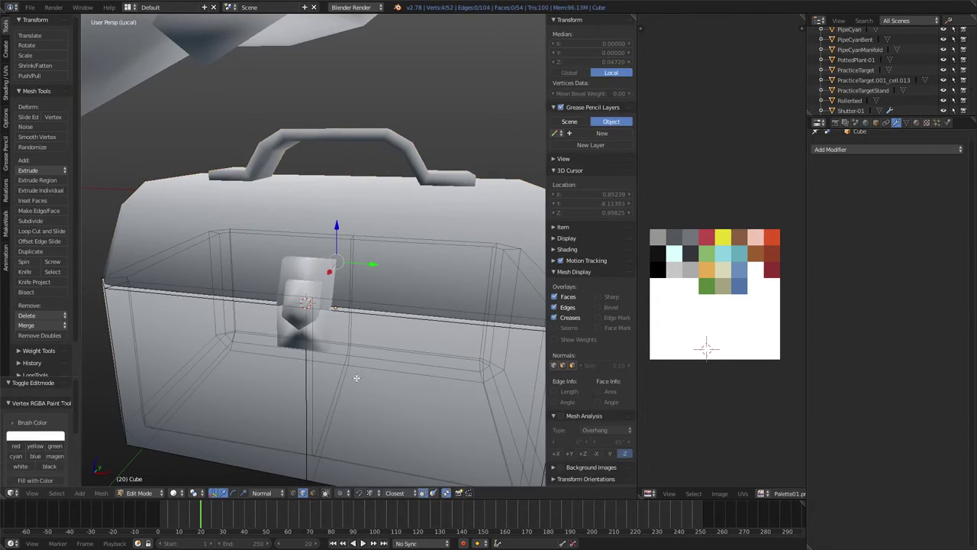
key("Tab")
key("x")
key("Escape")
key("Tab")
right_click(305, 305)
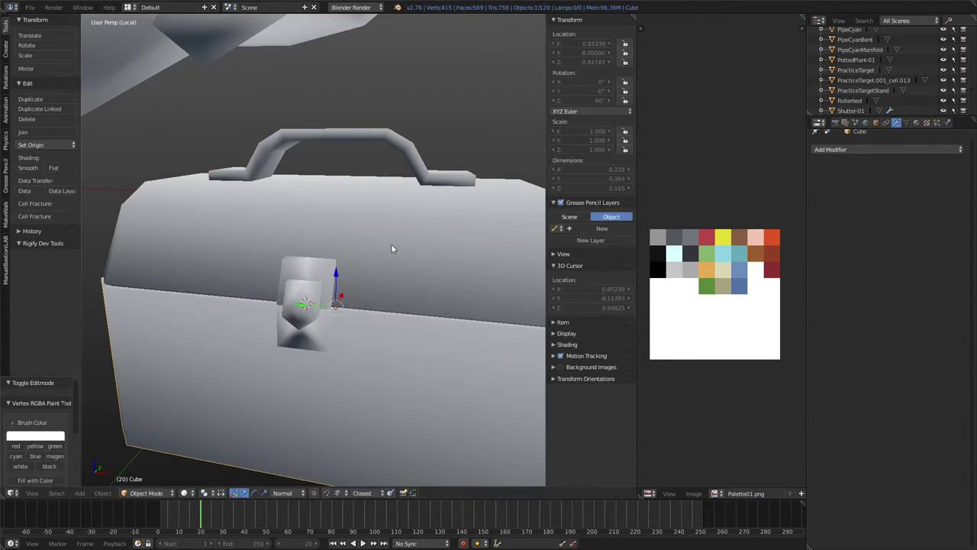
middle_click_drag(391, 243, 316, 282)
middle_click_drag(347, 249, 358, 300)
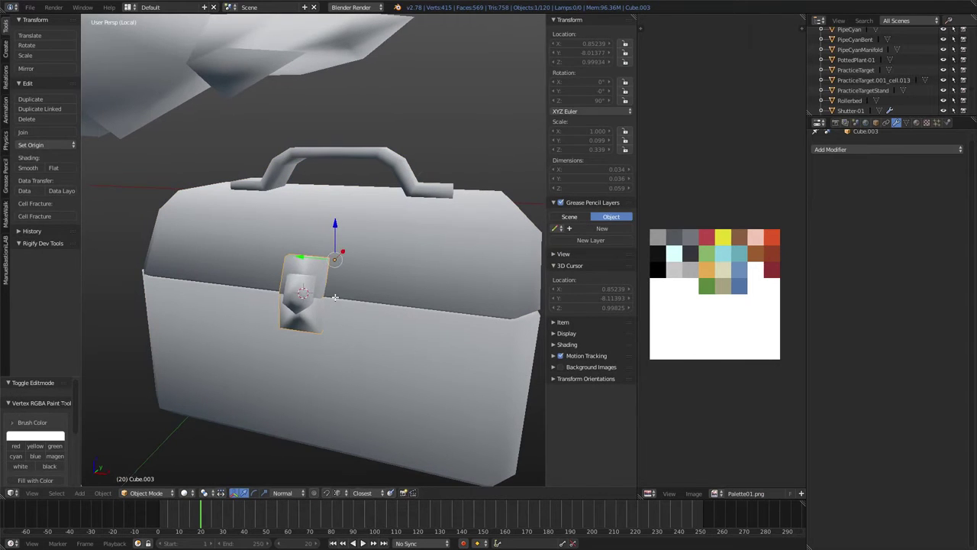
- Separate the latch geometry into its own object
key("Tab")
key("a")
key("p")
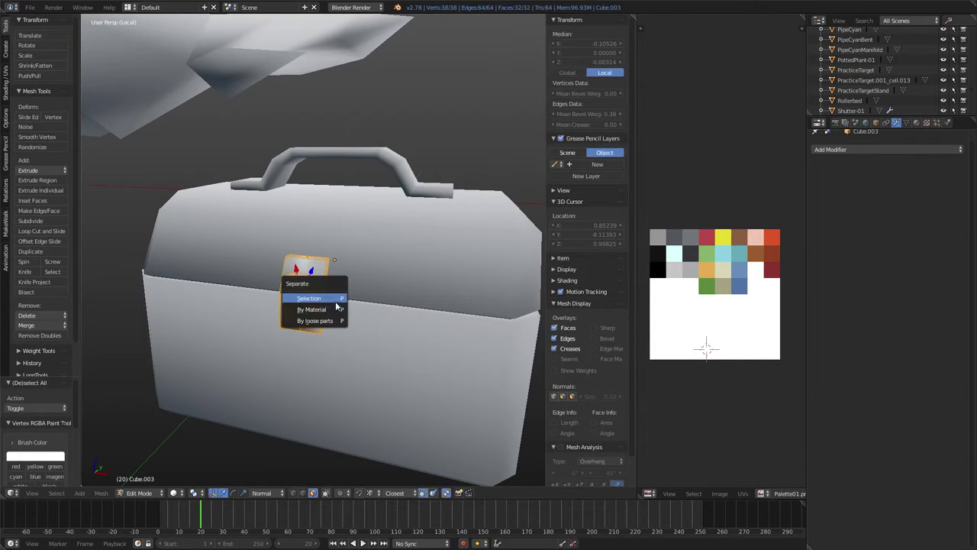
left_click(336, 299)
key("Tab")
- Join the separated latch into the lid object
right_click(357, 240, "shift")
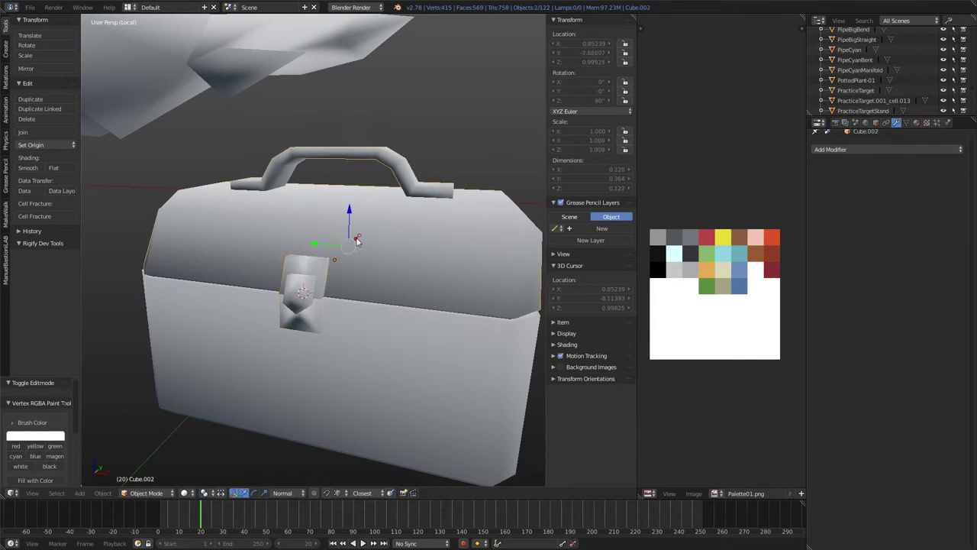
right_click(314, 323, "shift")
key("ctrl+j")
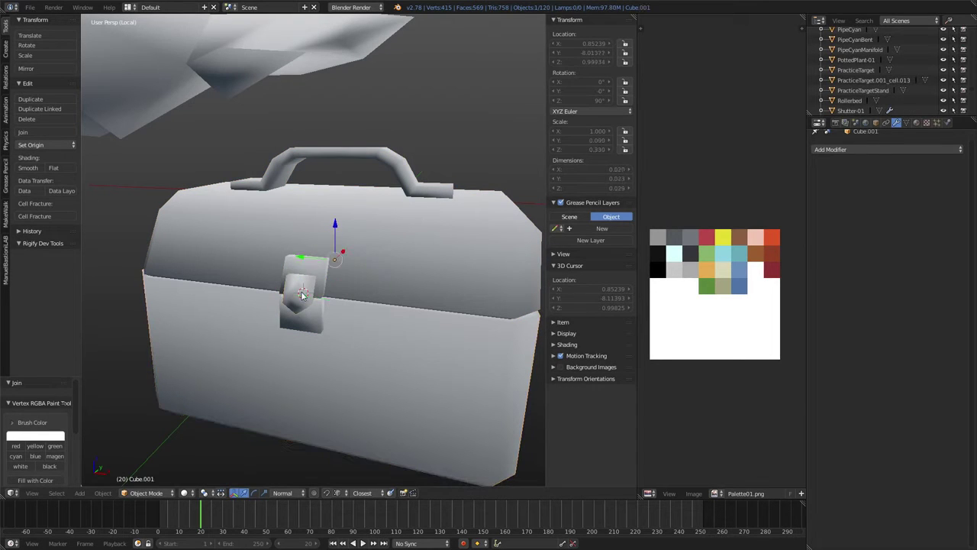
right_click(372, 240, "shift")
key("ctrl+j")
mouse_move(374, 240)
middle_mouse_down()
mouse_move(382, 267)
mouse_move(410, 294)
middle_mouse_up()
- Undo a lid edit and switch the box body's mesh to face selection
key("Tab")
key("a")
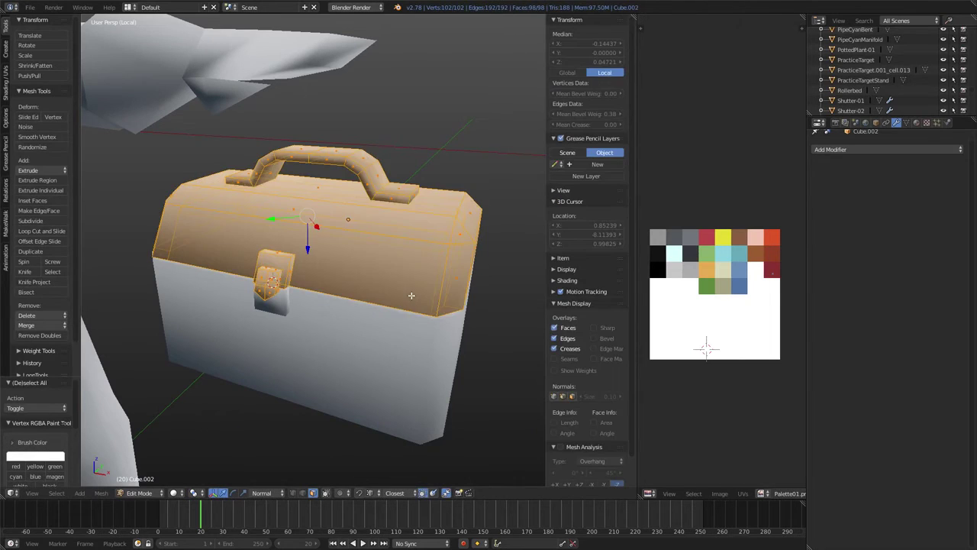
key("ctrl+z")
key("Tab")
key("ctrl+Tab")
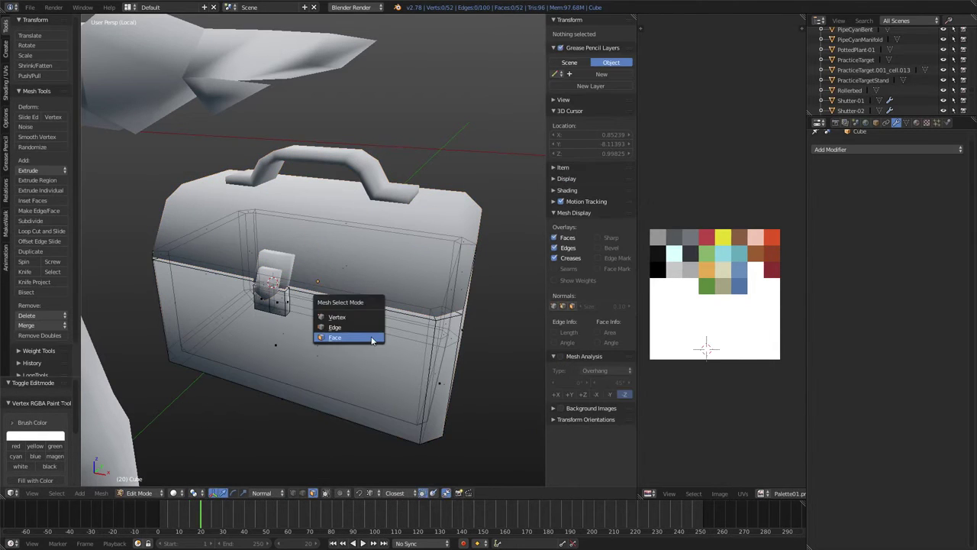
left_click(372, 341)
- Select all box body faces and apply an option from the W specials menu
key("a")
key("w")
left_click(359, 399)
key("Tab")
middle_click_drag(359, 399, 351, 314)
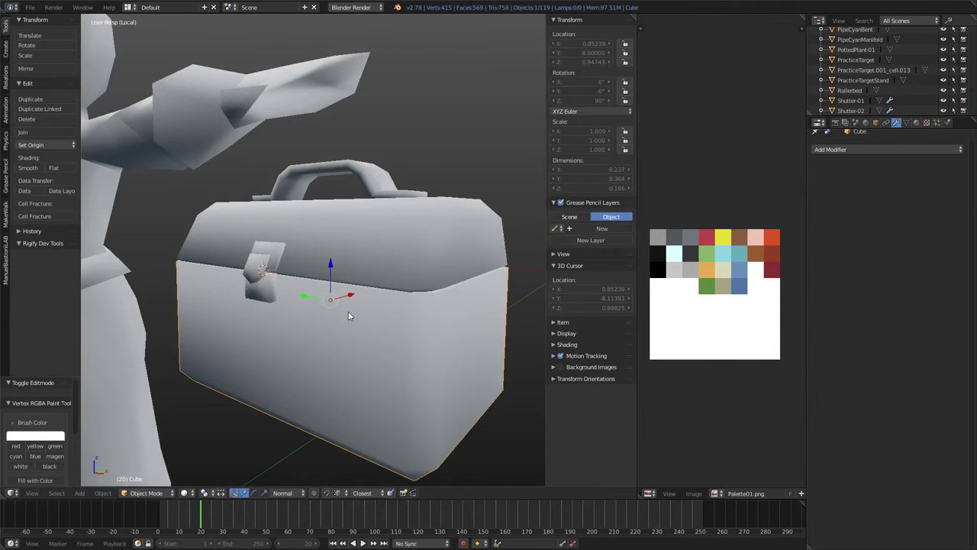
scroll(349, 315, "up", 2)
- Isolate the latch block on the body by hiding everything else
key("Tab")
scroll(391, 328, "up", 2)
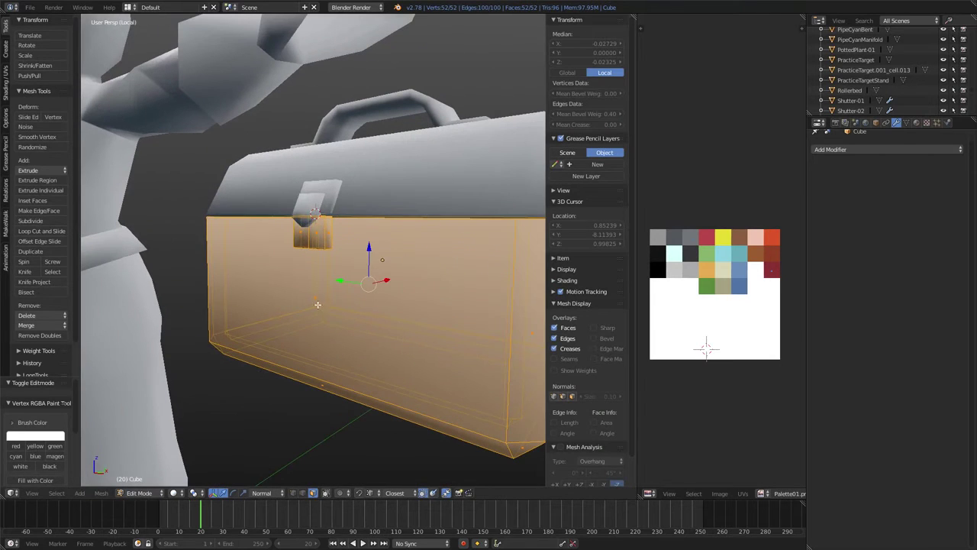
key("a")
key("l")
key("ctrl+i")
key("h")
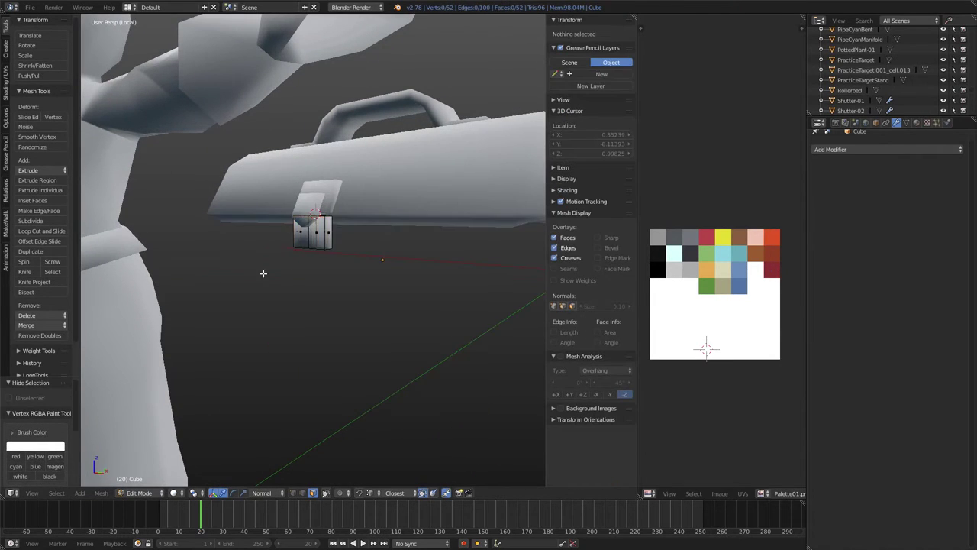
middle_click_drag(263, 273, 395, 261)
- Delete the unneeded underside face of the latch block
right_click(340, 231)
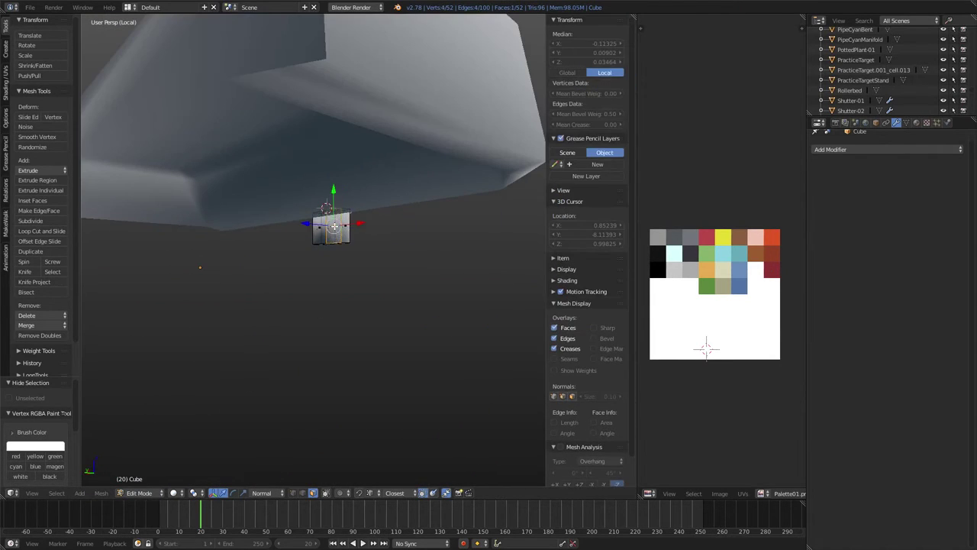
key("x")
left_click(328, 227)
scroll(338, 247, "up", 3)
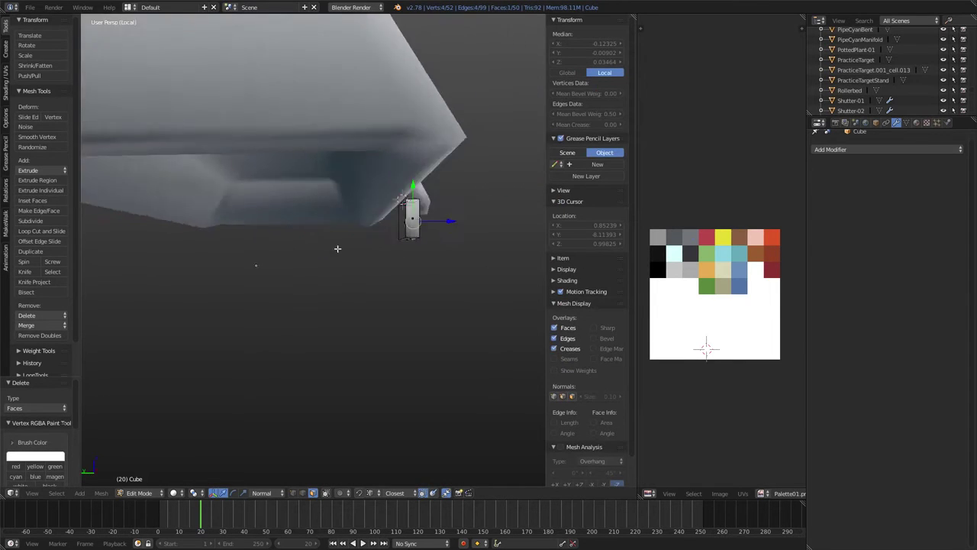
mouse_move(338, 246)
middle_mouse_down()
mouse_move(267, 262)
mouse_move(228, 253)
mouse_move(336, 257)
middle_mouse_up()
- Dissolve an edge on the latch block, leaving the body at 47 faces
key("a")
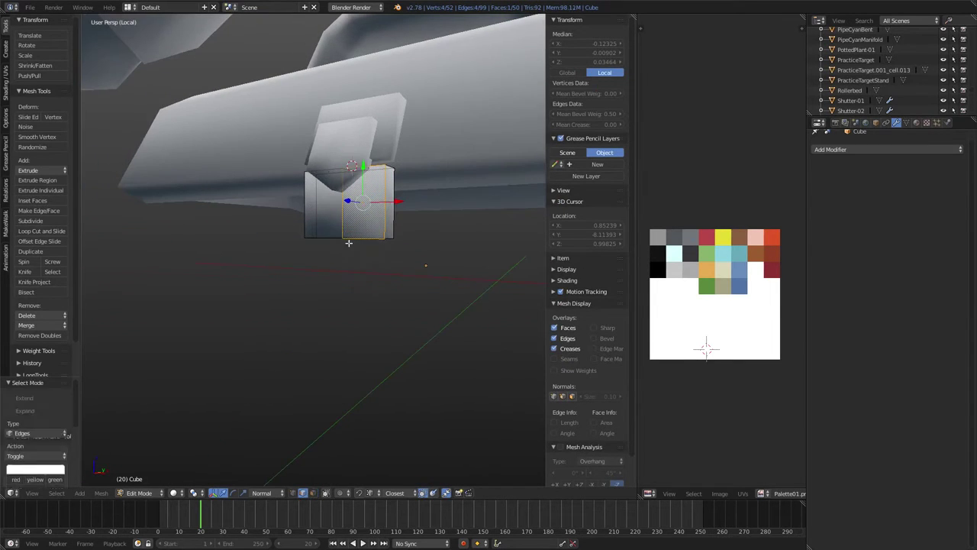
right_click(349, 238)
key("x")
key("Escape")
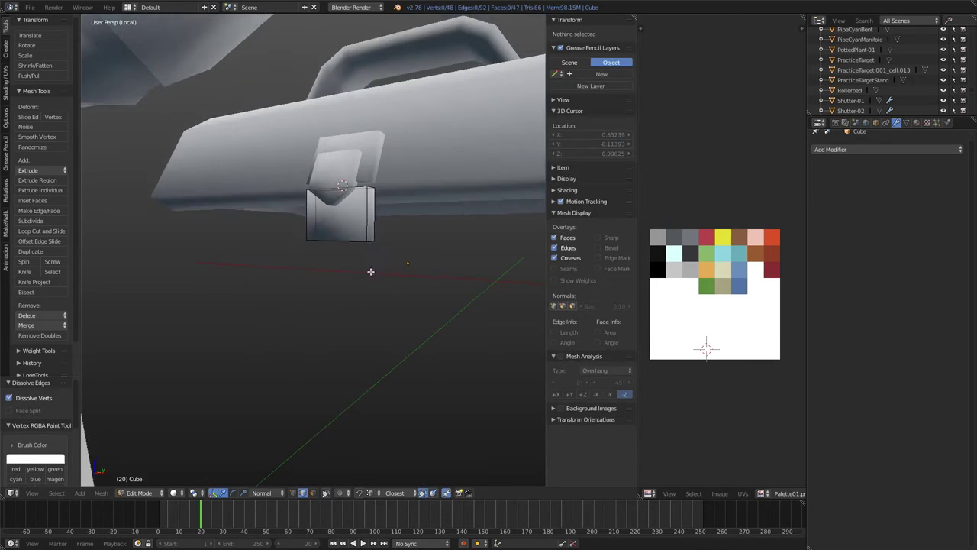
scroll(335, 267, "down", 4)
key("Tab")
right_click(350, 224)
key("Tab")
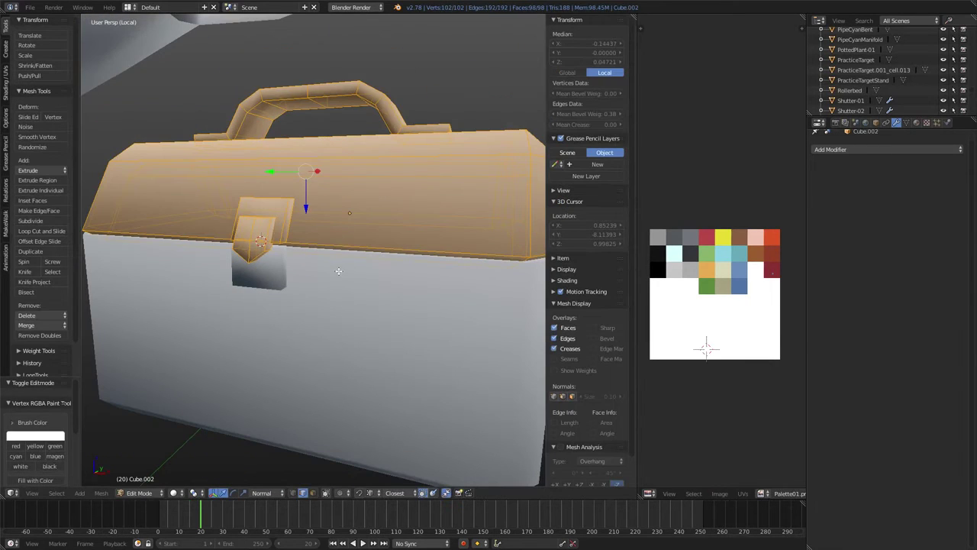
- Isolate the lid's latch tab by hiding the rest of the lid
key("a")
key("l")
key("a")
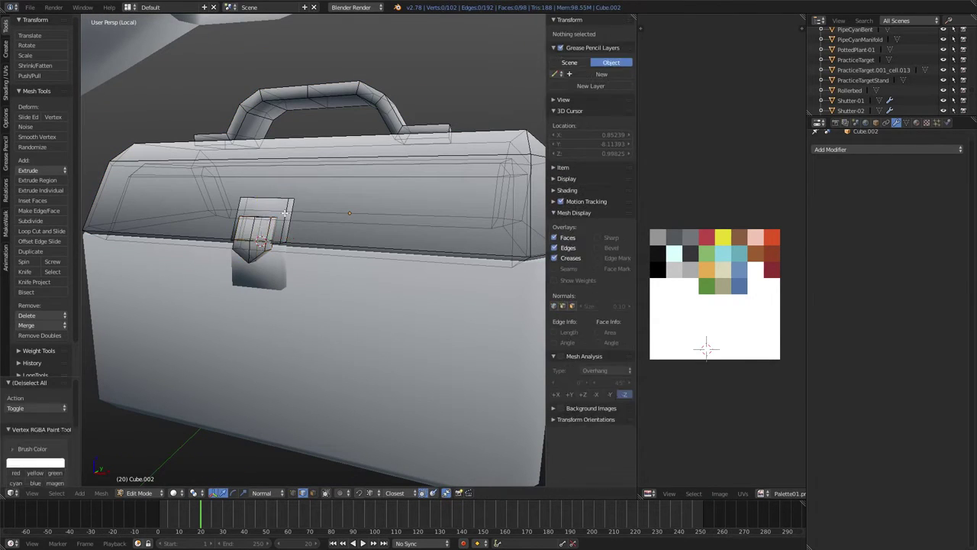
key("l")
key("alt+z")
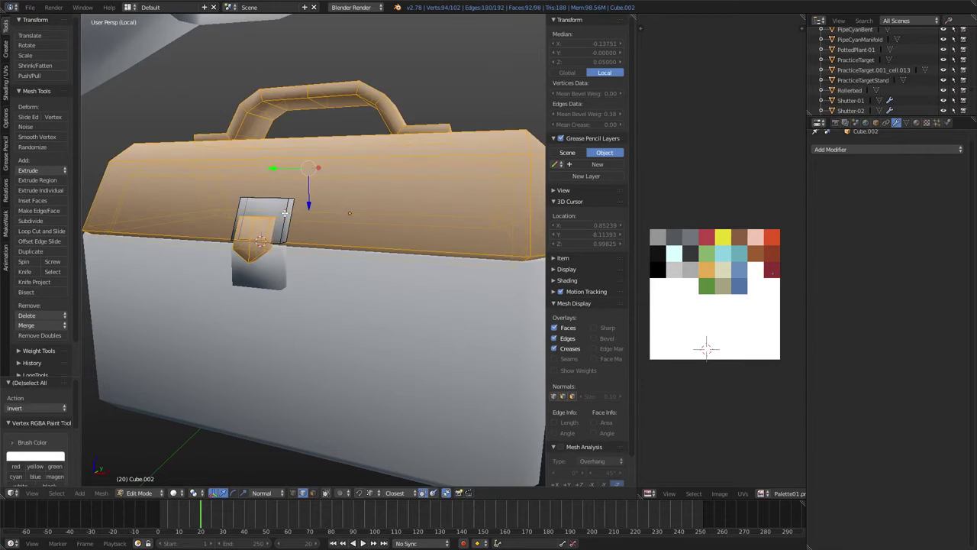
- Select and remove the latch tab's back face, trimming the lid to 97 faces
middle_click_drag(285, 213, 321, 252)
scroll(341, 294, "up", 4)
key("a")
middle_click_drag(340, 294, 351, 282)
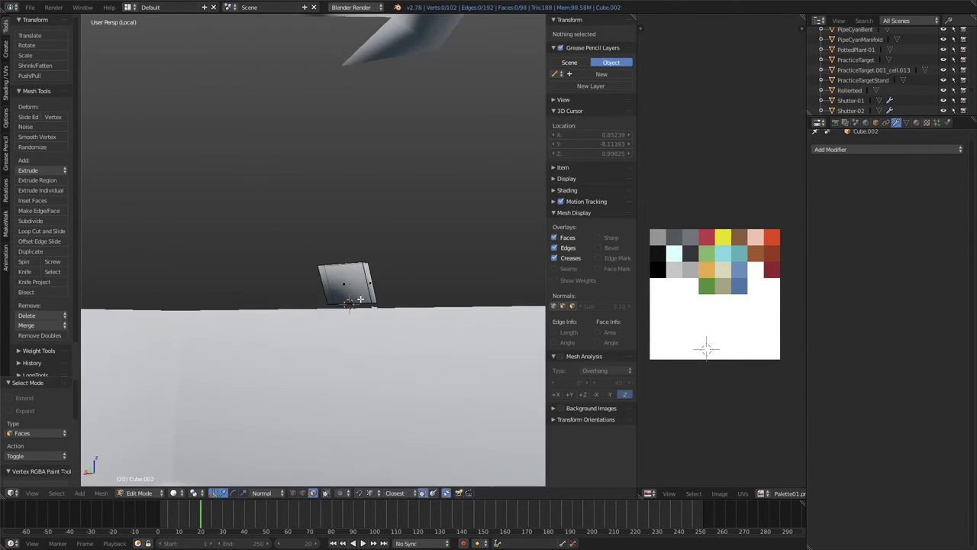
right_click(352, 283)
scroll(348, 284, "down", 3)
mouse_move(425, 262)
middle_mouse_down()
mouse_move(352, 269)
mouse_move(338, 280)
mouse_move(349, 276)
middle_mouse_up()
- Unhide the lid geometry and return to Object Mode showing the red toolbox
key("alt+h")
key("a")
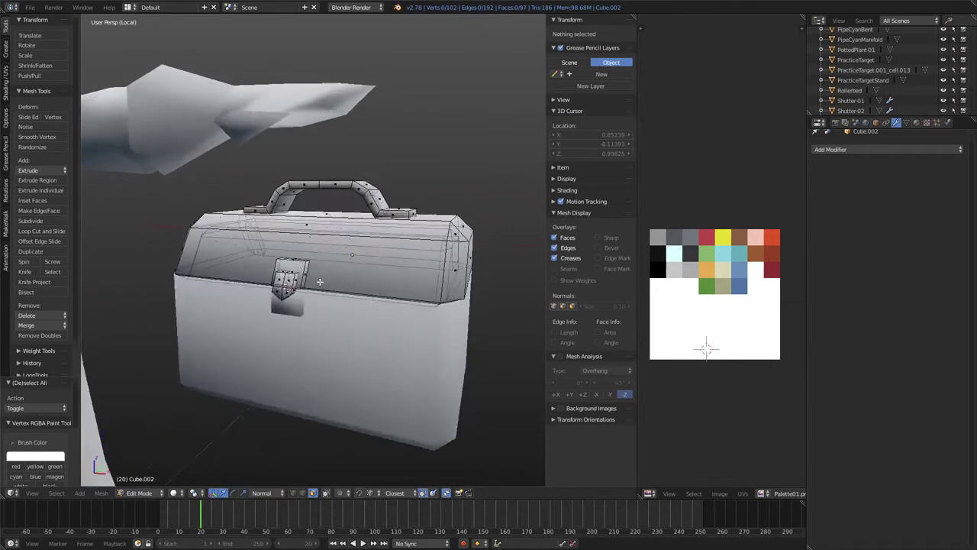
middle_click_drag(340, 275, 383, 279)
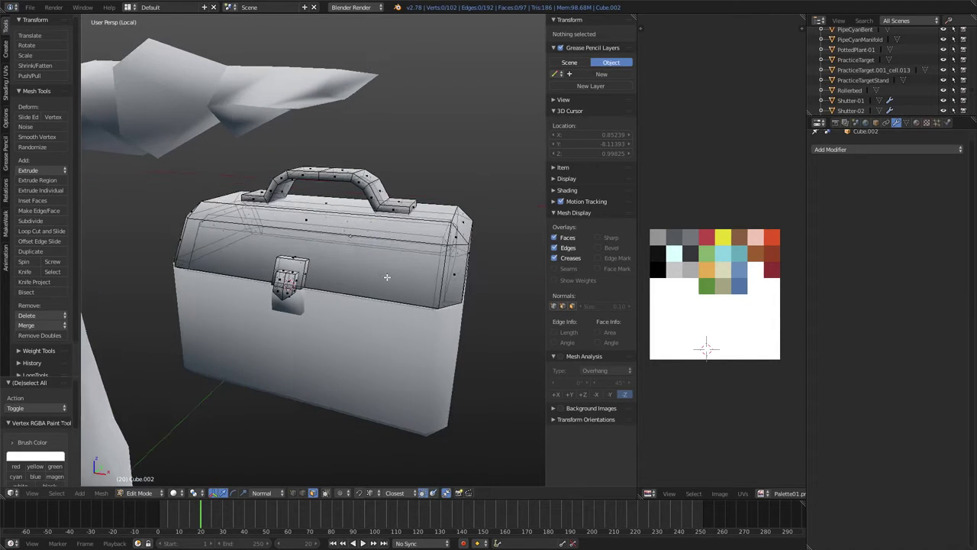
key("Tab")
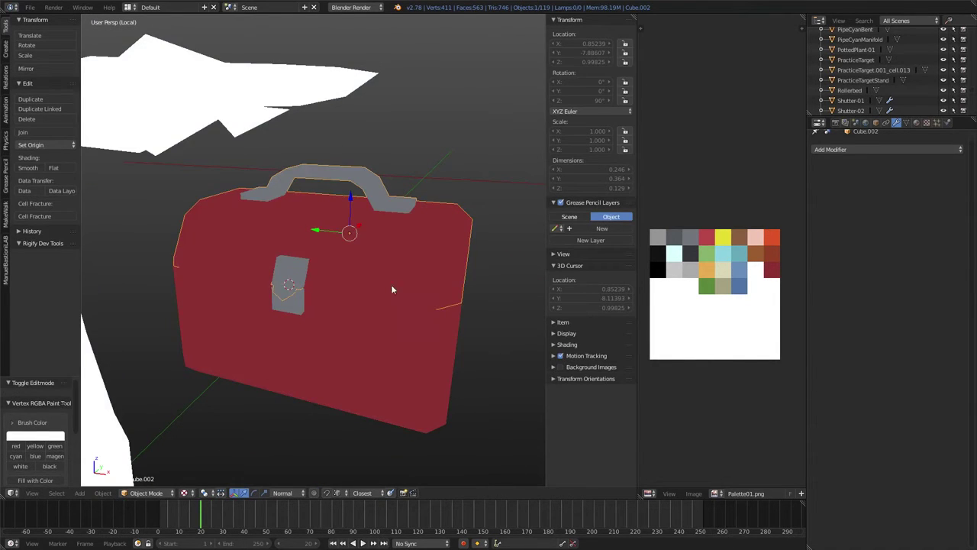
- Select the lid Cube.002 and all of its geometry in Edit Mode
right_click(391, 284)
key("Tab")
key("Tab")
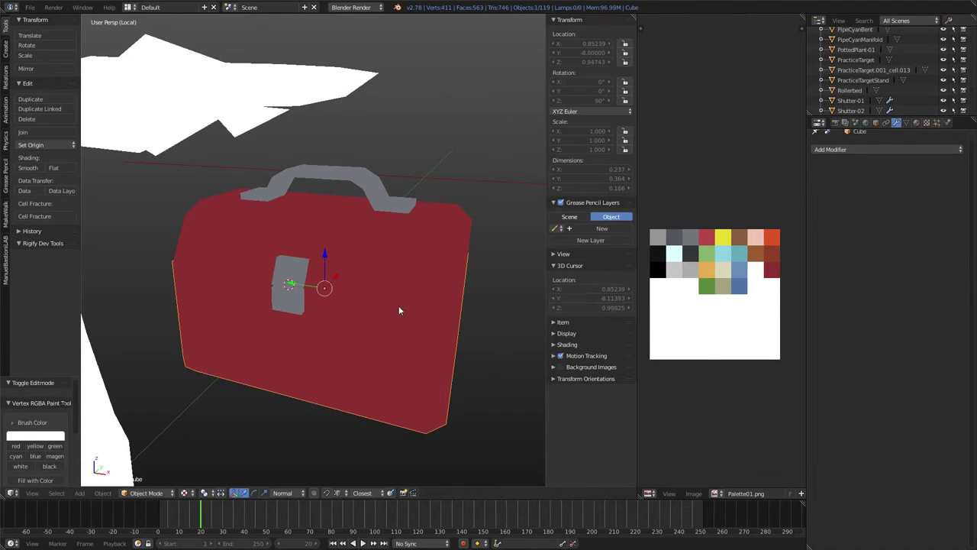
right_click(386, 267)
key("Tab")
key("a")
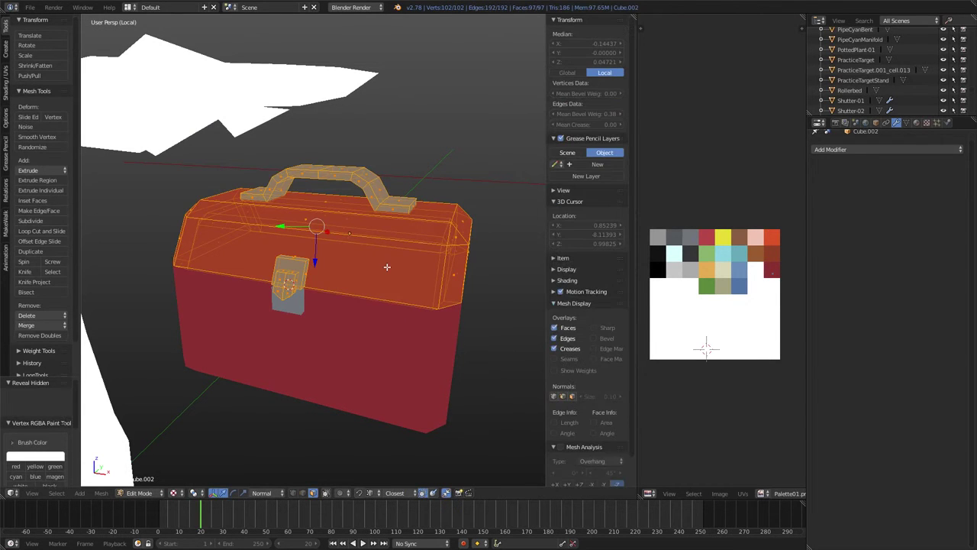
- Rotate the lid open about the X hinge axis
key("Tab")
key("r")
key("x")
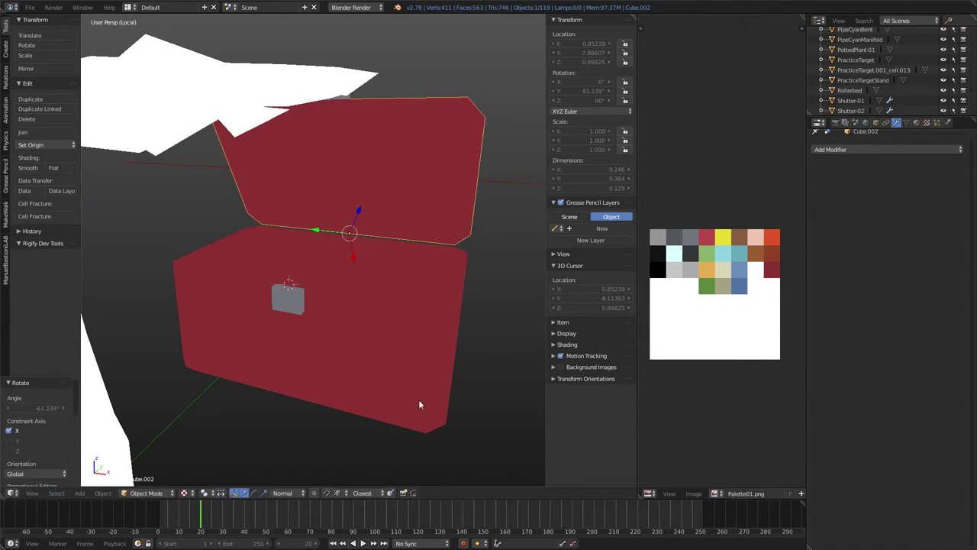
left_click(420, 402)
key("Tab")
middle_click_drag(421, 402, 395, 318)
- Mark the edge loop around the lid's inner rim as sharp
key("ctrl+Tab")
left_click(395, 340)
right_click(354, 234)
scroll(354, 234, "up", 3)
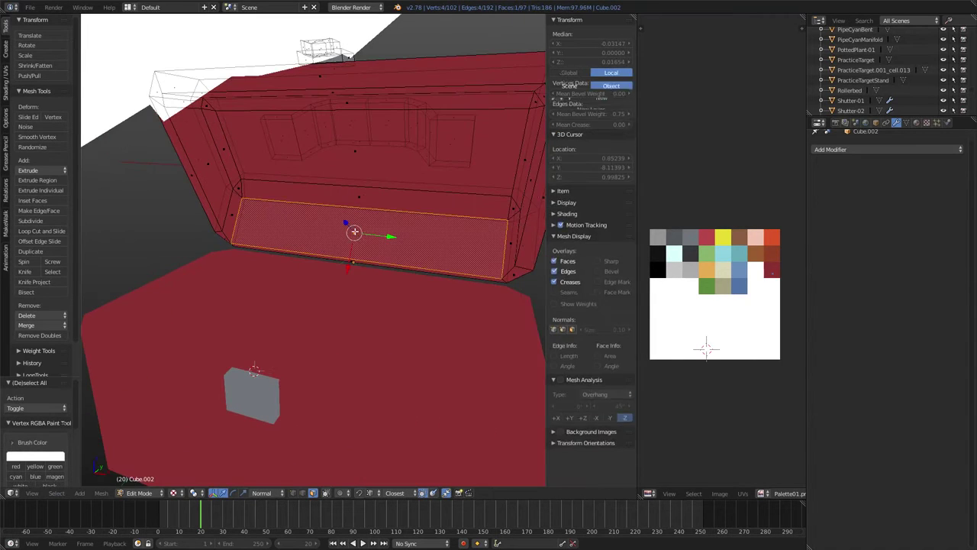
middle_click_drag(274, 249, 196, 234)
key("a")
right_click(182, 224, "alt")
key("ctrl+e")
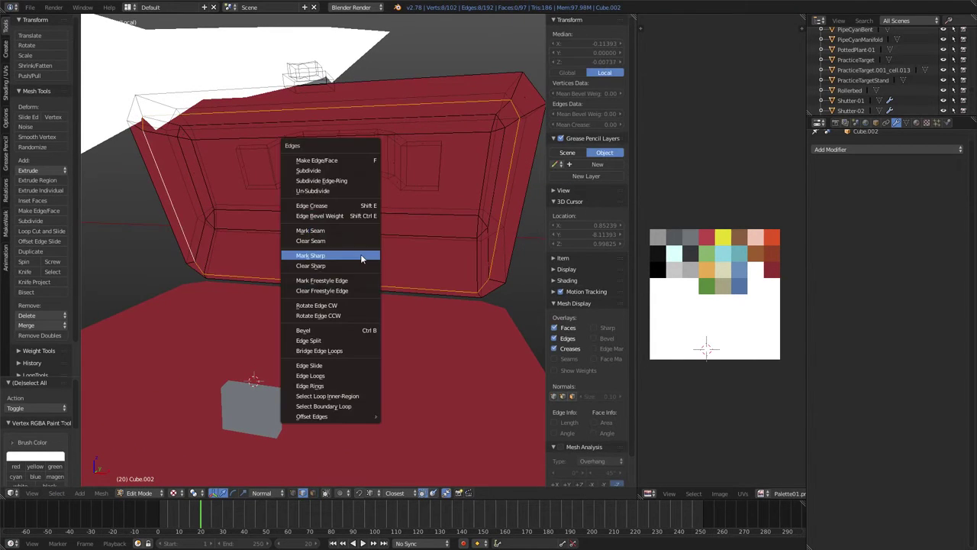
left_click(343, 253)
- Select the inner lid panel with Delimit Sharp and move its UVs
key("l")
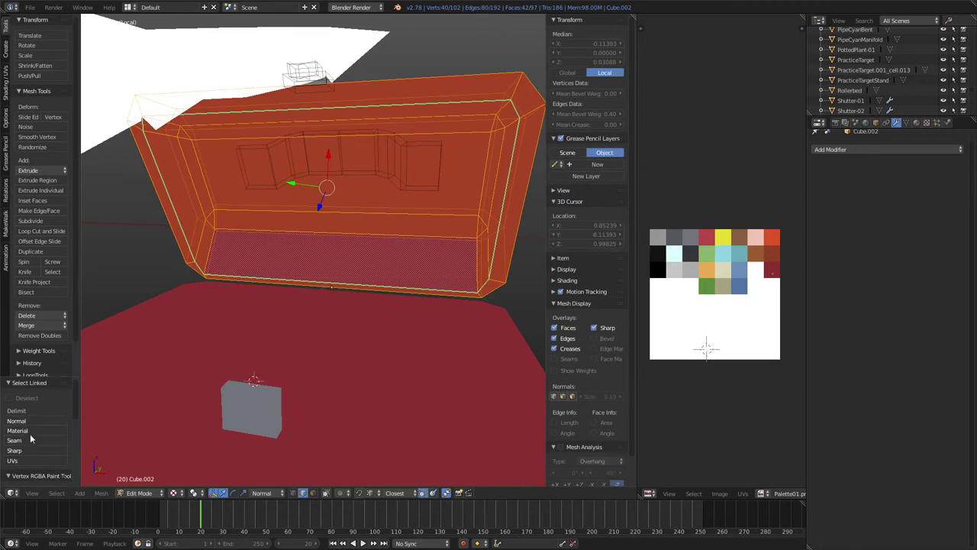
left_click(33, 451)
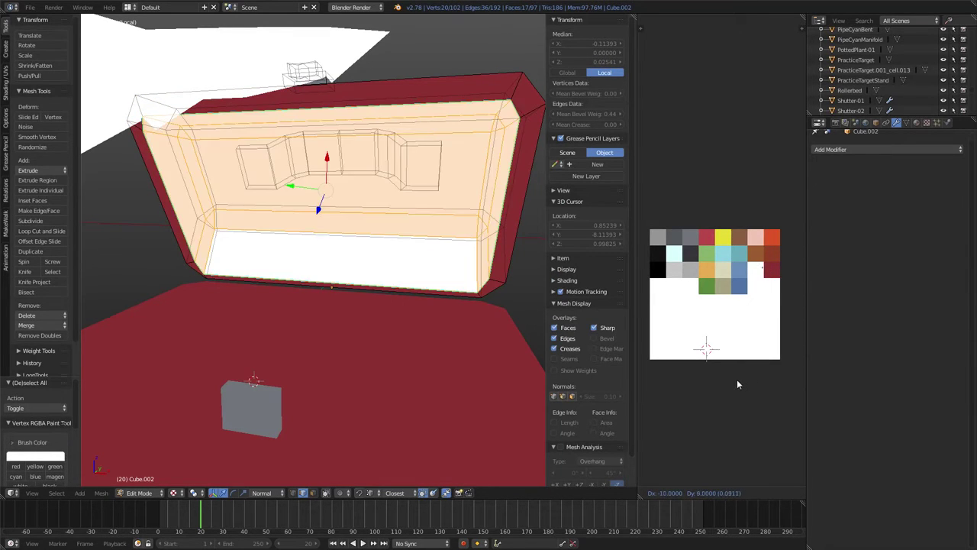
left_click(690, 390)
key("a")
mouse_move(415, 310)
middle_mouse_down()
mouse_move(413, 324)
mouse_move(388, 331)
mouse_move(481, 278)
middle_mouse_up()
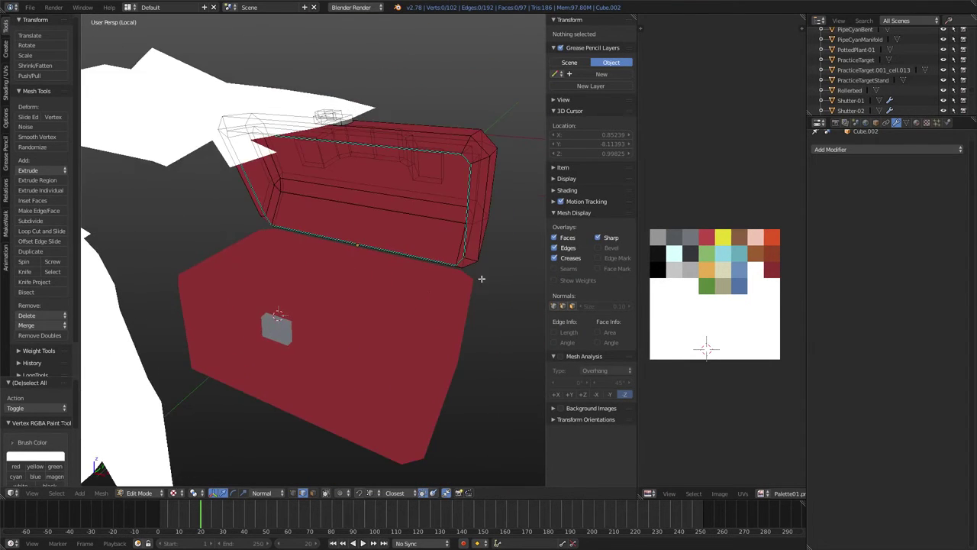
- Reselect the inner panel, invert to the rest of the lid, then select all
key("l")
key("g")
key("Return")
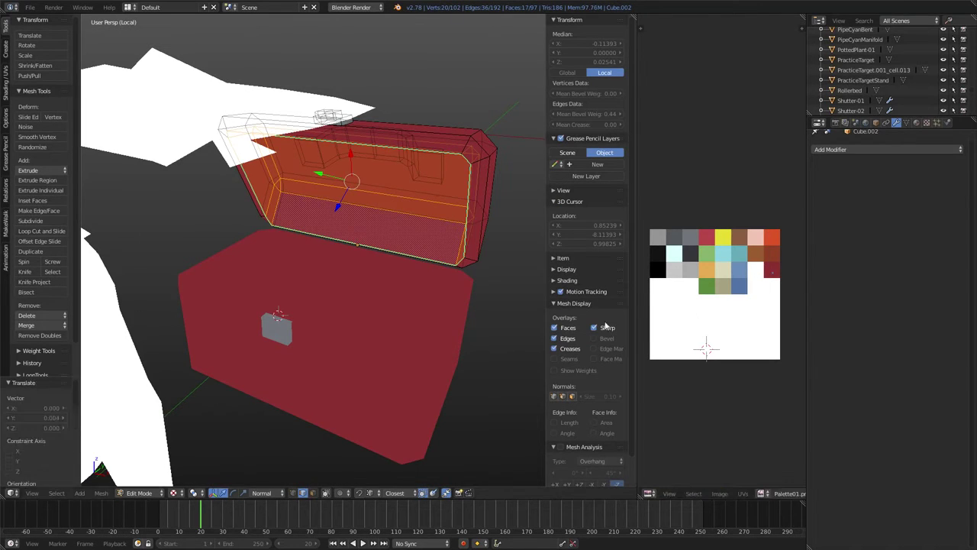
key("ctrl+i")
key("a")
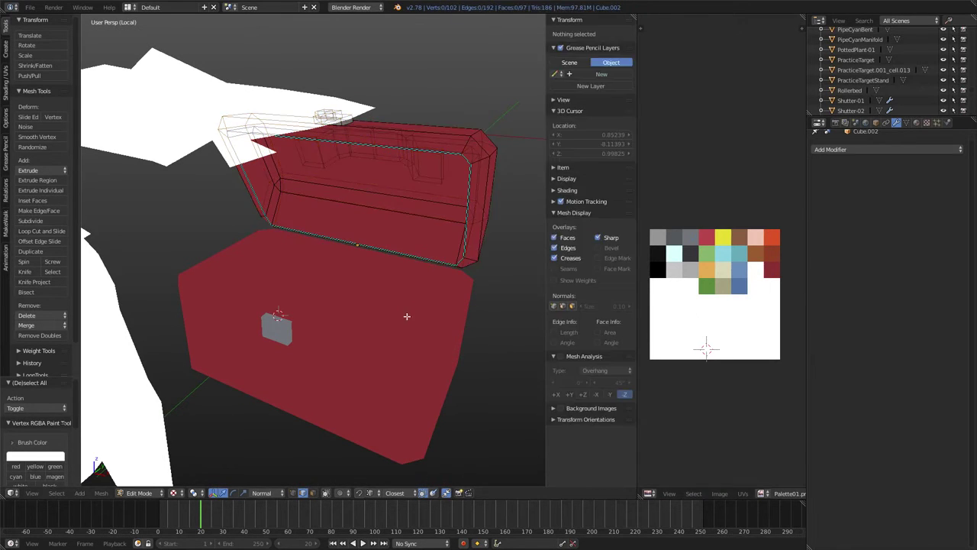
key("a")
- Box-select the lid's UVs sitting on the palette's dark red swatch
key("b")
left_click_drag(774, 327, 781, 286)
scroll(781, 282, "up", 2)
key("a")
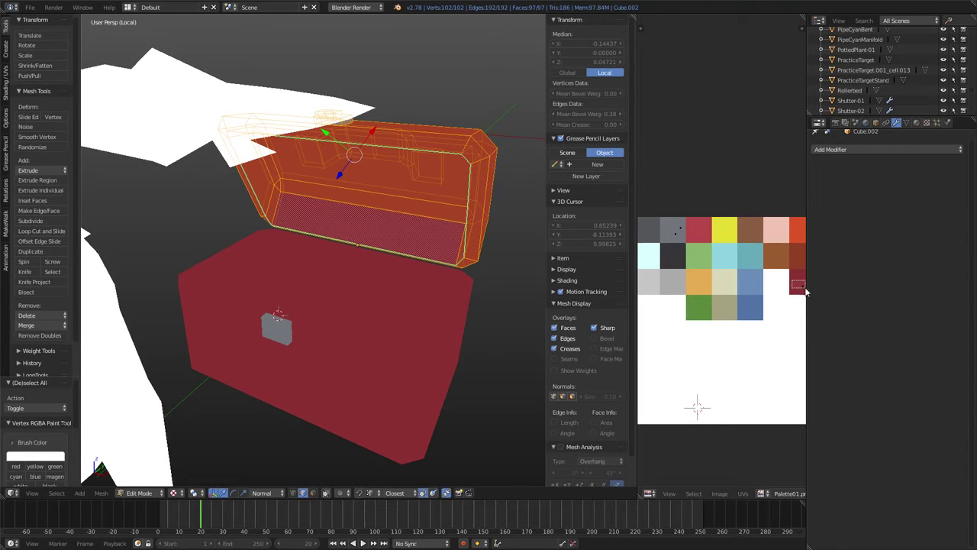
- Move the lid's UVs onto the red palette colour and leave the lid's Edit Mode
left_click_drag(791, 280, 806, 291)
key("g")
scroll(691, 334, "up", 4)
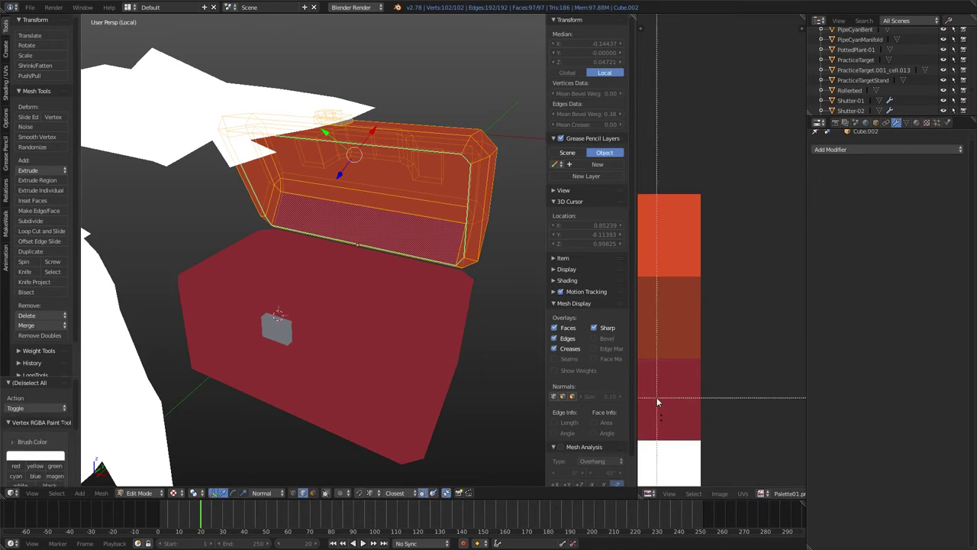
left_click(693, 326)
scroll(693, 326, "down", 2)
scroll(700, 349, "down", 3)
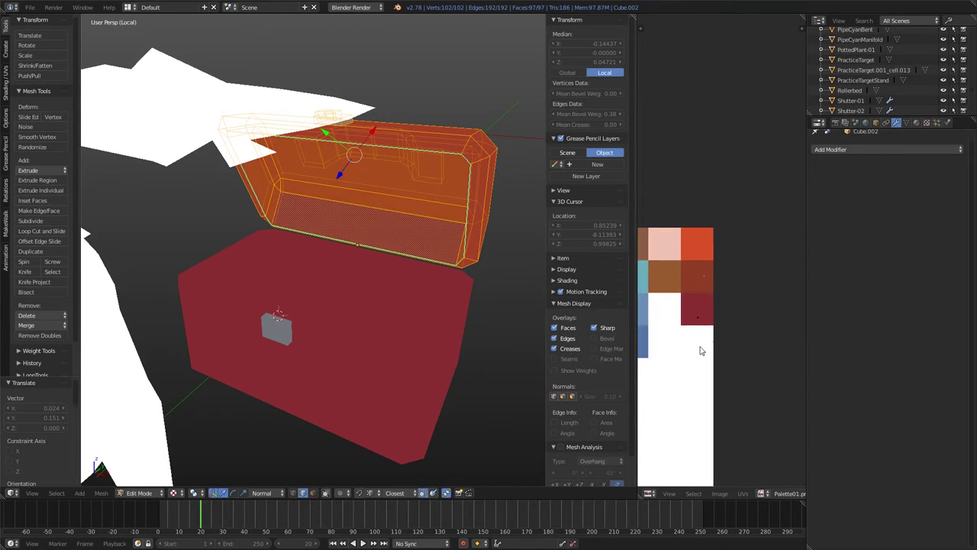
scroll(700, 363, "left", 3)
key("g")
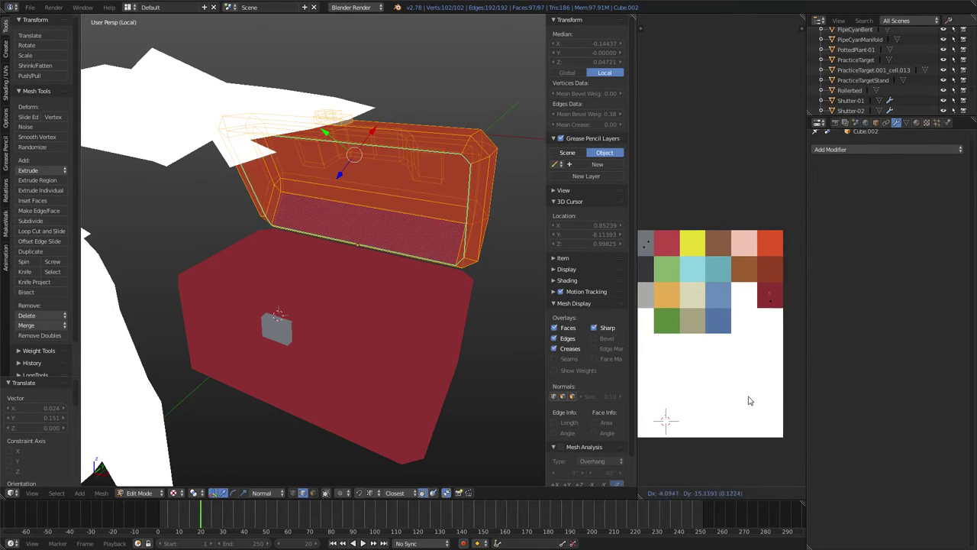
left_click(749, 399)
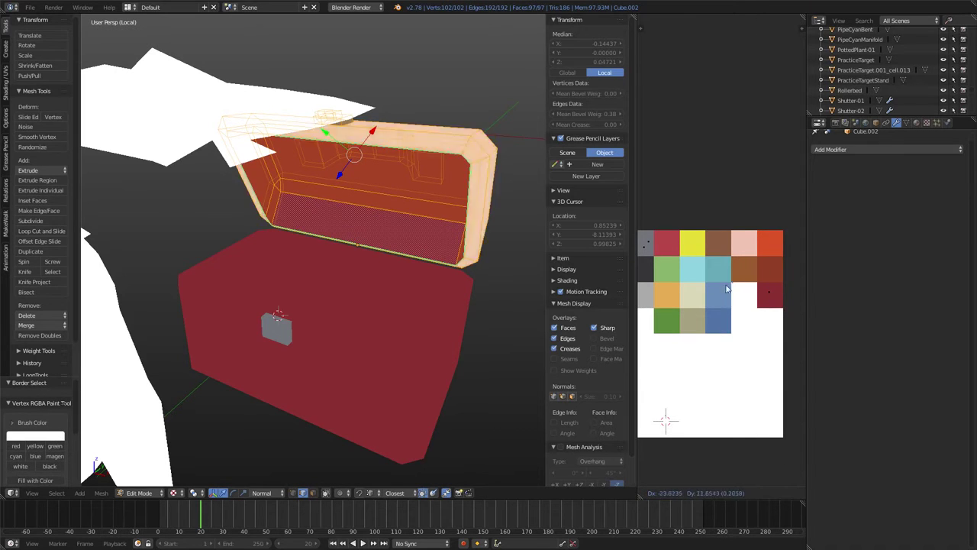
key("Tab")
- Select the box body and mark its top rim edge loop as sharp
mouse_move(458, 252)
middle_mouse_down()
mouse_move(339, 281)
mouse_move(280, 278)
mouse_move(401, 288)
middle_mouse_up()
right_click(402, 289)
key("Tab")
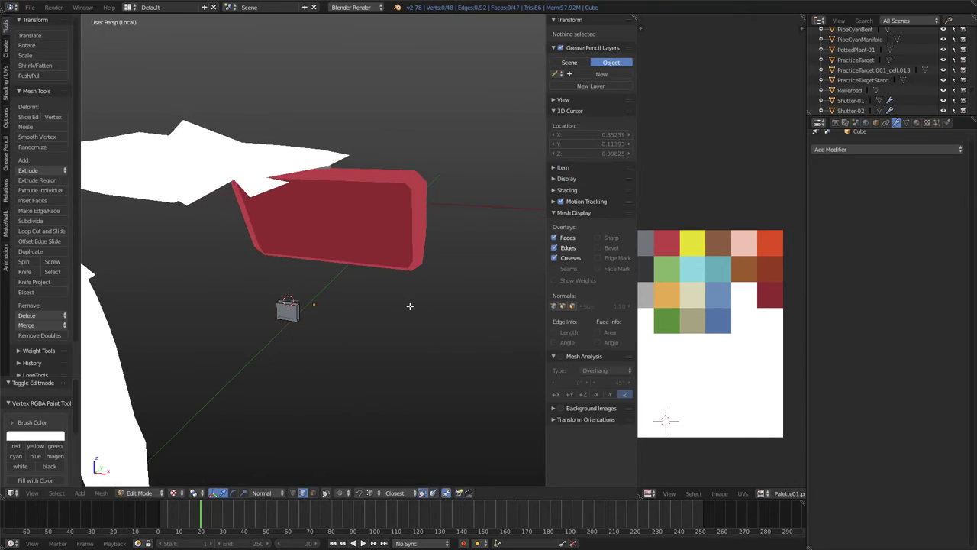
key("a")
middle_click_drag(405, 309, 390, 378)
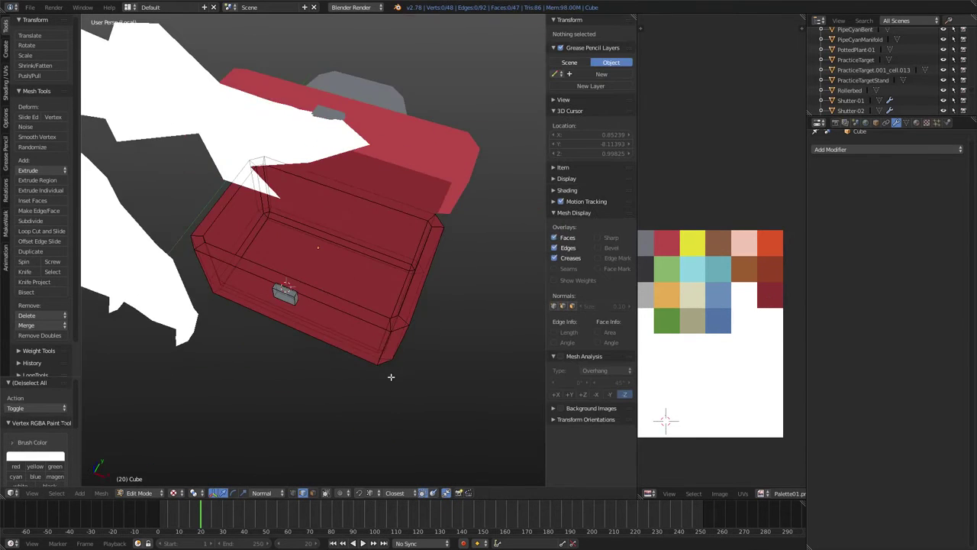
key("3")
middle_click_drag(353, 330, 254, 237)
key("2")
right_click(254, 238, "alt")
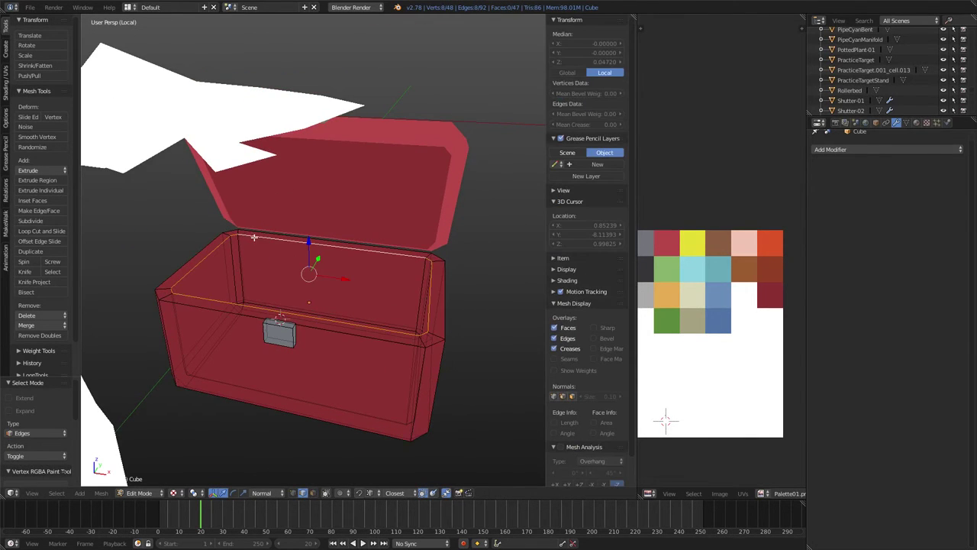
key("ctrl+e")
left_click(254, 237)
- Select the box's interior faces and move their UVs onto a red palette cell
key("a")
key("l")
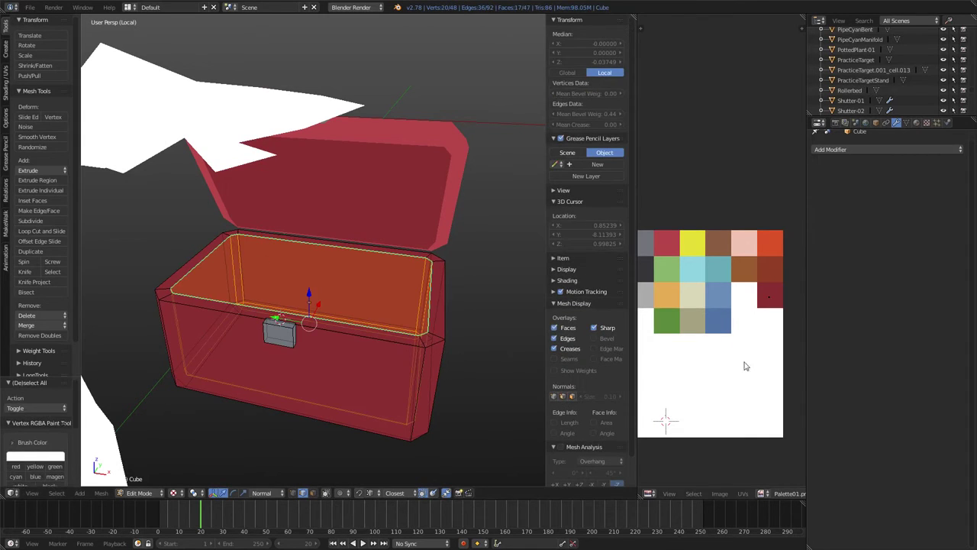
key("g")
left_click(661, 326)
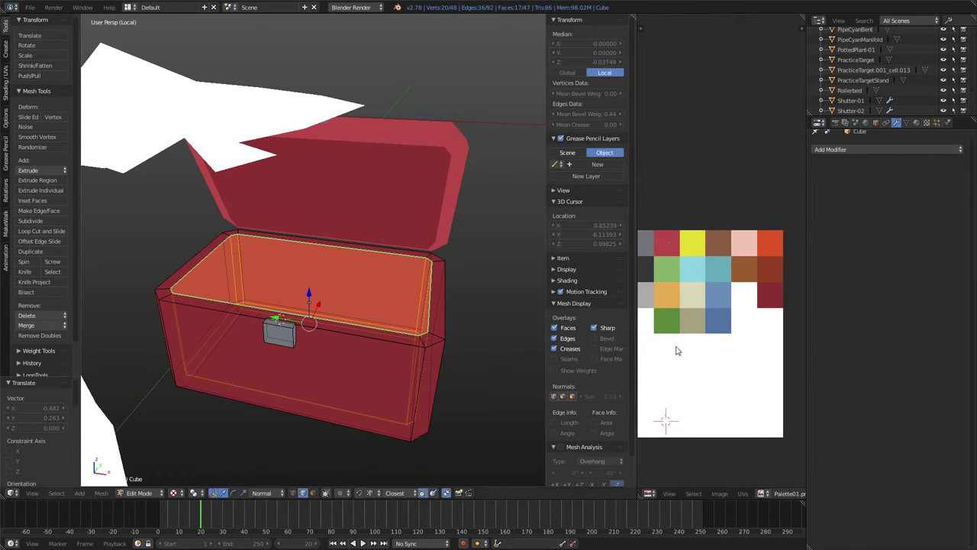
key("g")
- Move the box's outer faces' UVs onto the dark red cell and return to Object Mode
key("ctrl+i")
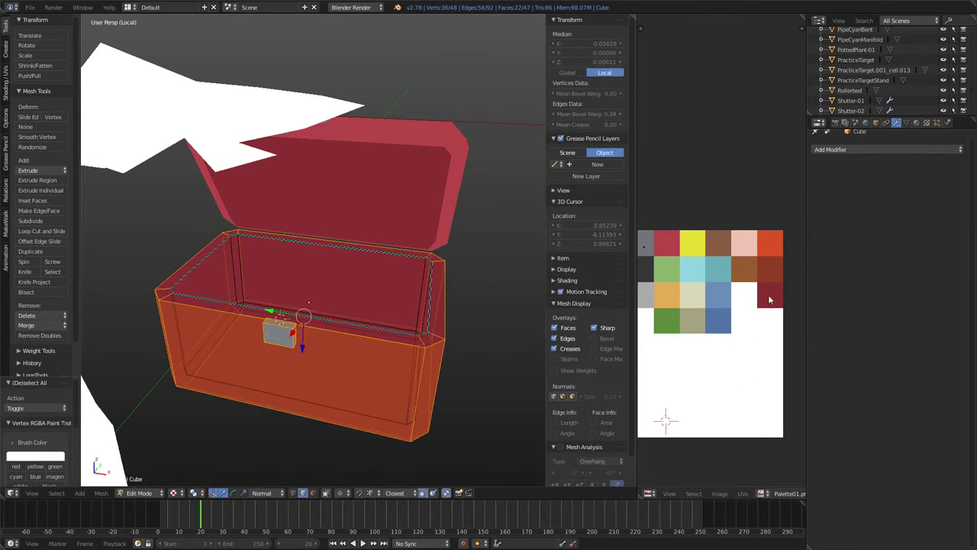
left_click_drag(768, 294, 645, 229)
key("g")
left_click(678, 258)
key("Tab")
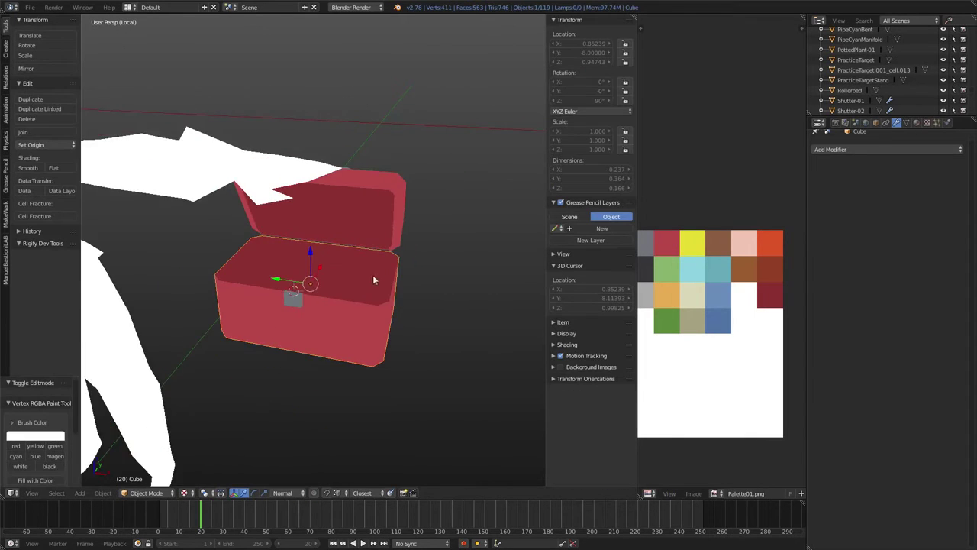
scroll(364, 282, "up", 2)
mouse_move(363, 283)
middle_mouse_down()
mouse_move(376, 253)
mouse_move(376, 286)
middle_mouse_up()
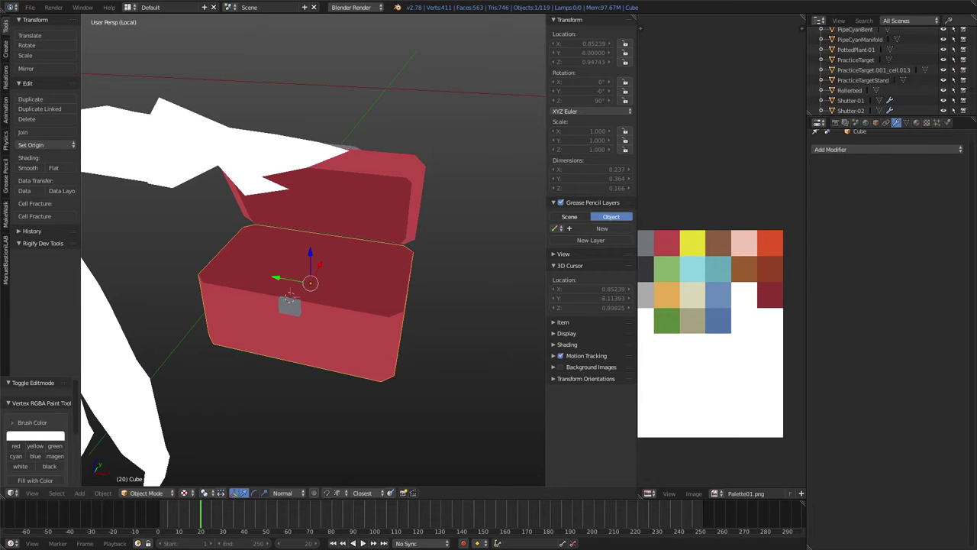
- Select the box's top rim faces and move their UVs onto their own palette colour
mouse_move(290, 297)
middle_mouse_down()
mouse_move(377, 361)
mouse_move(428, 336)
middle_mouse_up()
key("Tab")
key("3")
key("a")
right_click(377, 361, "alt")
key("g")
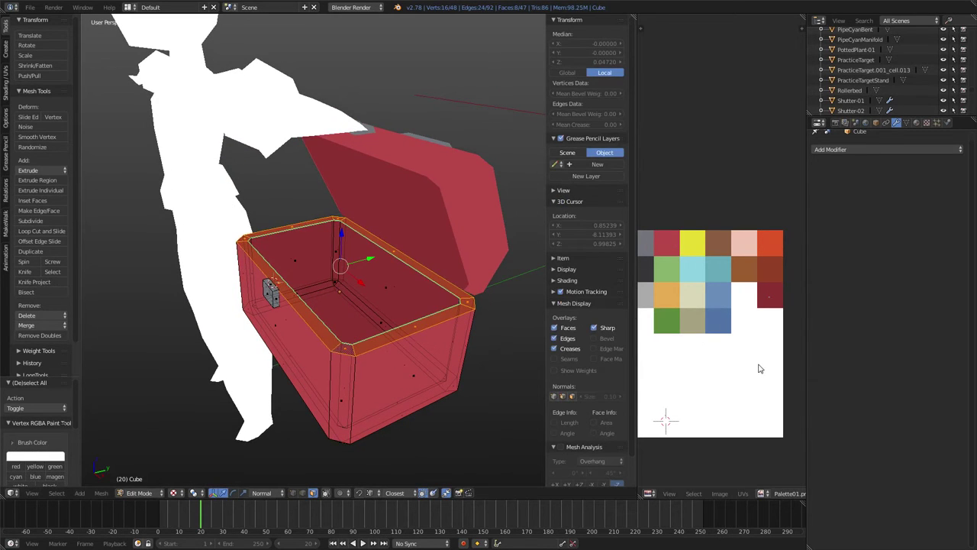
left_click(660, 314)
key("Tab")
- Reselect the box body and select its inner floor face plus the inner edge strips
mouse_move(373, 350)
middle_mouse_down()
mouse_move(408, 343)
mouse_move(408, 355)
middle_mouse_up()
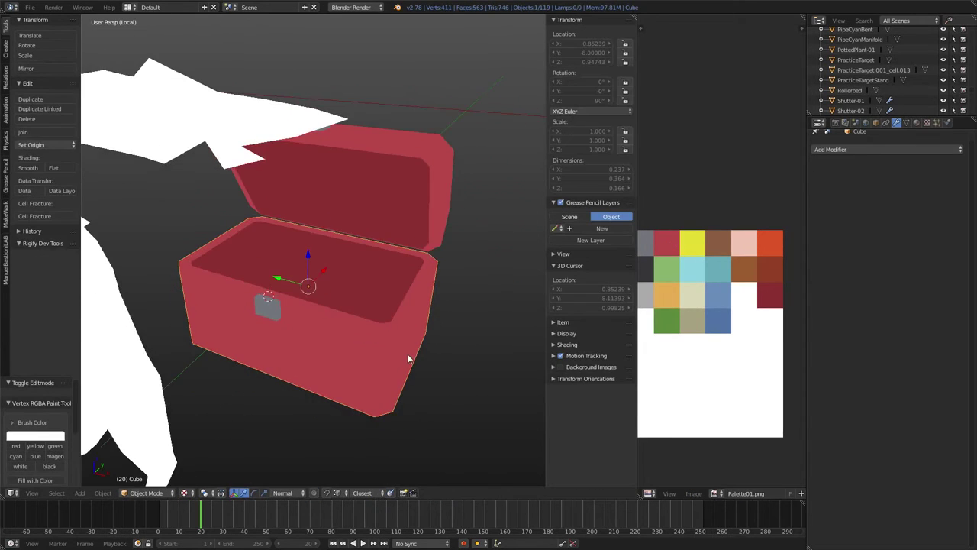
right_click(409, 234)
middle_click_drag(410, 238, 436, 338)
key("Tab")
key("Tab")
right_click(336, 286)
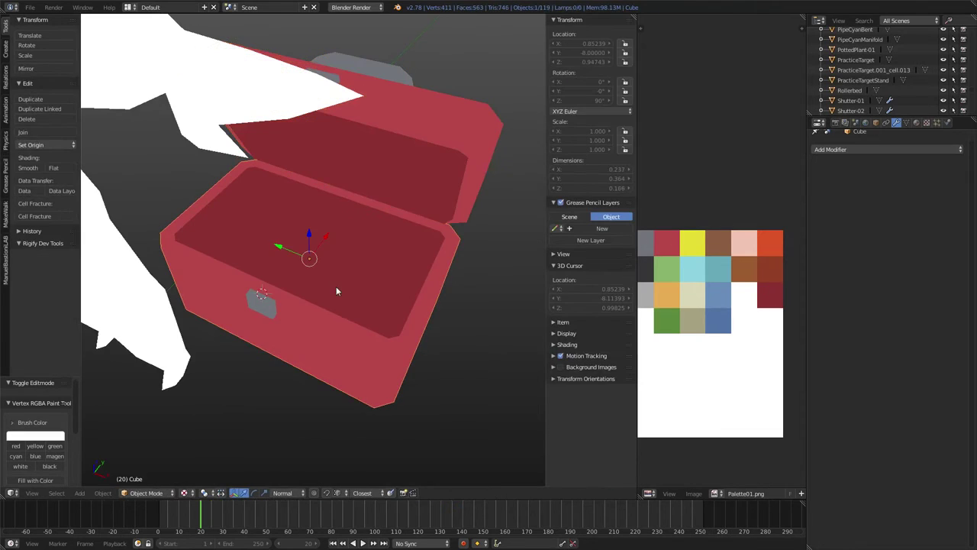
key("Tab")
right_click(318, 282)
mouse_move(318, 281)
middle_mouse_down()
mouse_move(290, 221)
mouse_move(261, 201)
middle_mouse_up()
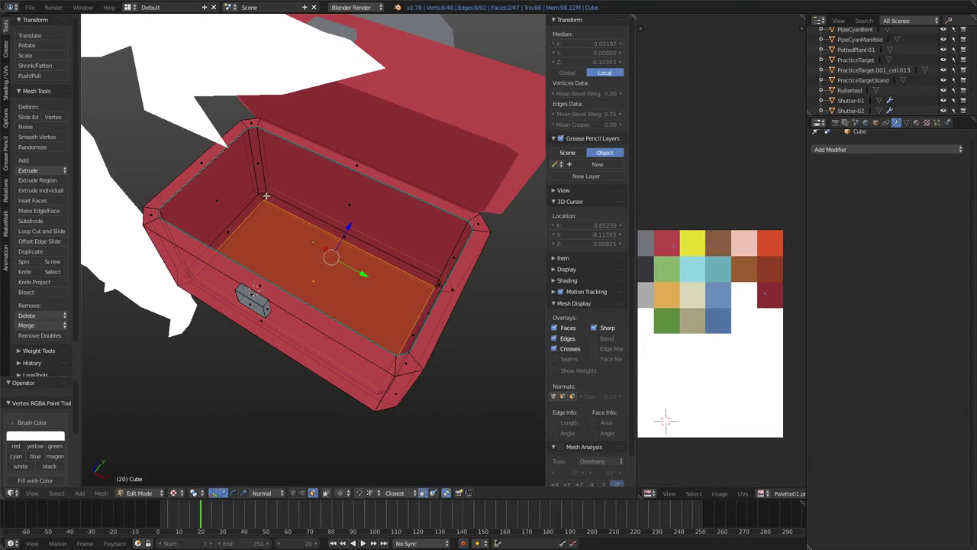
right_click(265, 196, "shift")
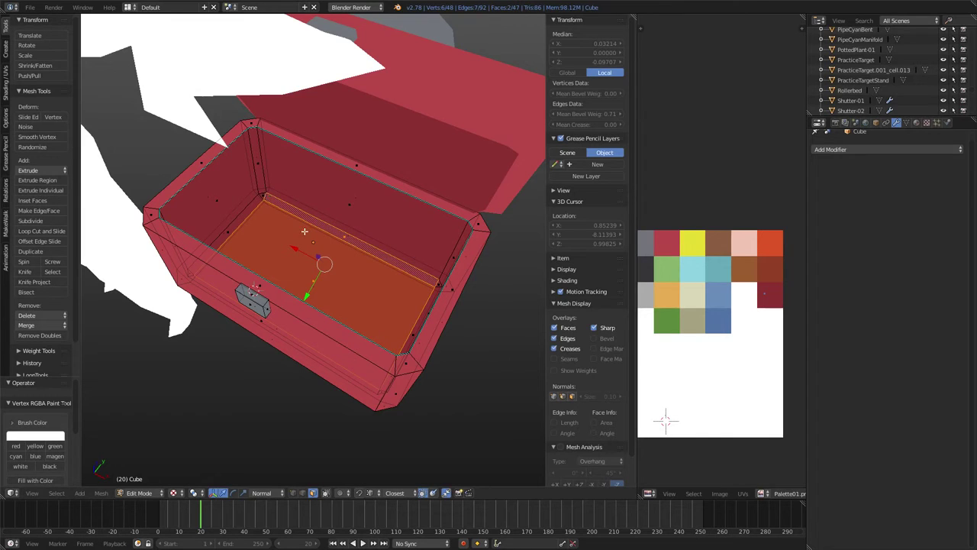
middle_click_drag(303, 231, 266, 234)
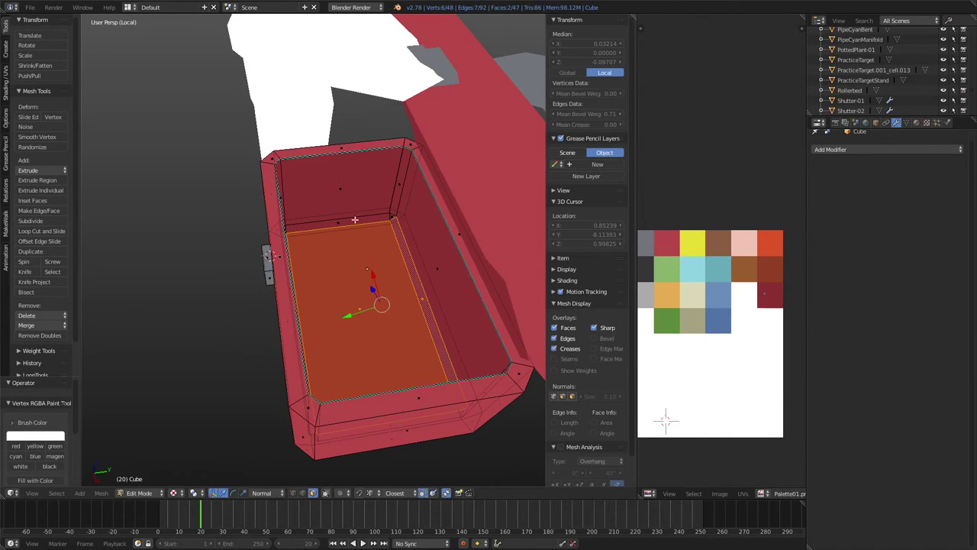
mouse_move(390, 217)
middle_mouse_down()
mouse_move(359, 297)
mouse_move(326, 267)
middle_mouse_up()
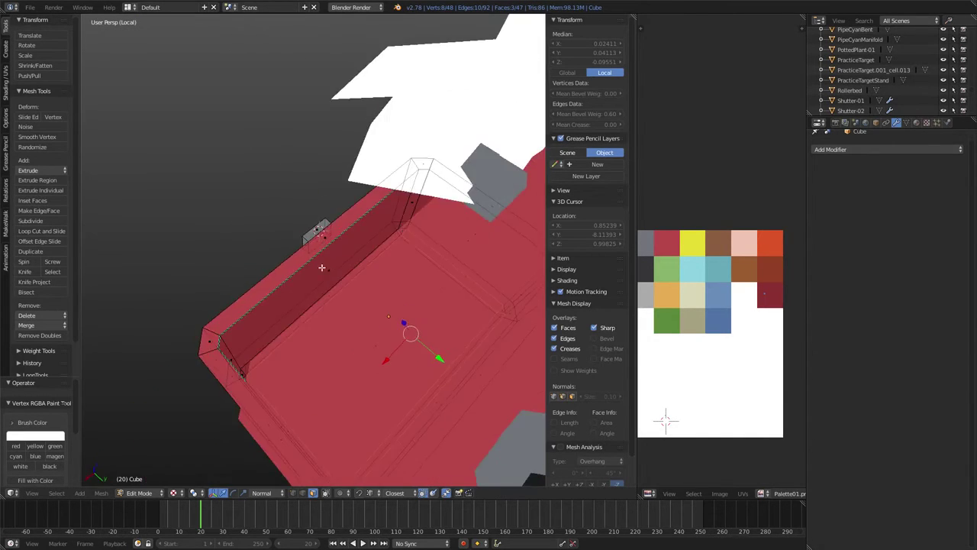
right_click(326, 267, "shift")
- Add the remaining inner-wall and floor strips, then move the floor UVs onto a palette cell
key("KP_Divide")
key("KP_Divide")
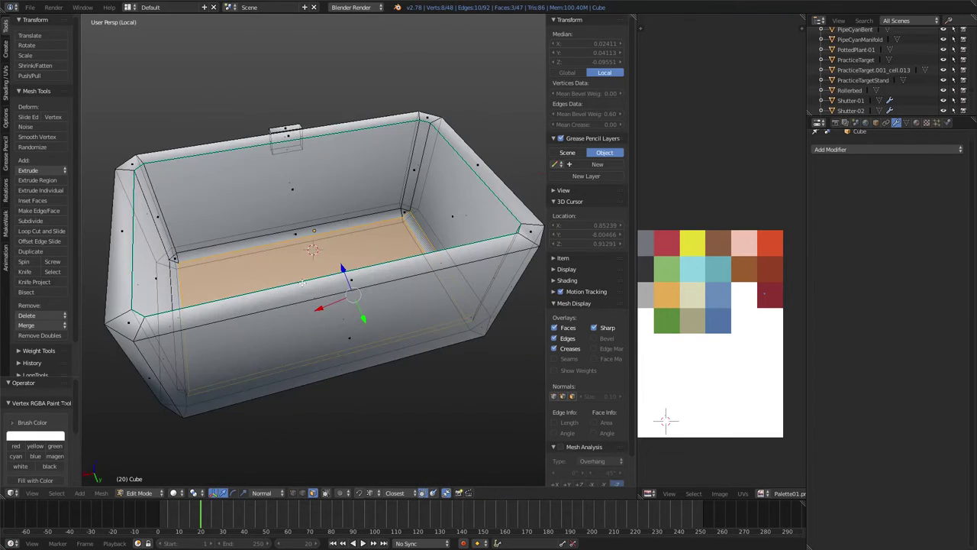
right_click(176, 255, "shift")
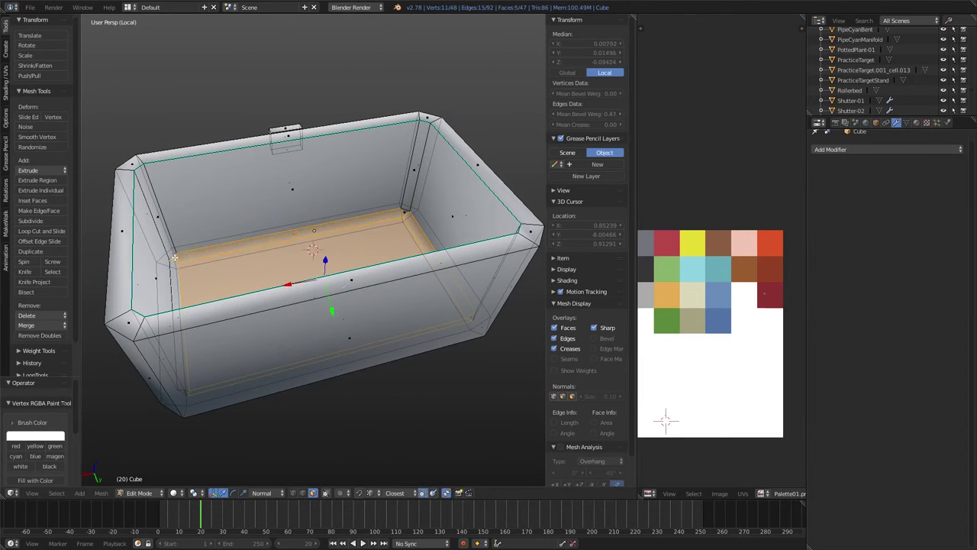
middle_click_drag(174, 258, 402, 222)
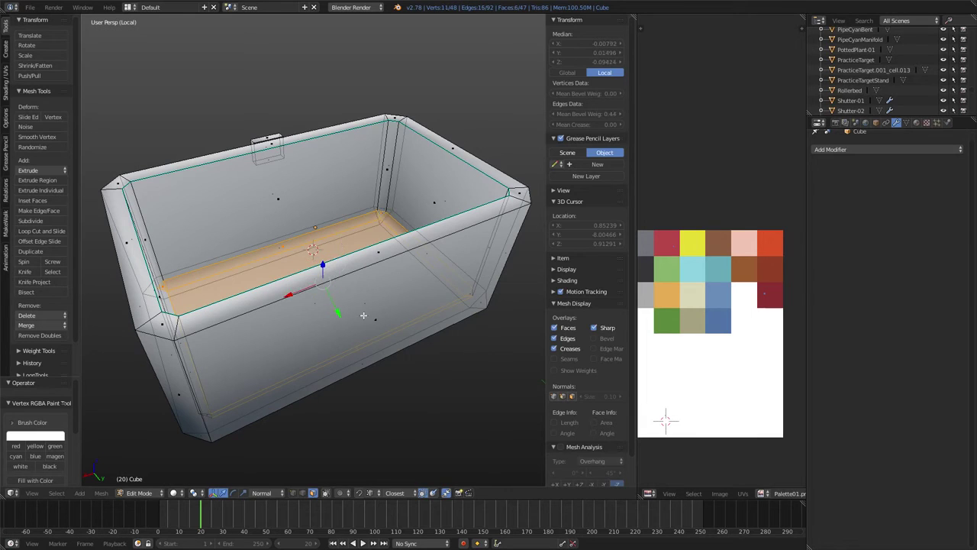
middle_click_drag(364, 315, 285, 181)
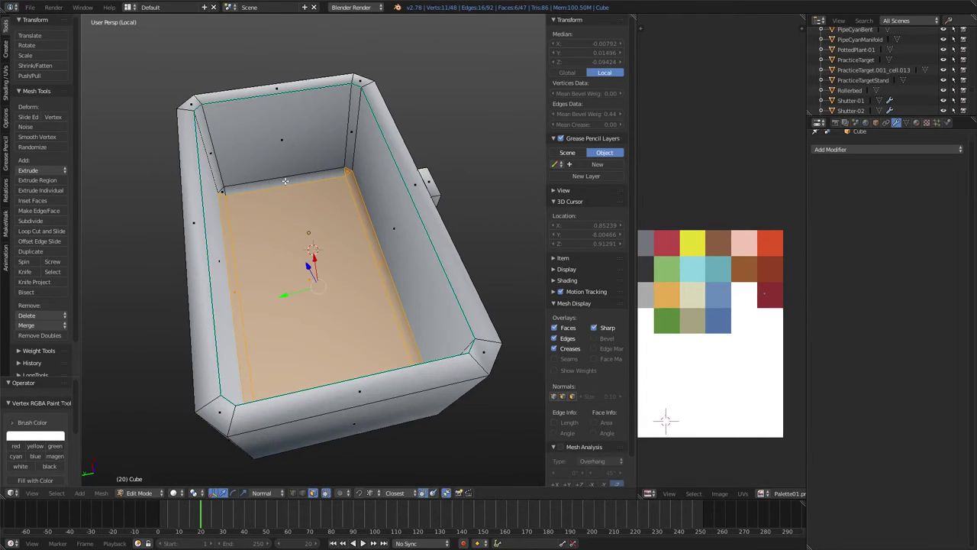
right_click(226, 188, "shift")
middle_click_drag(335, 201, 273, 237)
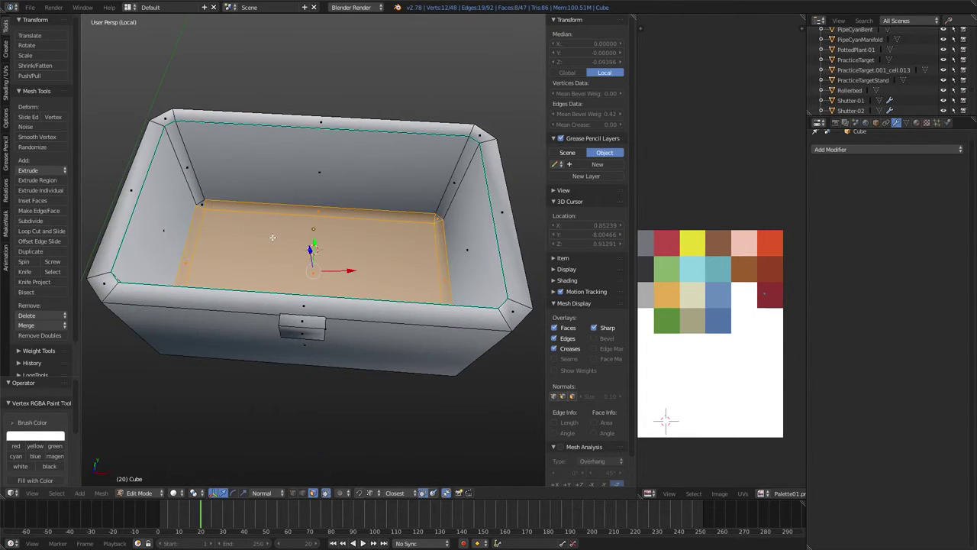
key("a")
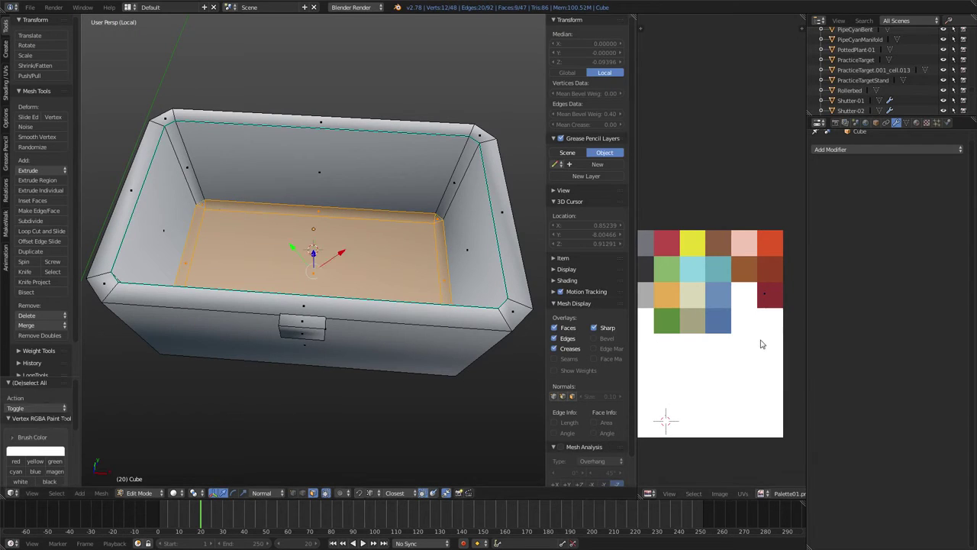
key("g")
scroll(748, 347, "down", 2)
scroll(708, 331, "down", 1)
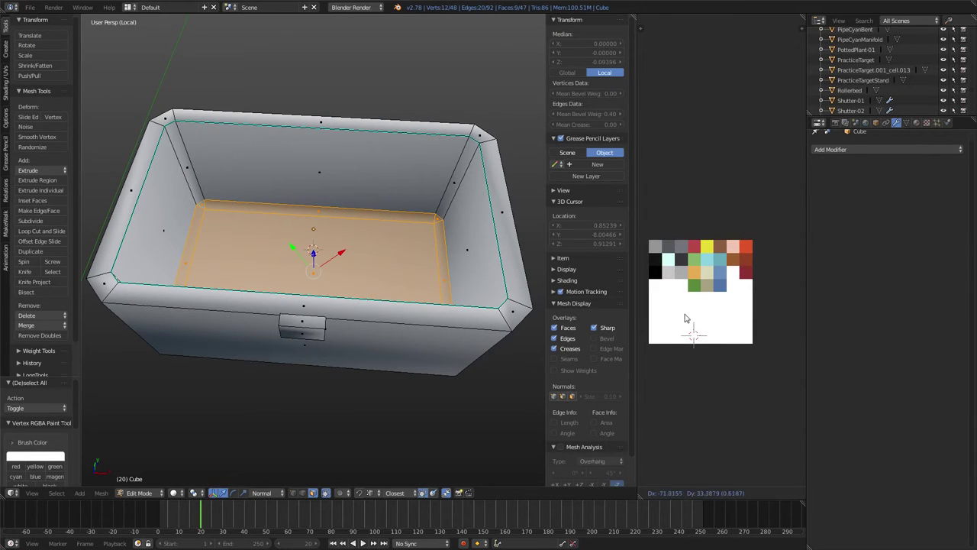
left_click(686, 318)
key("Tab")
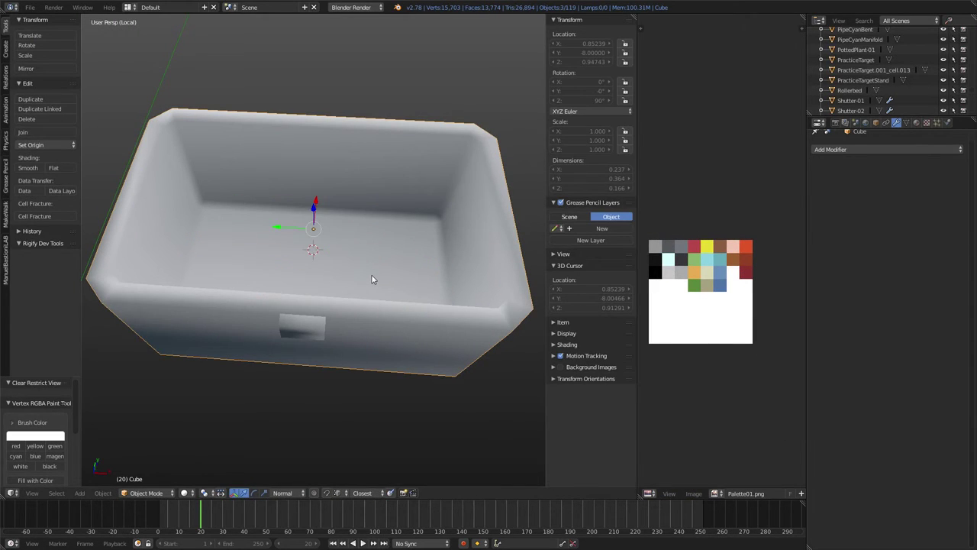
- Select the lid and try clearing its rotation, then undo back to the open angle
key("alt+z")
mouse_move(384, 271)
middle_mouse_down()
mouse_move(351, 261)
mouse_move(348, 238)
mouse_move(366, 294)
mouse_move(367, 252)
middle_mouse_up()
key("alt+z")
key("KP_Divide")
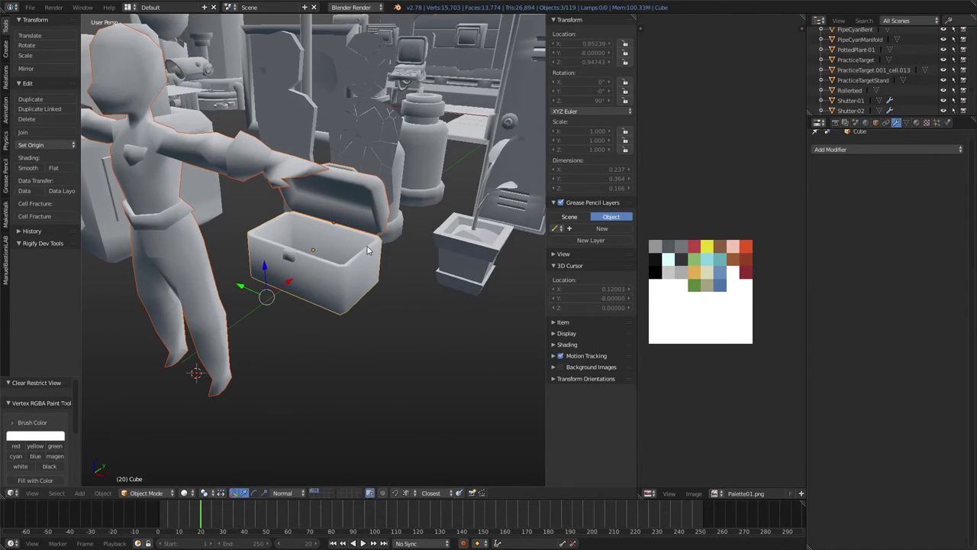
key("z")
key("alt+z")
right_click(367, 242)
key("alt+r")
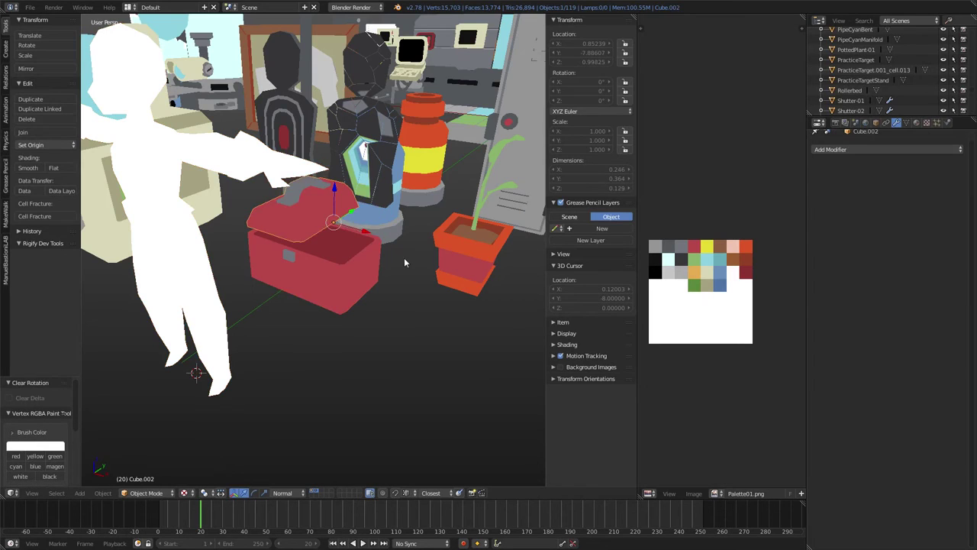
key("ctrl+z")
mouse_move(405, 264)
middle_mouse_down()
mouse_move(289, 301)
mouse_move(373, 302)
mouse_move(394, 270)
mouse_move(363, 288)
middle_mouse_up()
key("z")
key("z")
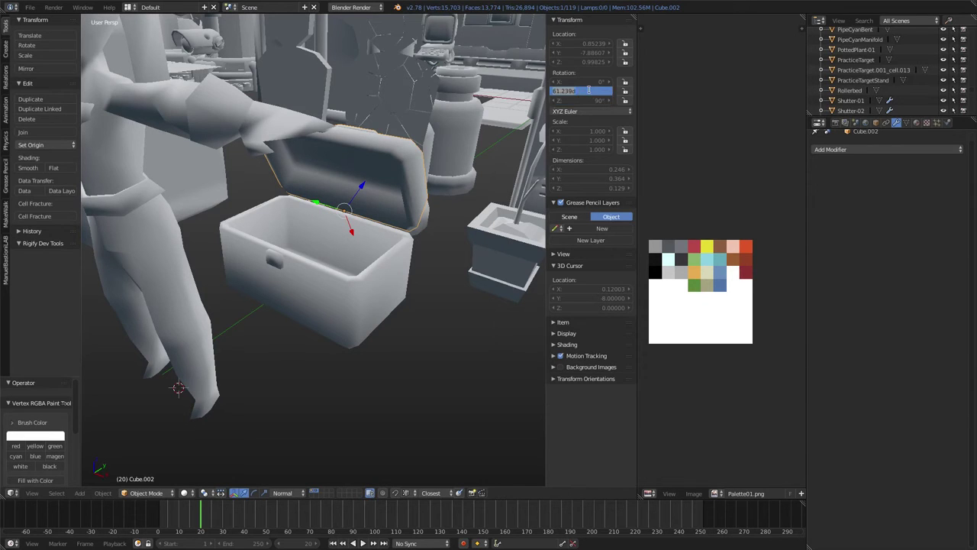
- Close the lid with Y rotation 0 and apply the box body's rotation
type("0")
key("Return")
right_click(414, 241)
key("ctrl+a")
left_click(417, 243)
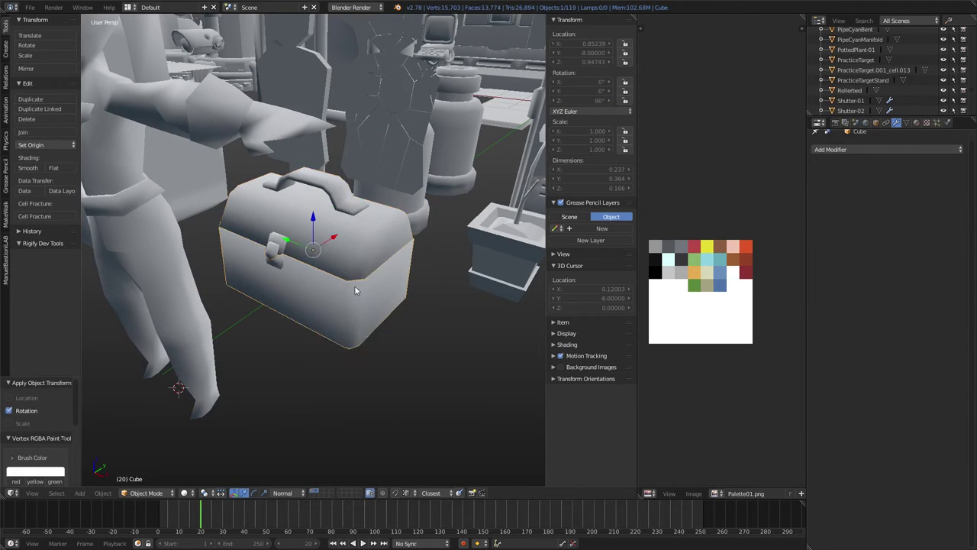
key("ctrl+a")
left_click(354, 285)
- Snap the 3D cursor to the body's mesh centre and set the body's origin there
mouse_move(354, 285)
middle_mouse_down()
mouse_move(385, 268)
mouse_move(287, 275)
mouse_move(320, 297)
middle_mouse_up()
key("Tab")
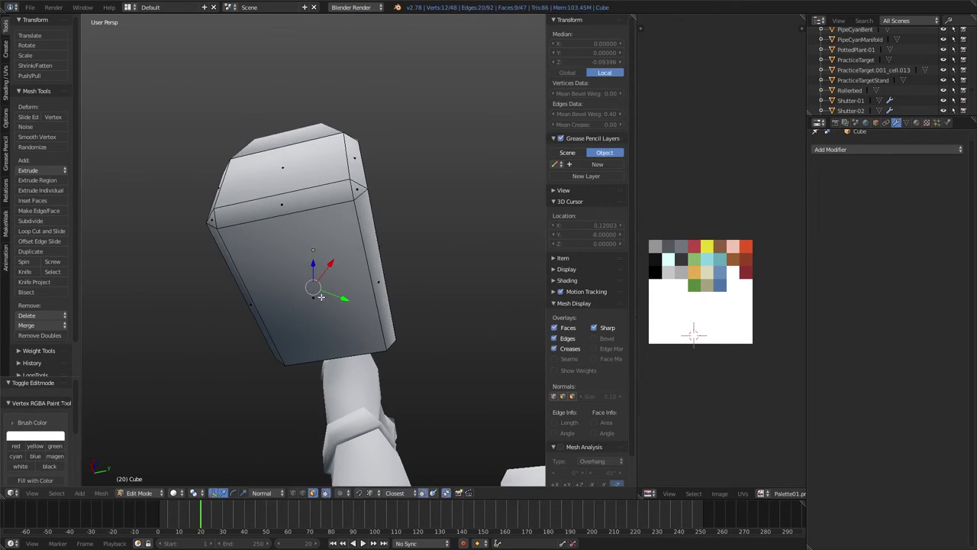
key("a")
key("shift+s")
left_click(321, 297)
key("Tab")
key("ctrl+shift+alt+c")
left_click(397, 297)
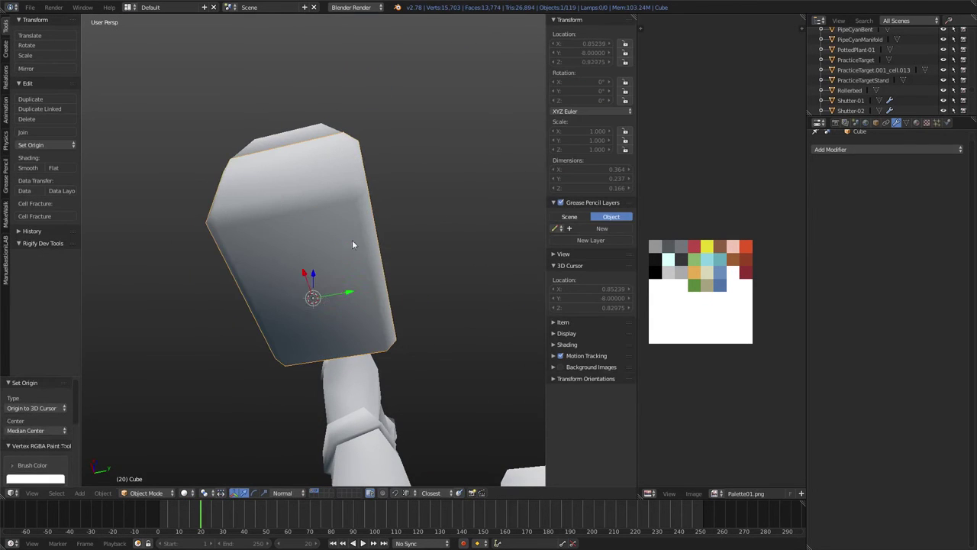
- Orbit to the box's front, show the palette colours, and enter Edit Mode on the lid
mouse_move(352, 244)
middle_mouse_down()
mouse_move(423, 334)
mouse_move(382, 290)
mouse_move(410, 291)
mouse_move(394, 286)
middle_mouse_up()
key("alt+z")
key("alt+z")
key("Tab")
key("Tab")
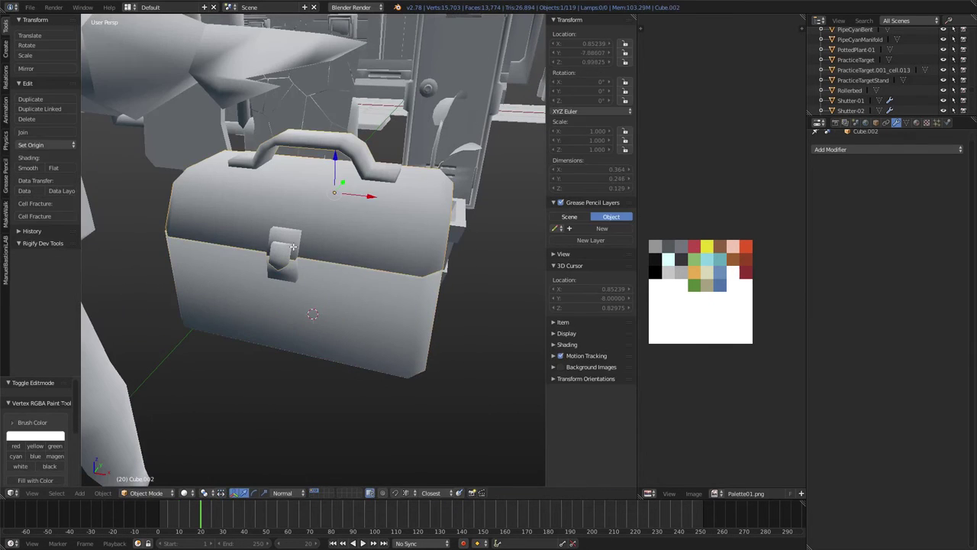
key("Tab")
key("ctrl+Tab")
key("Escape")
- Move the latch face's UVs onto the grey palette swatch
key("a")
key("a")
key("a")
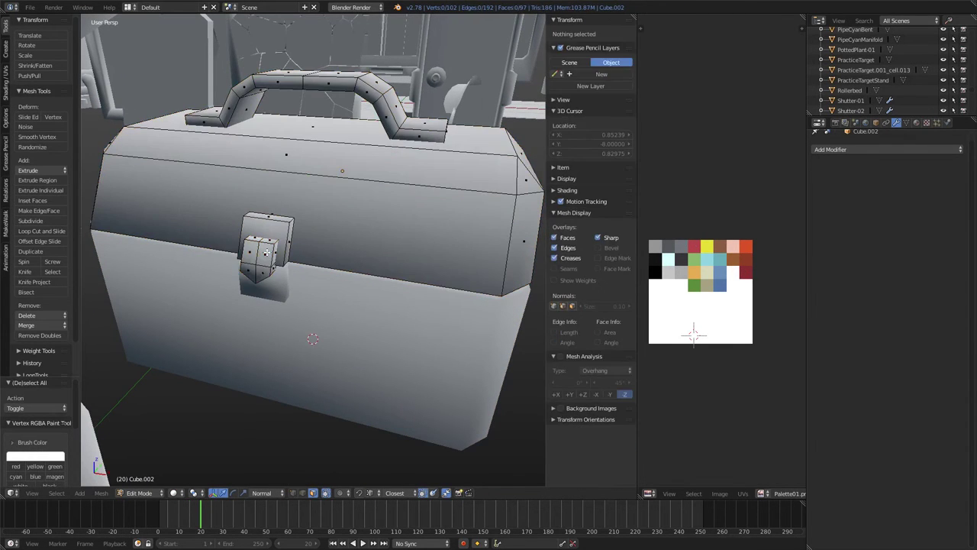
right_click(266, 252)
key("alt+z")
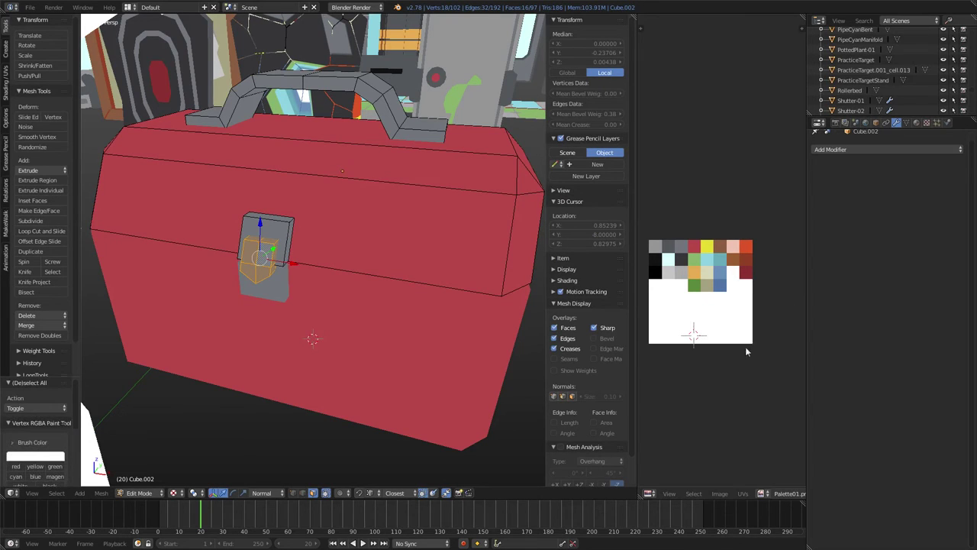
key("g")
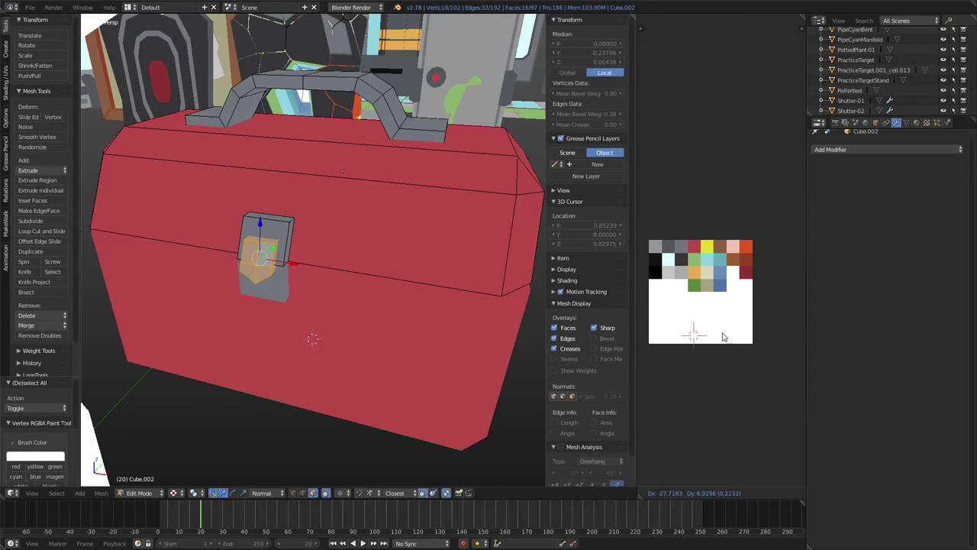
left_click(724, 337)
- Orbit to a front-on view of the box and switch to face selection
key("Tab")
middle_click_drag(458, 305, 397, 298)
key("Tab")
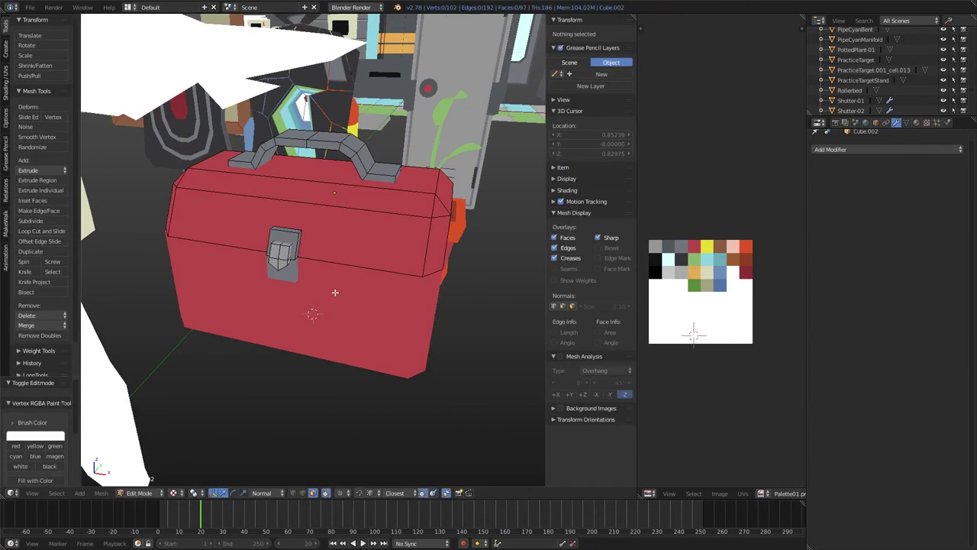
mouse_move(323, 277)
middle_mouse_down()
mouse_move(312, 255)
mouse_move(313, 277)
mouse_move(319, 186)
middle_mouse_up()
key("ctrl+Tab")
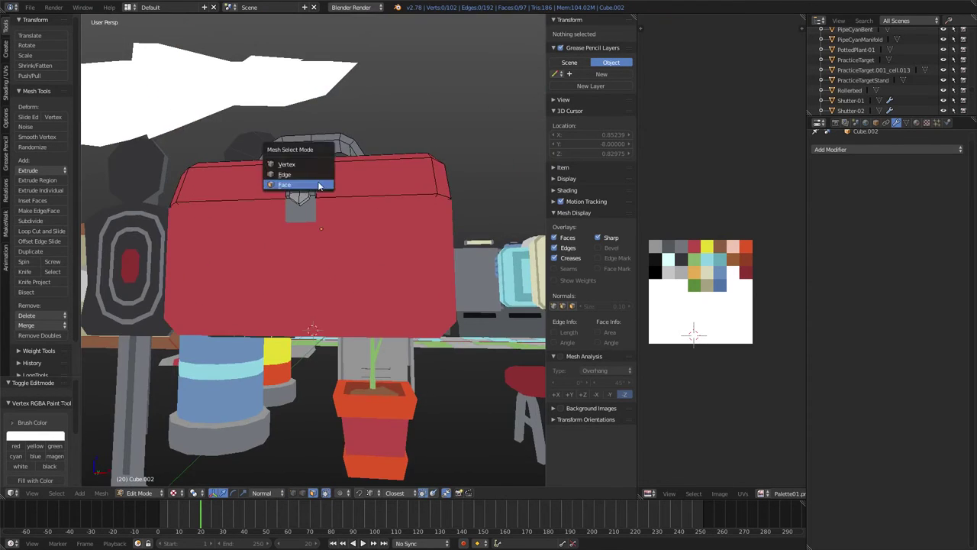
left_click(319, 185)
scroll(319, 186, "up", 3)
scroll(305, 252, "up", 2)
- Select the handle faces and move their UVs onto the grey swatch
right_click(241, 249)
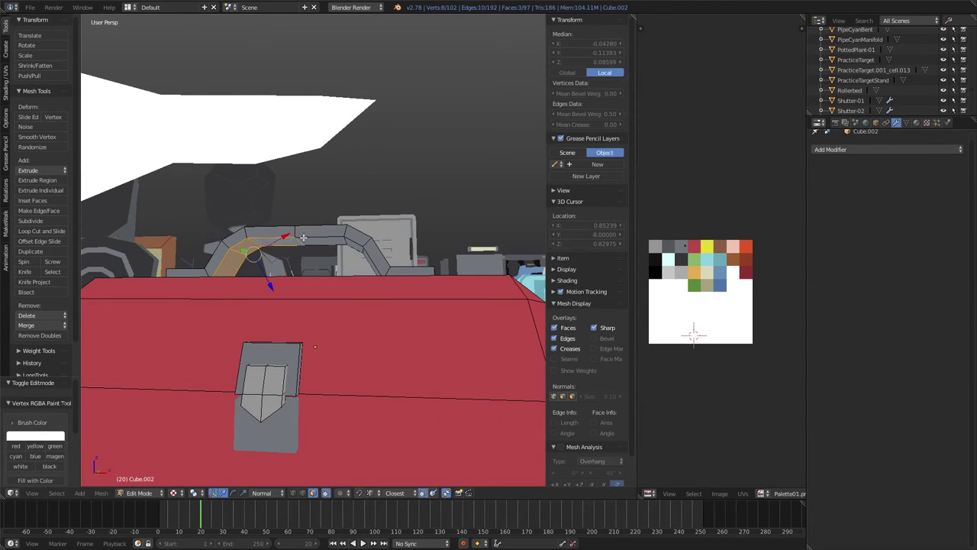
middle_click_drag(342, 250, 353, 246)
right_click(352, 246, "shift")
right_click(368, 258, "shift")
key("a")
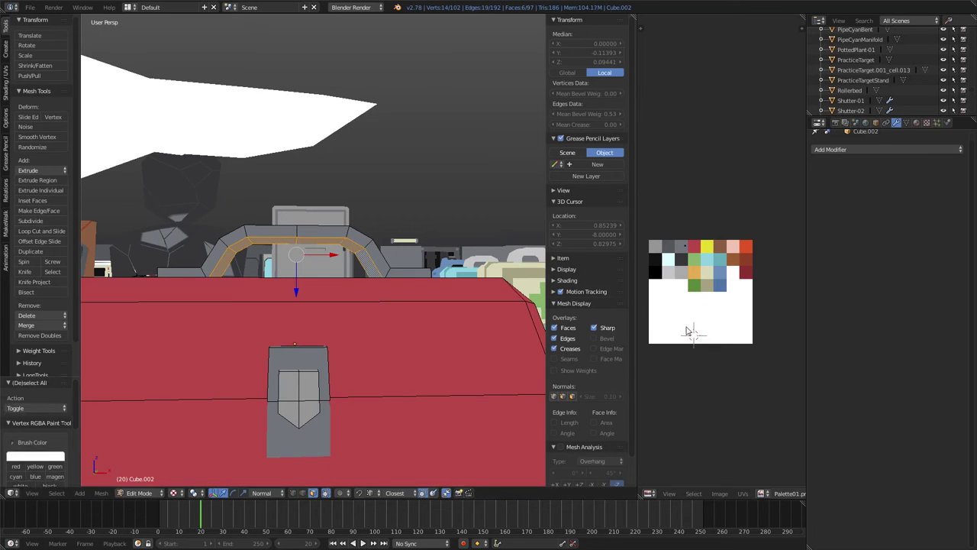
left_click(675, 329)
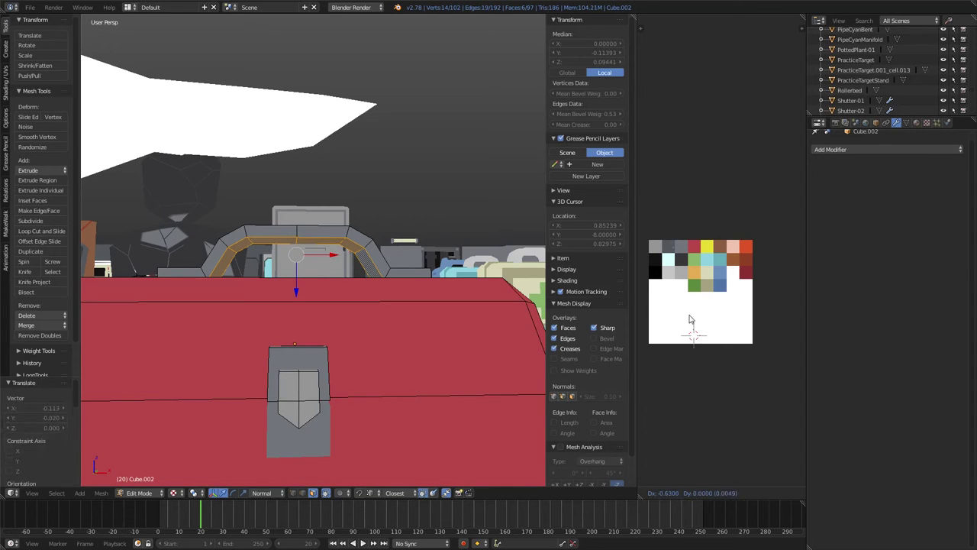
key("Tab")
- Orbit above the box and select the top face at the handle's end
mouse_move(385, 300)
middle_mouse_down()
mouse_move(350, 334)
mouse_move(372, 333)
mouse_move(409, 290)
middle_mouse_up()
key("Tab")
right_click(409, 289)
middle_click_drag(492, 310, 457, 305)
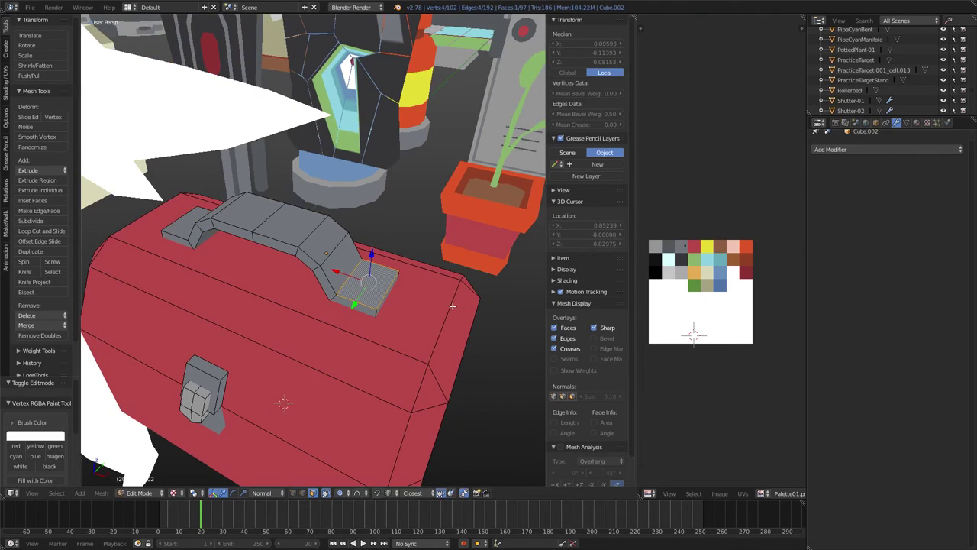
- Duplicate a handle end face in place and shrink it to about half size
key("i")
right_click(496, 300)
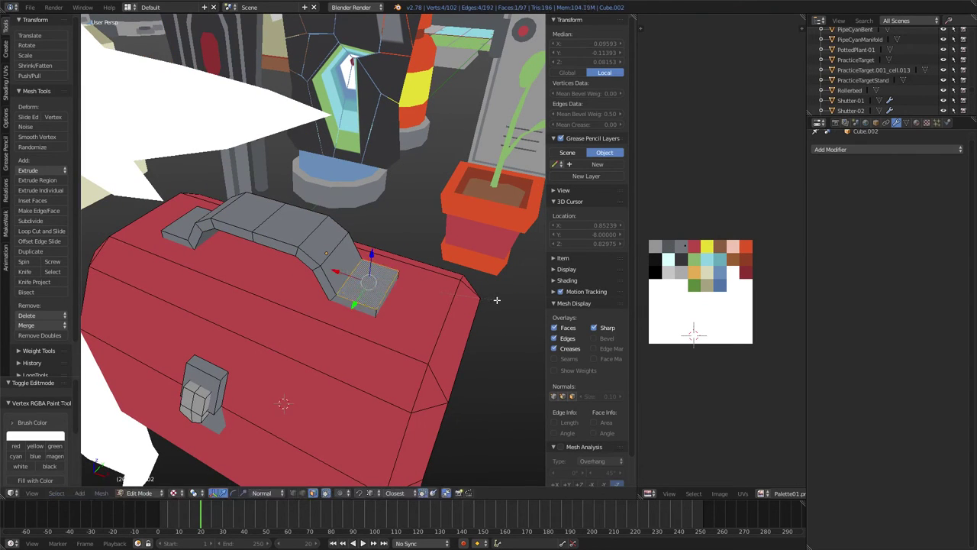
key("shift+d")
right_click(457, 305)
key("s")
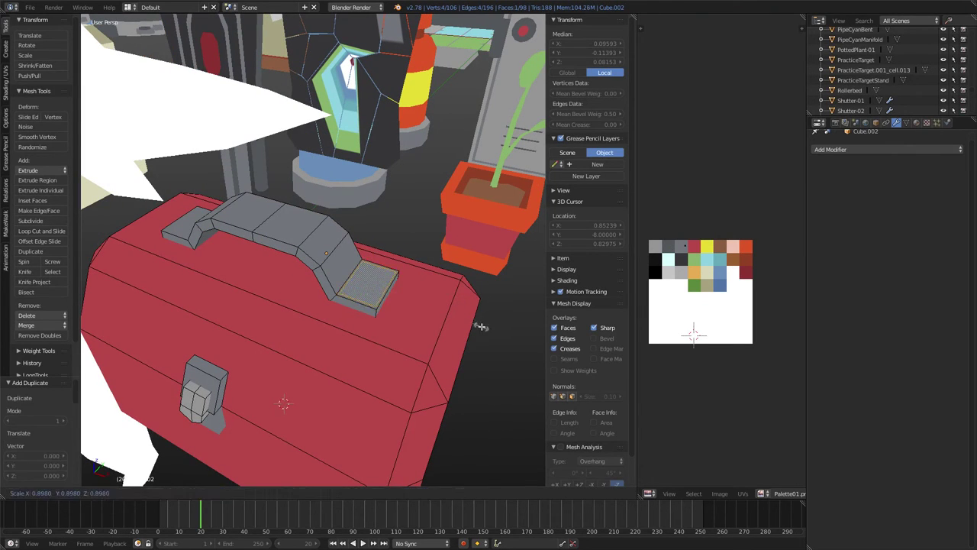
key("z")
left_click(429, 337)
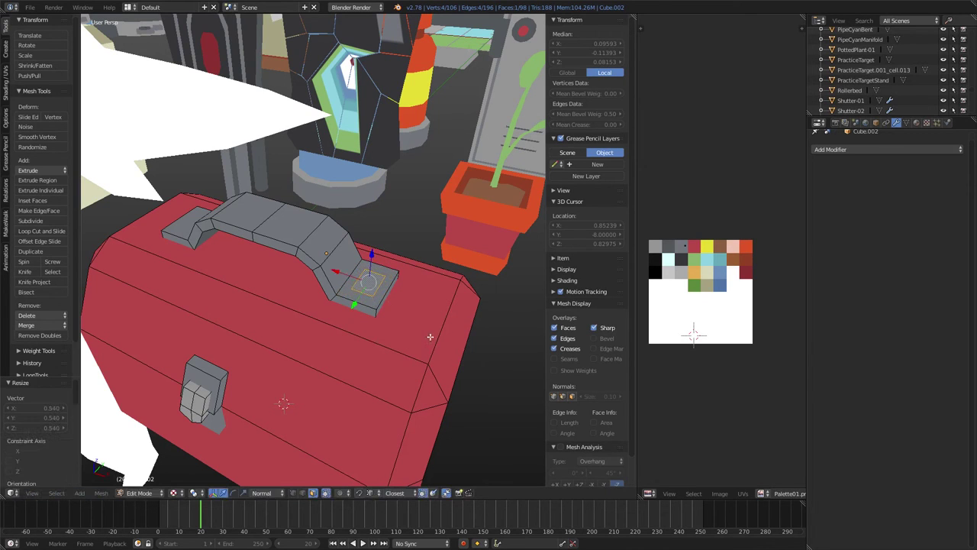
- In solid shading and face select, narrow the small duplicated face along Y
middle_click_drag(453, 316, 334, 257)
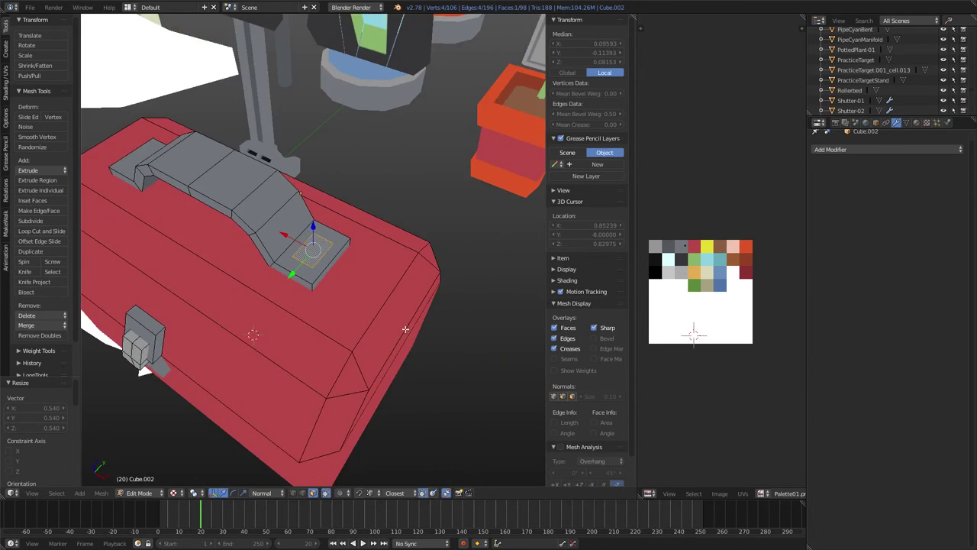
key("alt+z")
key("ctrl+Tab")
left_click(335, 257)
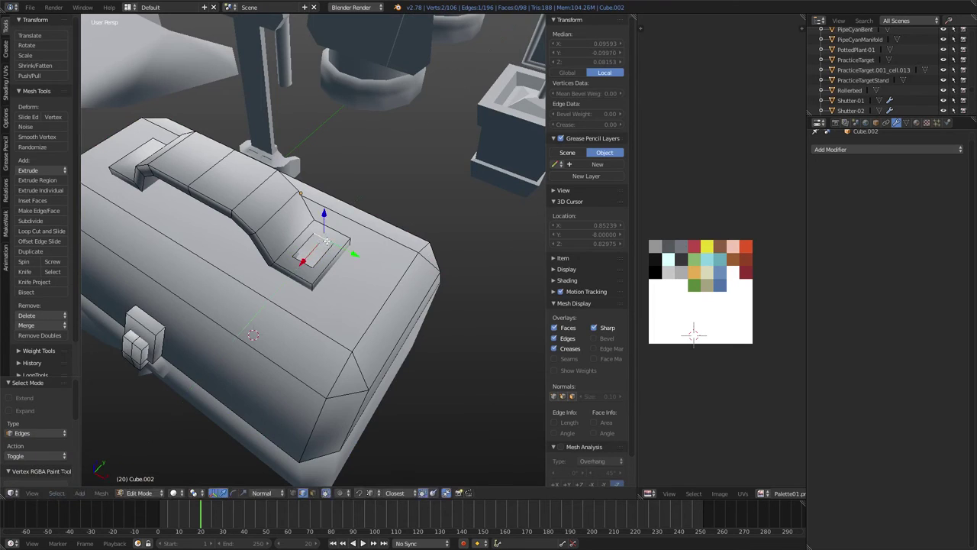
right_click(315, 248)
key("s")
key("y")
left_click(397, 247)
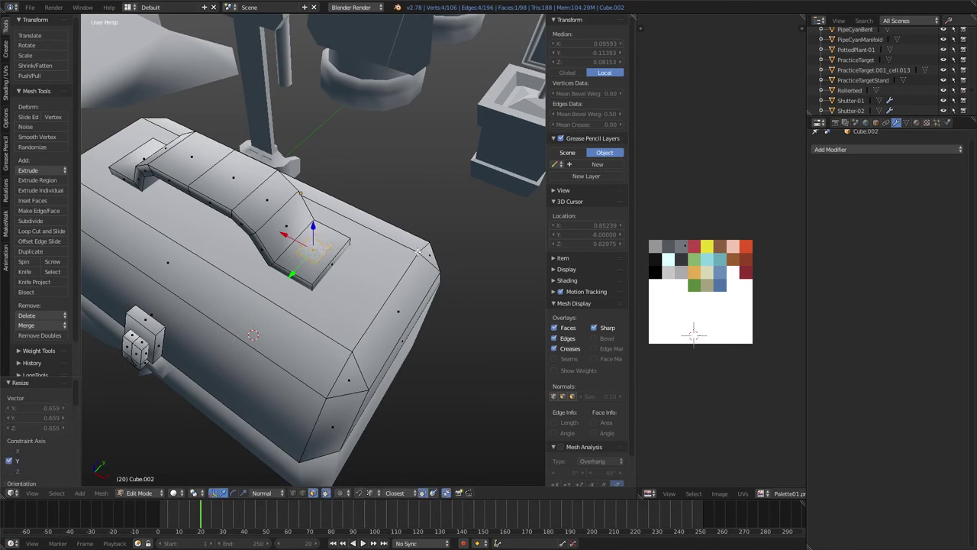
- Readjust the small face's length along Y and shrink it slightly
middle_click_drag(427, 255, 451, 282)
key("s")
key("y")
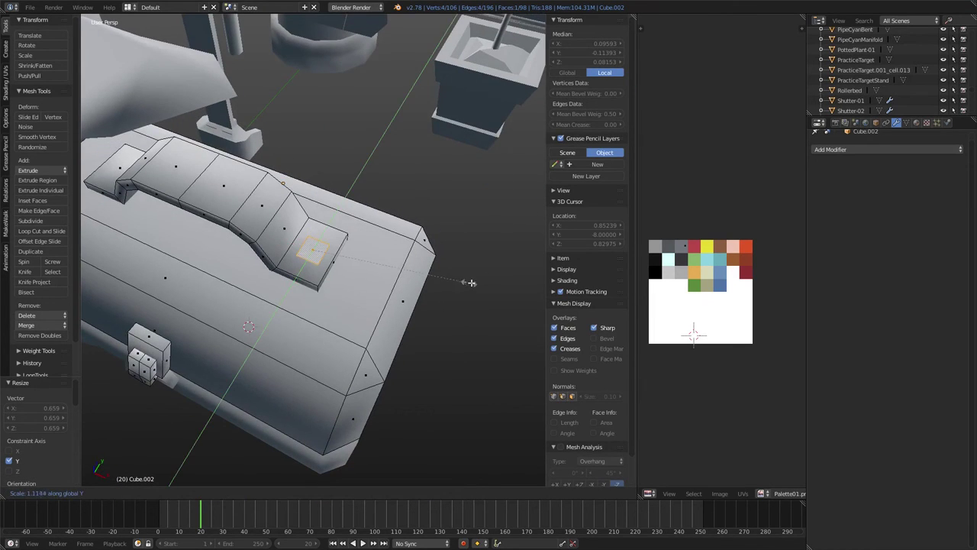
left_click(471, 283)
key("s")
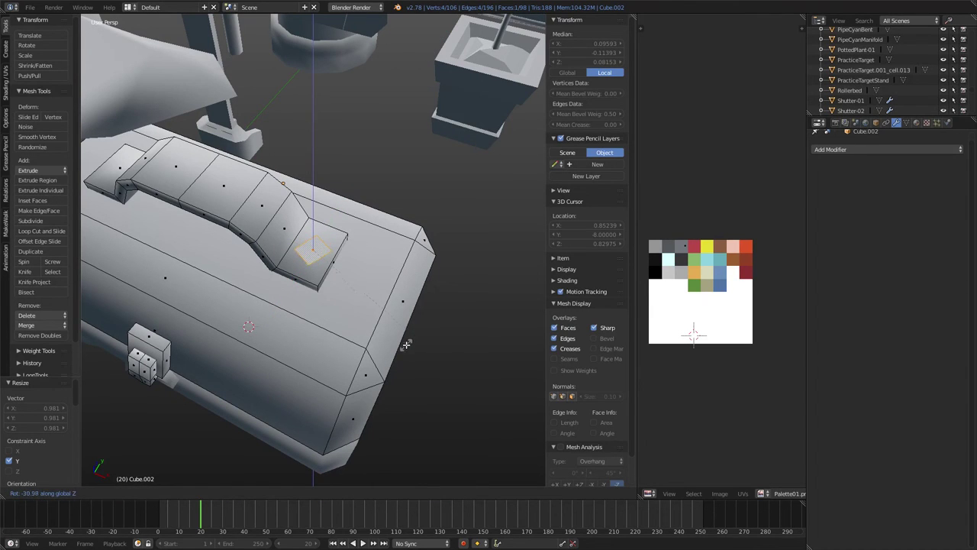
left_click(448, 283)
key("s")
left_click(443, 277)
- Rotate the small face about 40 degrees around Z and extrude it into a raised cap
mouse_move(443, 277)
middle_mouse_down()
mouse_move(436, 341)
mouse_move(450, 319)
middle_mouse_up()
key("r")
key("z")
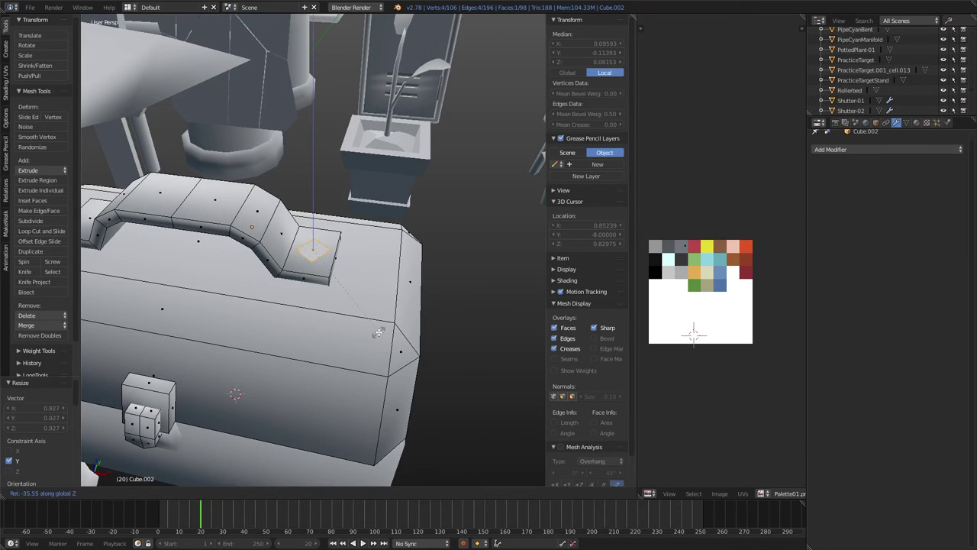
left_click(368, 337)
key("e")
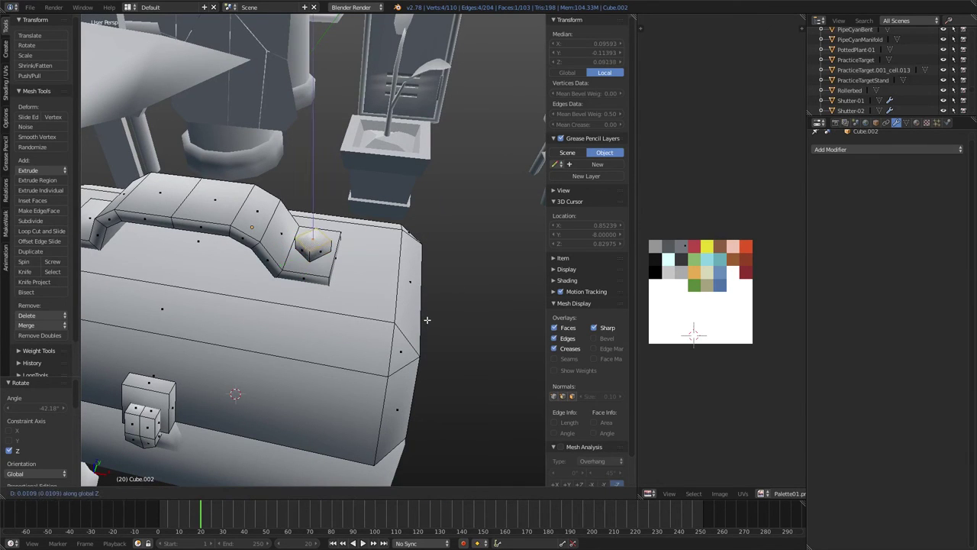
left_click(427, 323)
- Zoom in and inspect the new cap in wireframe from the side view
scroll(321, 263, "up", 2)
scroll(321, 264, "up", 2)
key("z")
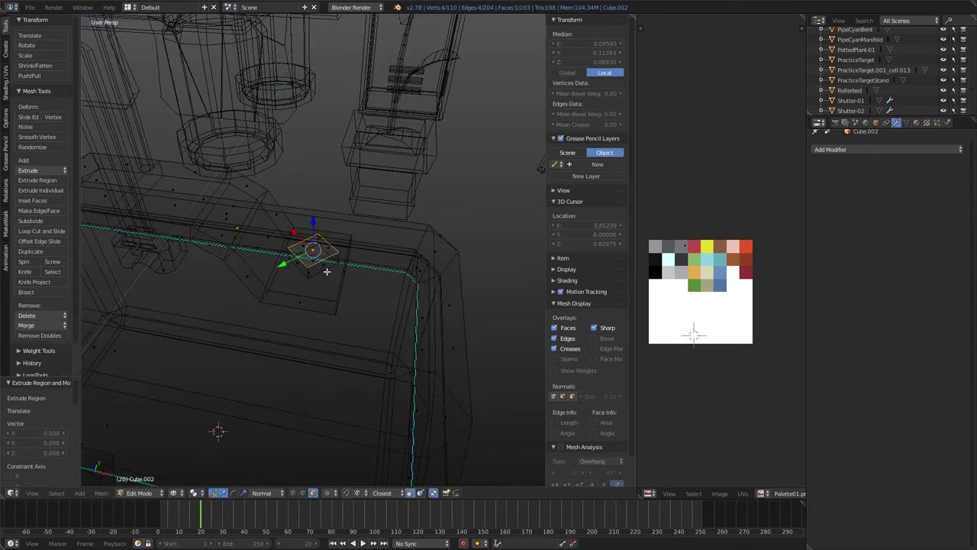
scroll(321, 263, "up", 1)
key("3")
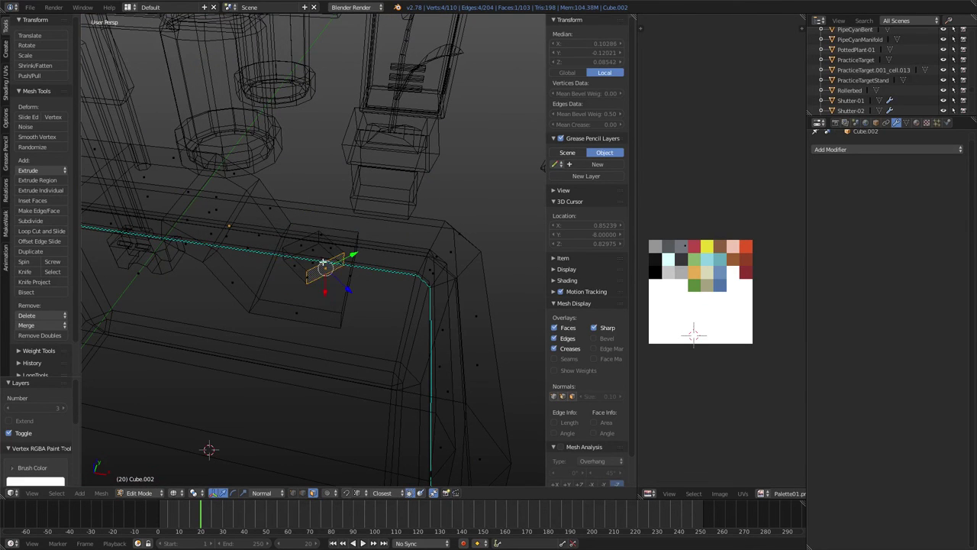
key("a")
key("a")
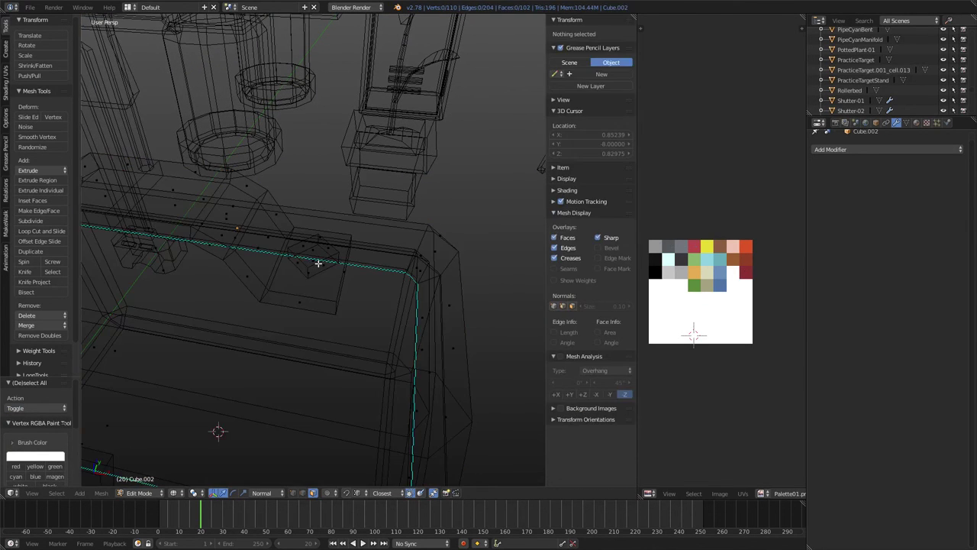
key("a")
- Reveal hidden geometry, return to solid shading and show the palette colours on the cap
key("a")
key("alt+h")
key("z")
key("z")
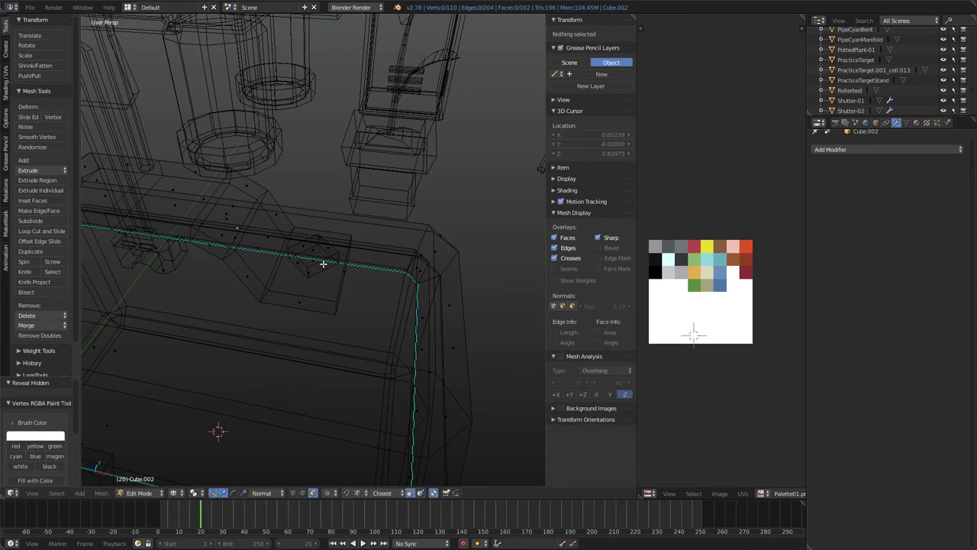
key("z")
middle_click_drag(311, 249, 381, 259)
key("a")
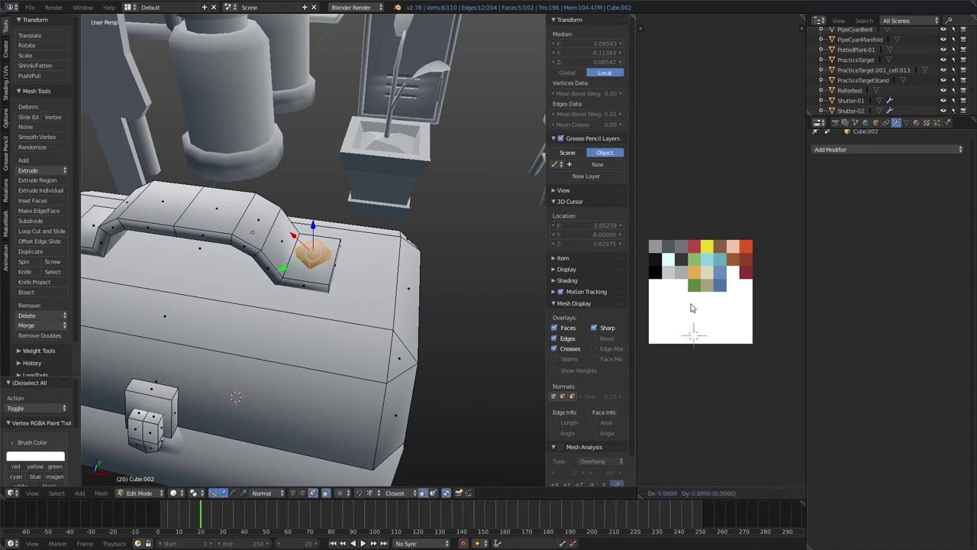
key("alt+h")
middle_click_drag(298, 275, 344, 294)
key("alt+z")
- Copy the bolt cap along X onto the handle's other end and return to Object Mode
key("g")
key("x")
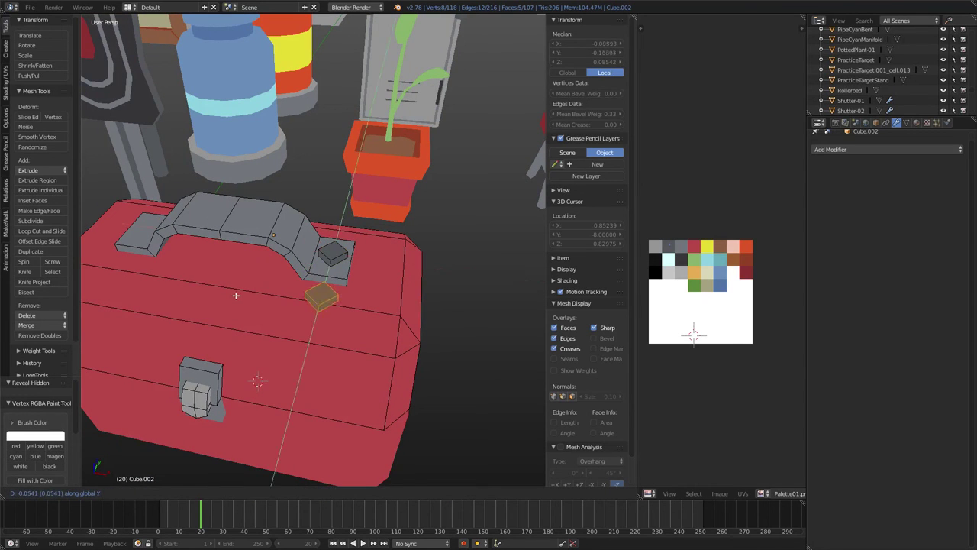
key("Escape")
mouse_move(236, 295)
middle_mouse_down()
mouse_move(451, 330)
mouse_move(336, 321)
middle_mouse_up()
key("g")
key("x")
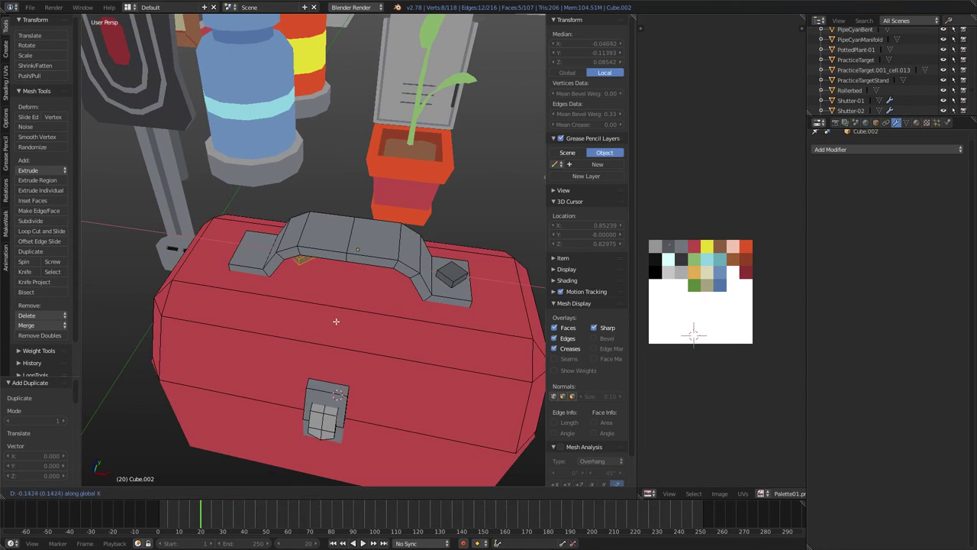
left_click(288, 316)
key("Tab")
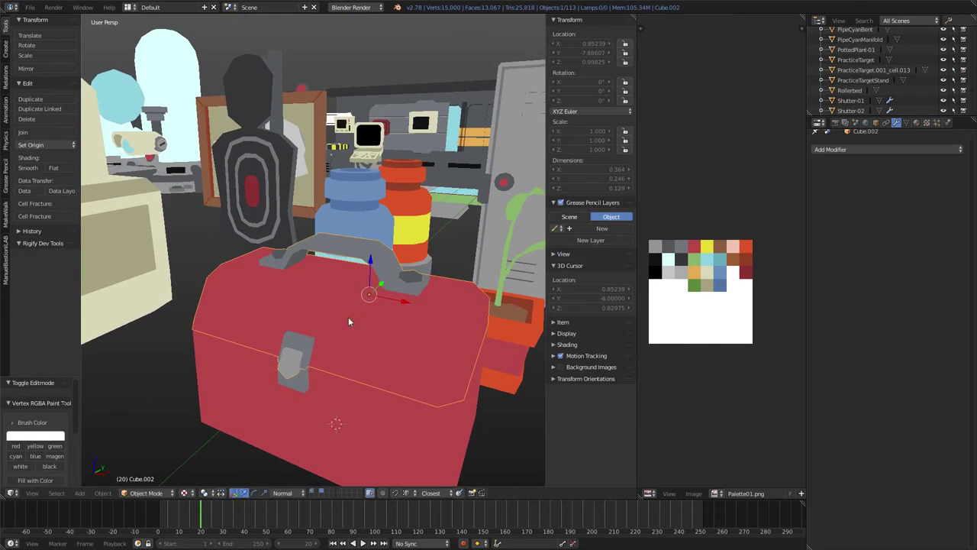